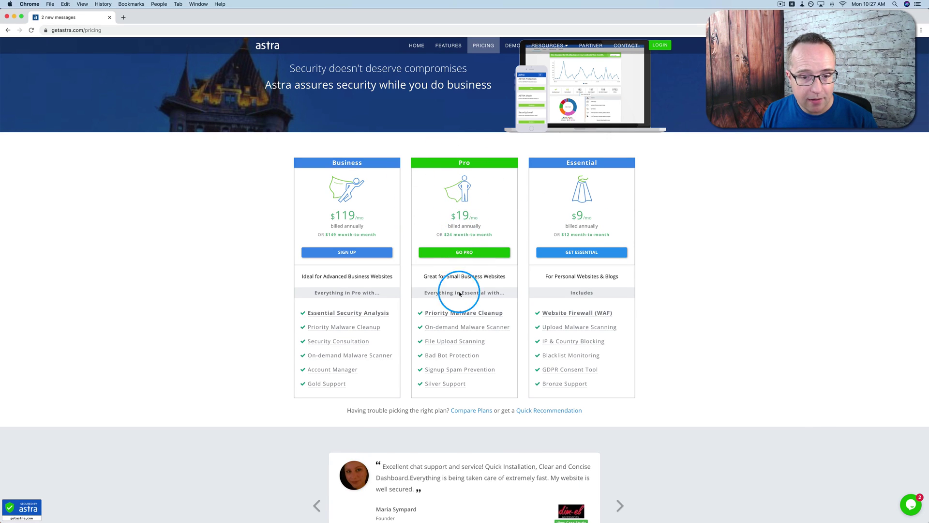
Examine the Pro and Essential plan features and the Essential plan's sign-up form, and return to the pricing page
{"action": "mouse_move", "coordinate": [453, 313]}
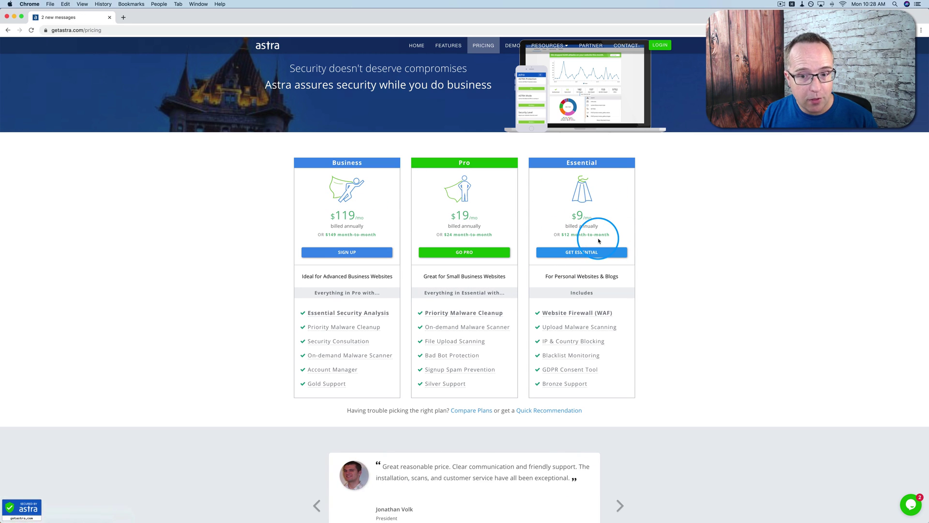
{"action": "mouse_move", "coordinate": [572, 312]}
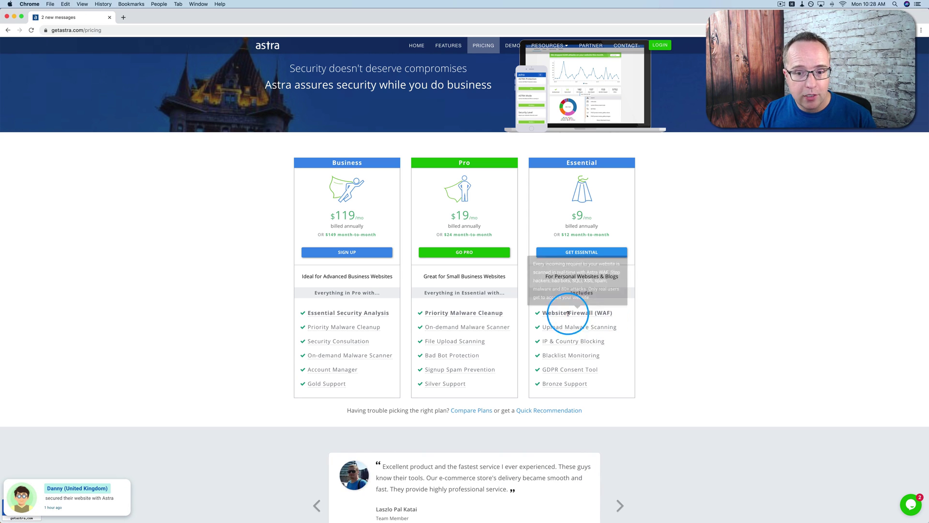
{"action": "mouse_move", "coordinate": [594, 327]}
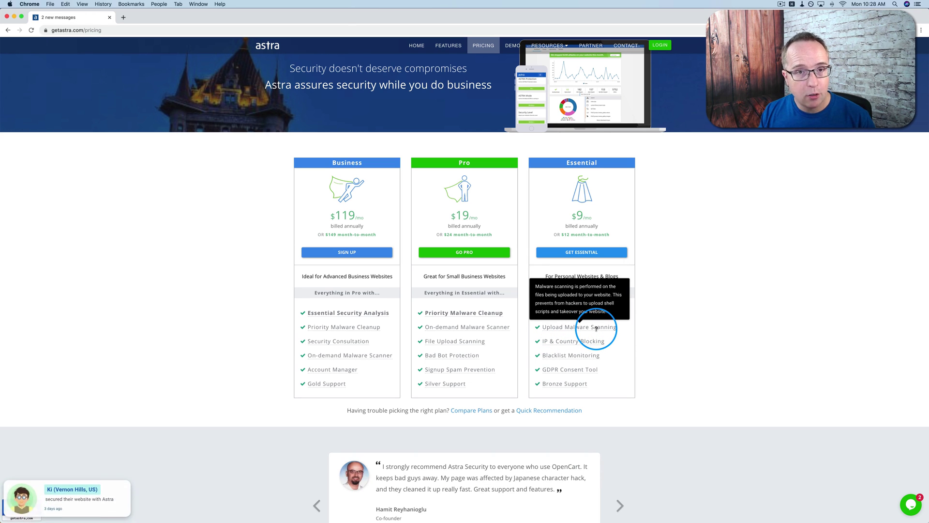
{"action": "mouse_move", "coordinate": [568, 343]}
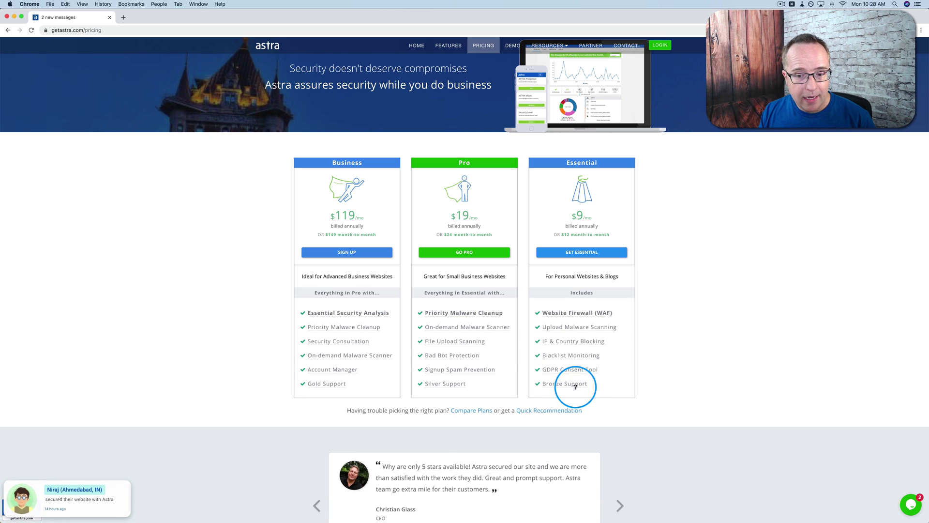
{"action": "mouse_move", "coordinate": [560, 386]}
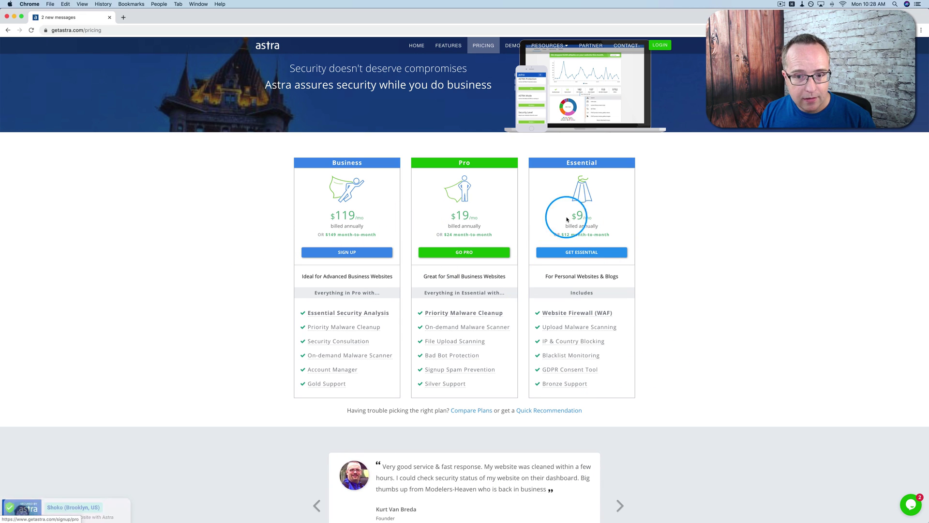
{"action": "left_click", "coordinate": [579, 251]}
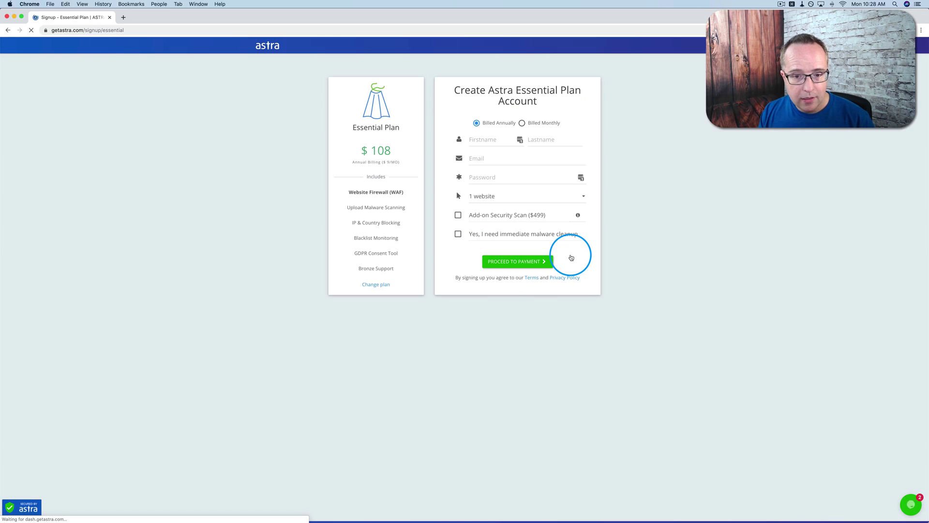
{"action": "left_click", "coordinate": [489, 150]}
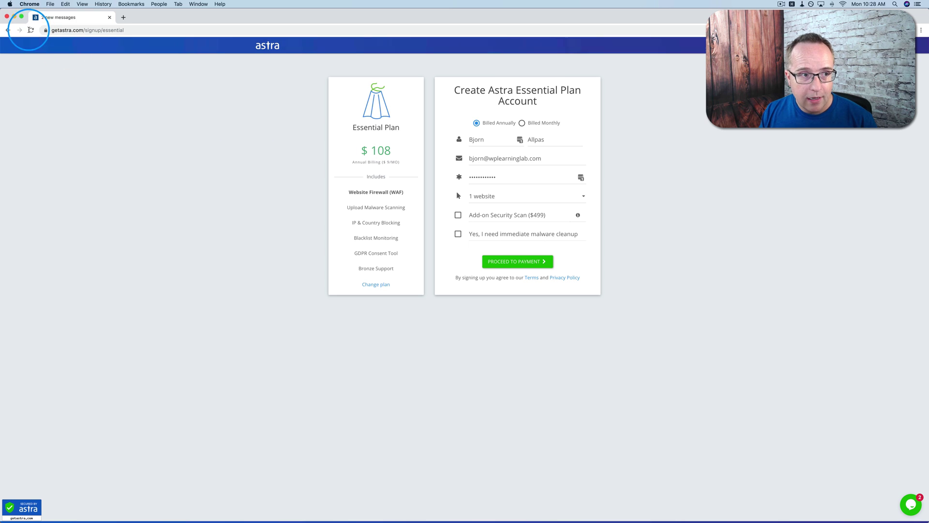
{"action": "left_click", "coordinate": [9, 31]}
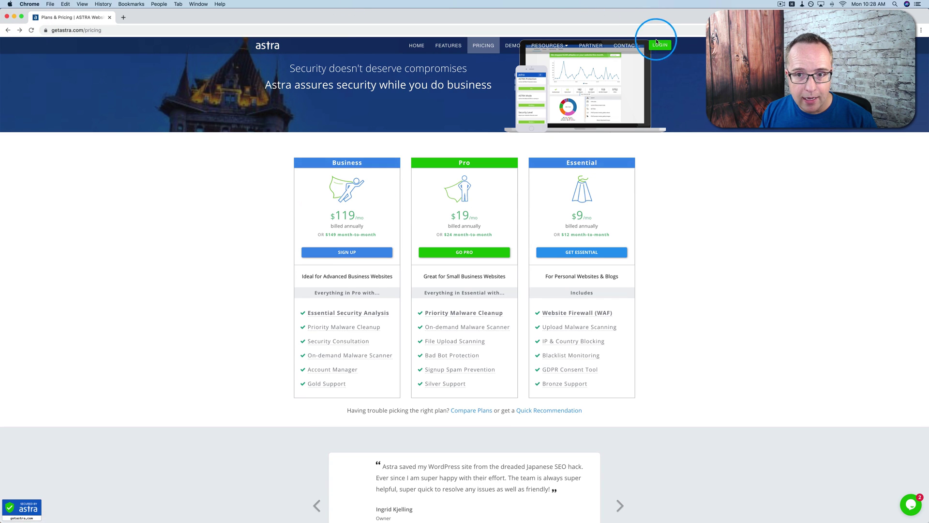
Log in to the Astra dashboard with the prefilled credentials and decline the news notifications
{"action": "left_click", "coordinate": [659, 46]}
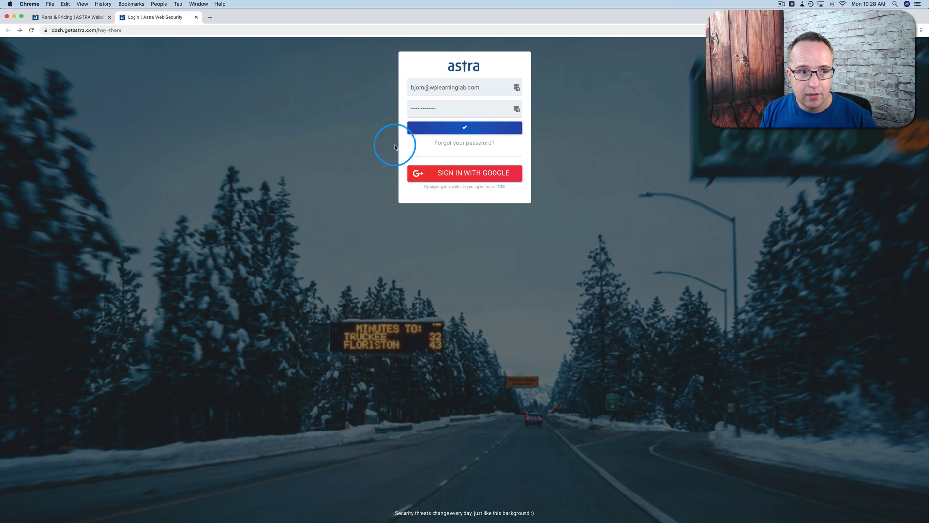
{"action": "left_click", "coordinate": [473, 128]}
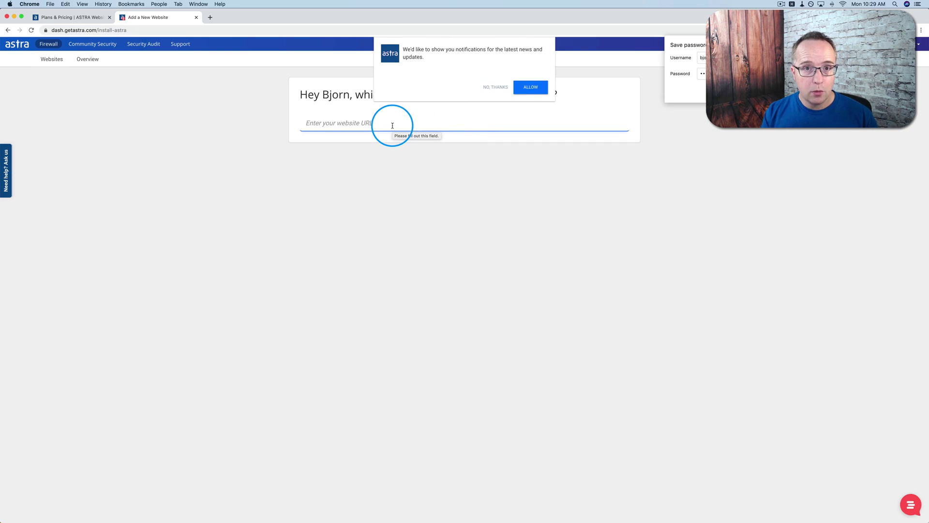
{"action": "left_click", "coordinate": [495, 87]}
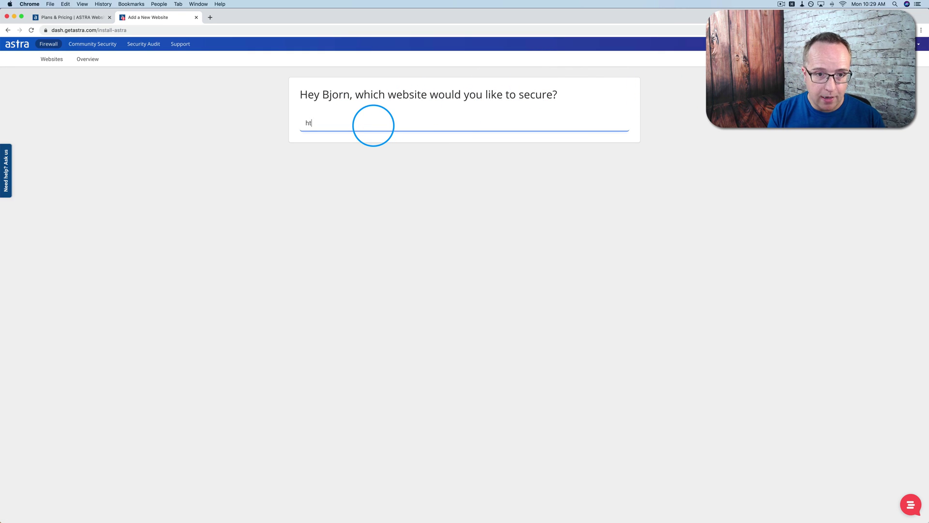
{"action": "left_click", "coordinate": [373, 126]}
{"action": "type", "text": "https://wplearninglab.com"}
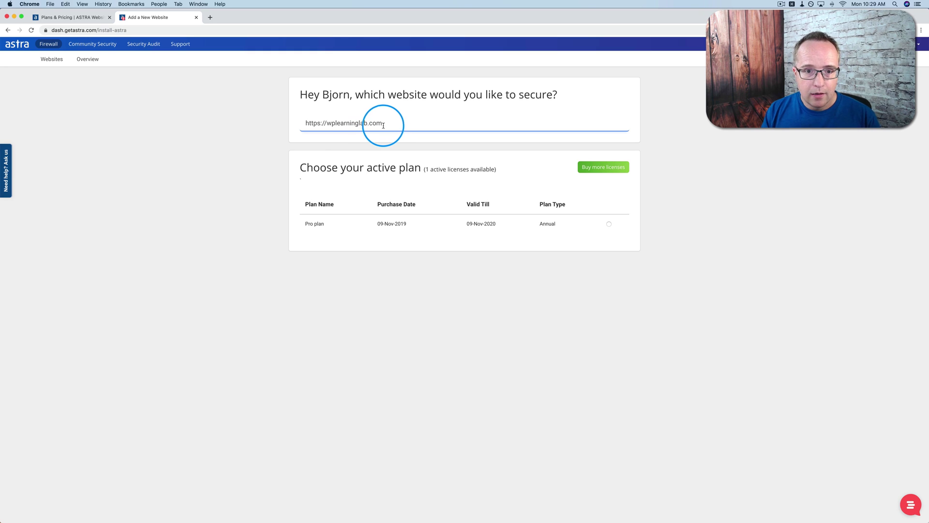
{"action": "key", "text": "Tab"}
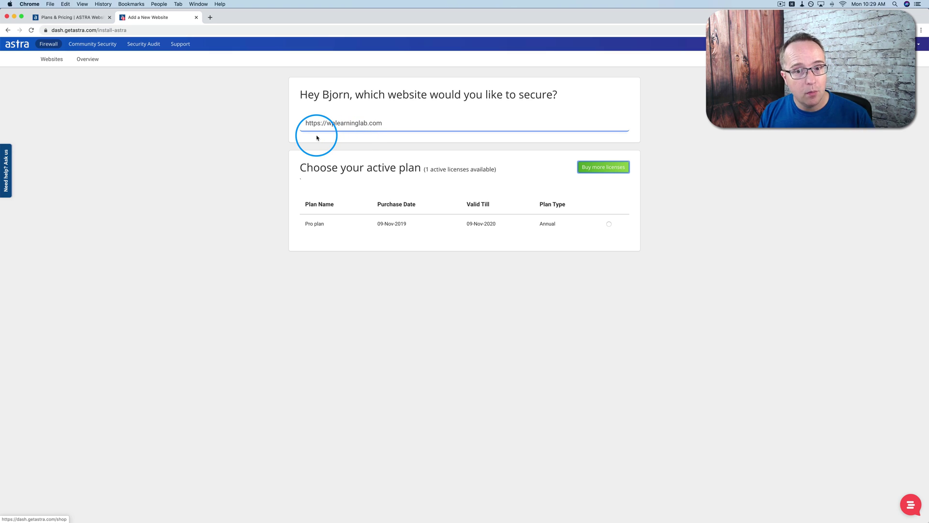
{"action": "left_click", "coordinate": [574, 201]}
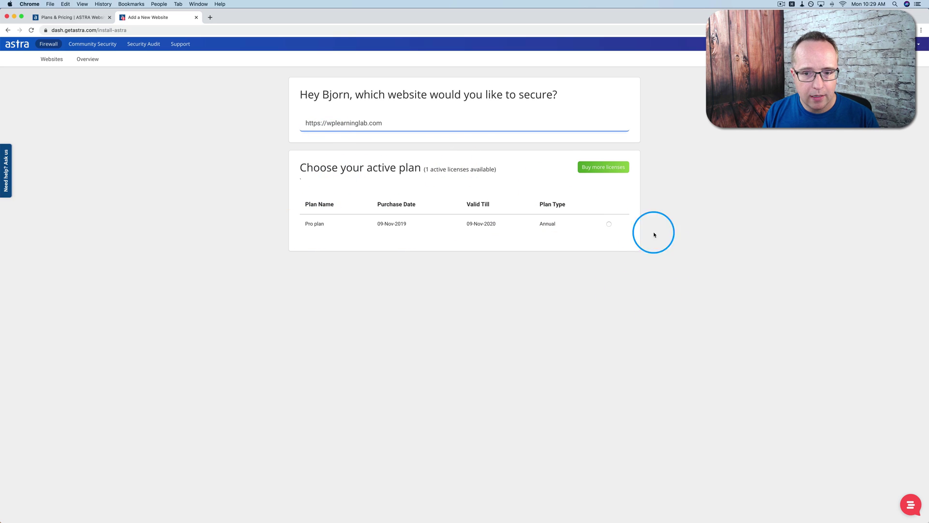
{"action": "left_click", "coordinate": [609, 224]}
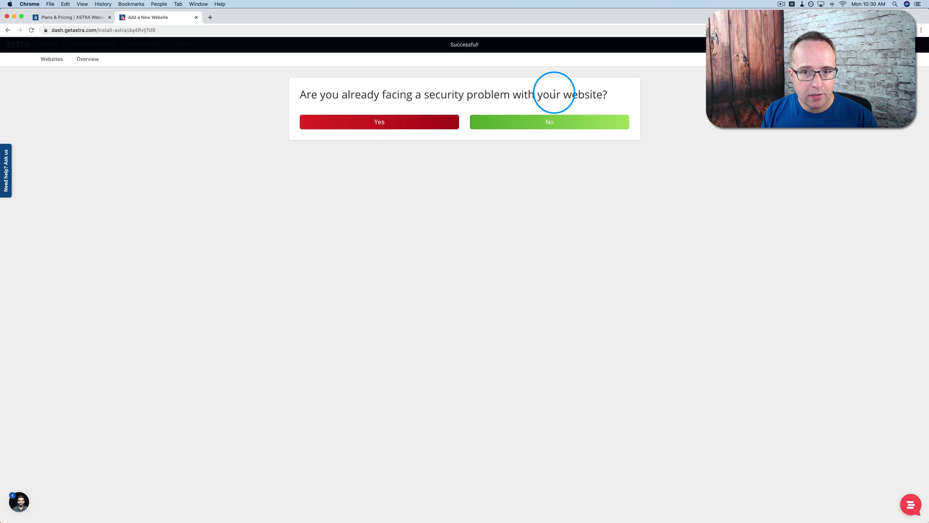
Download the site-specific Astra plugin for a WordPress website that has no existing security problem
{"action": "left_click", "coordinate": [528, 121]}
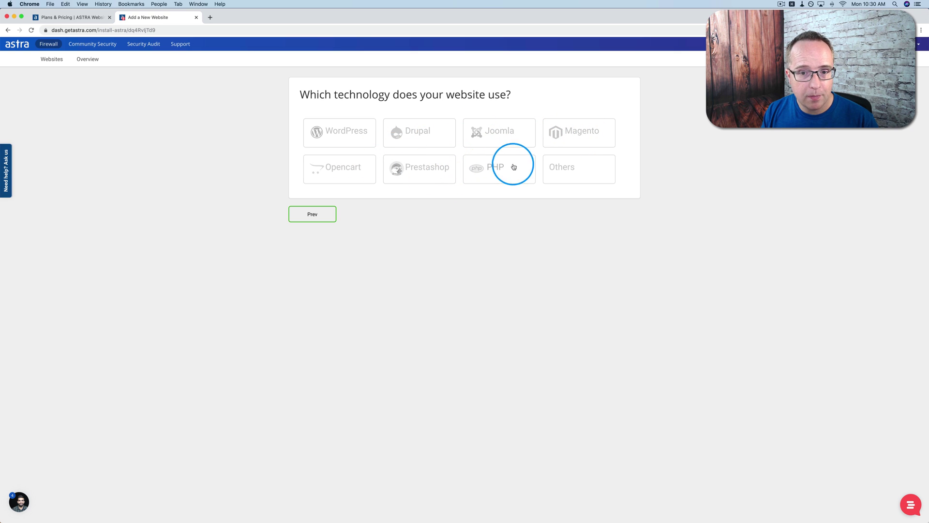
{"action": "left_click", "coordinate": [328, 144]}
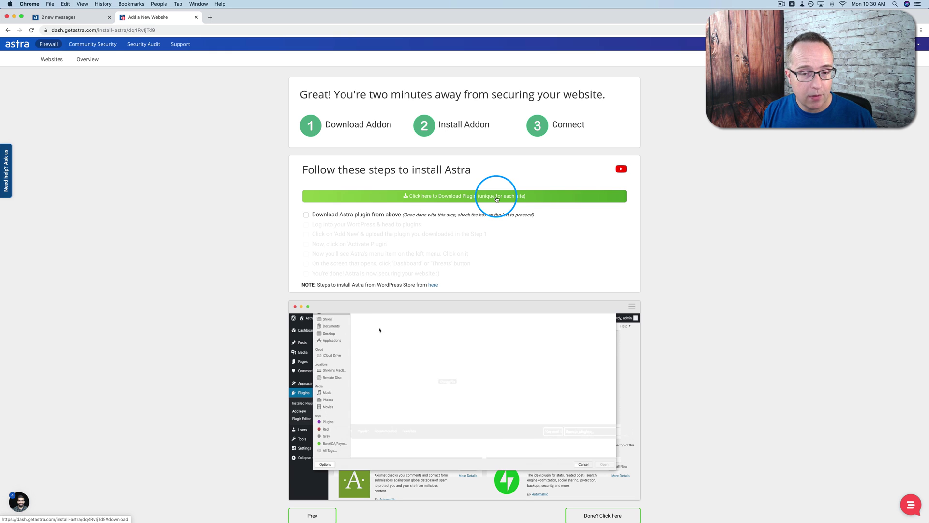
{"action": "left_click", "coordinate": [467, 198]}
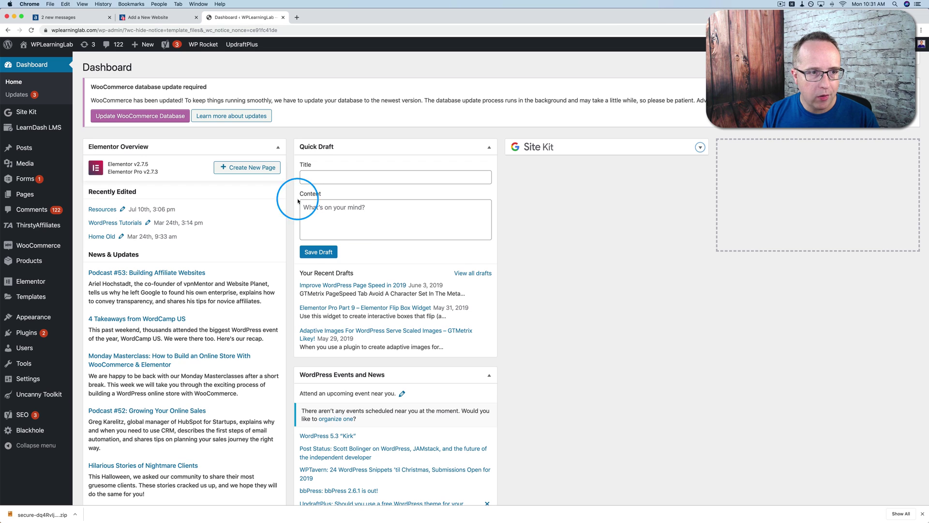
In the WordPress admin, upload and install the plugin file secure-dq4RvljTd9.zip from the Downloads folder
{"action": "mouse_move", "coordinate": [24, 333]}
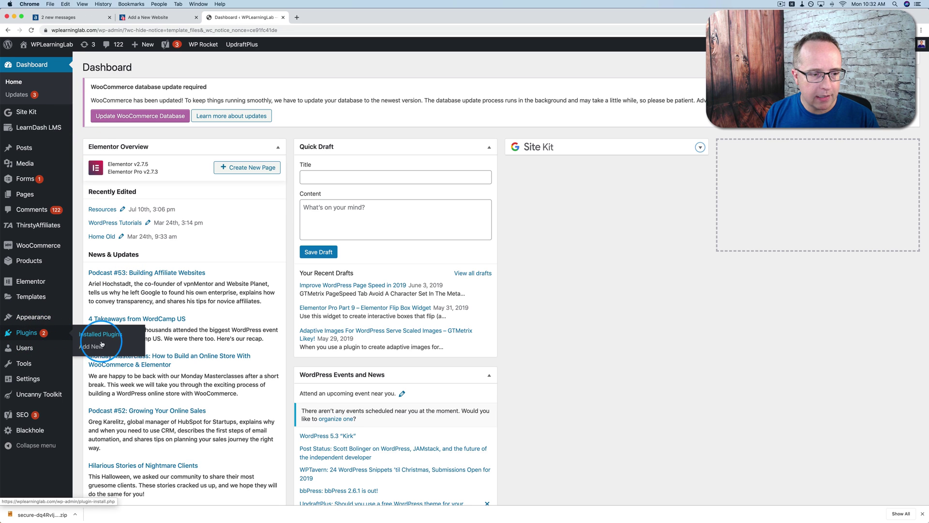
{"action": "left_click", "coordinate": [97, 347]}
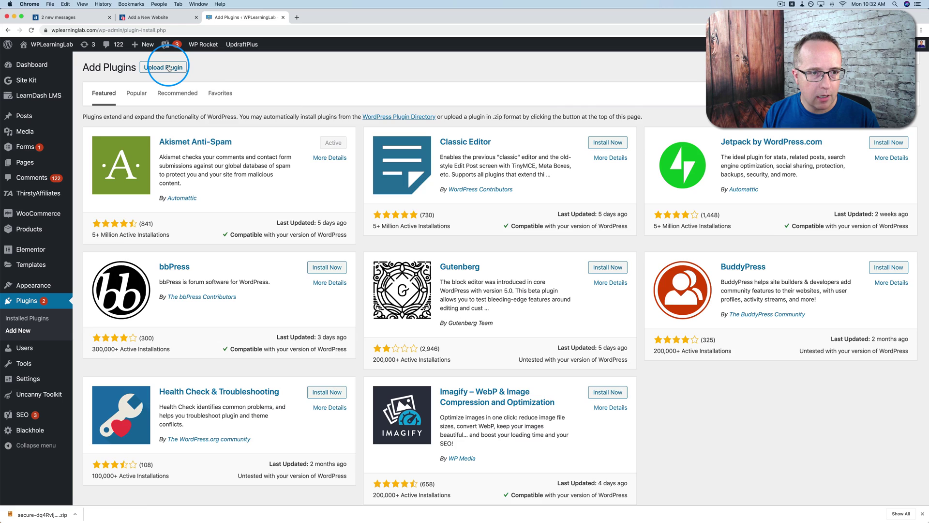
{"action": "left_click", "coordinate": [169, 68]}
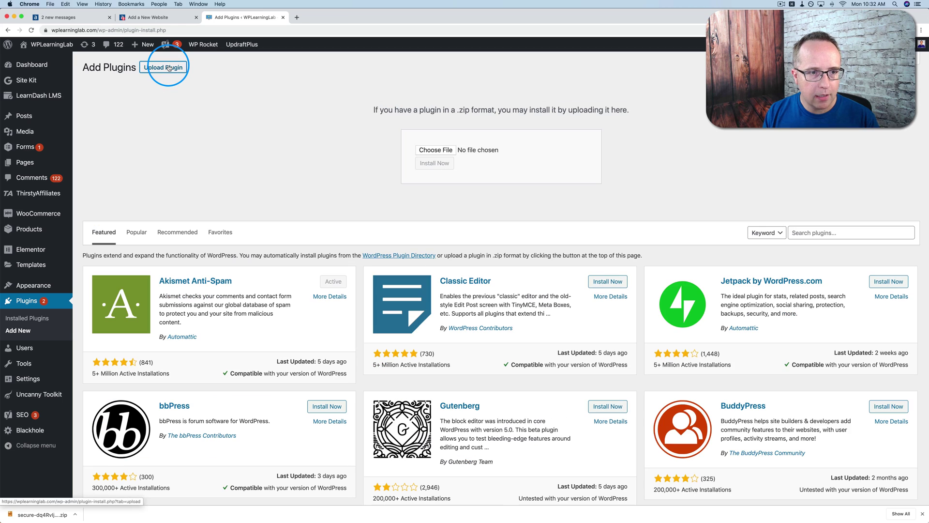
{"action": "left_click", "coordinate": [436, 150]}
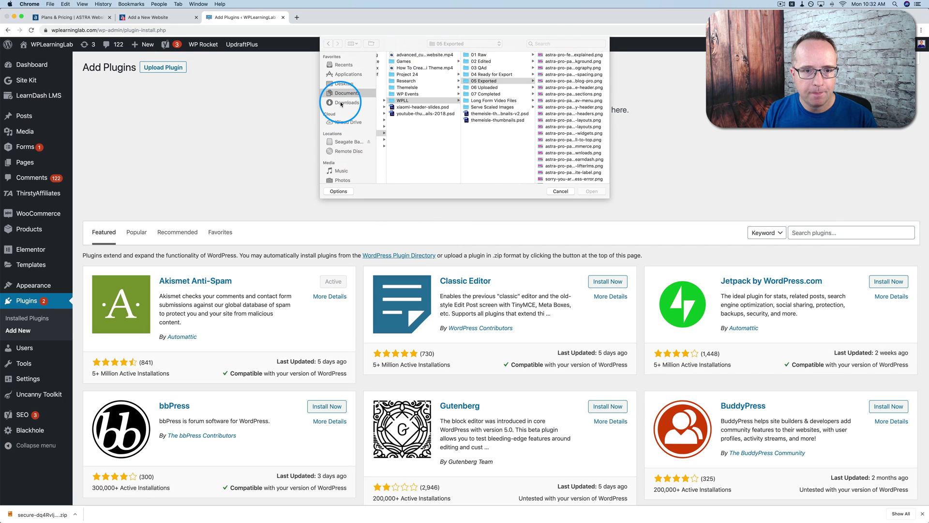
{"action": "left_click", "coordinate": [341, 103]}
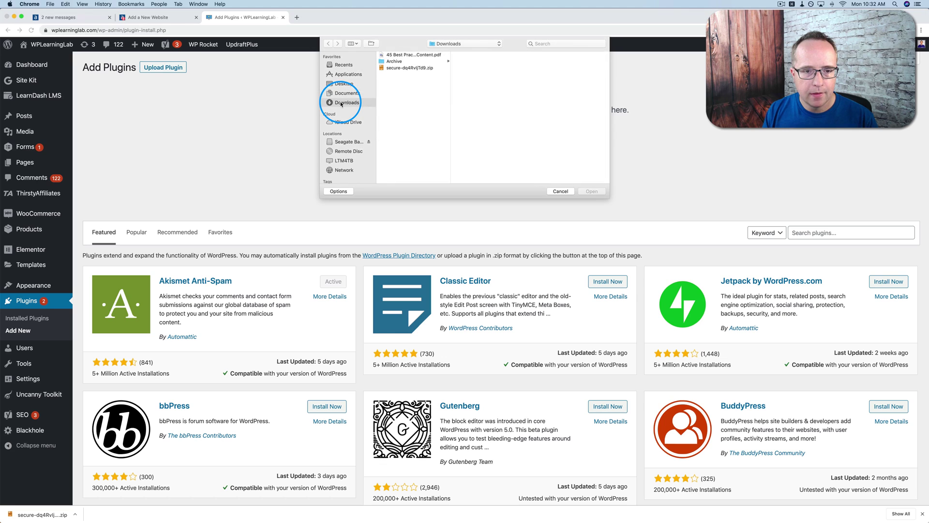
{"action": "left_click", "coordinate": [392, 68]}
{"action": "left_click", "coordinate": [600, 192]}
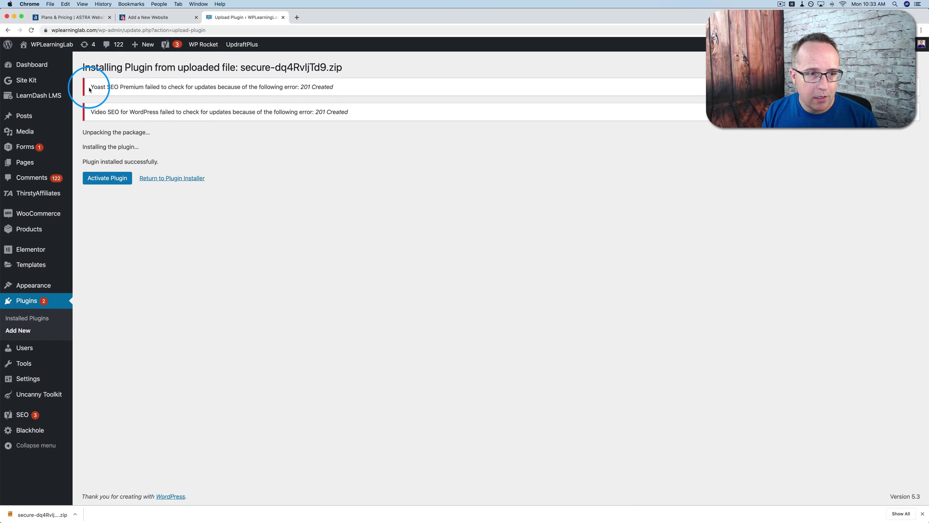
Activate the uploaded plugin and clear the WP Rocket cache
{"action": "left_click_drag", "start_coordinate": [90, 89], "coordinate": [326, 111]}
{"action": "left_click", "coordinate": [191, 128]}
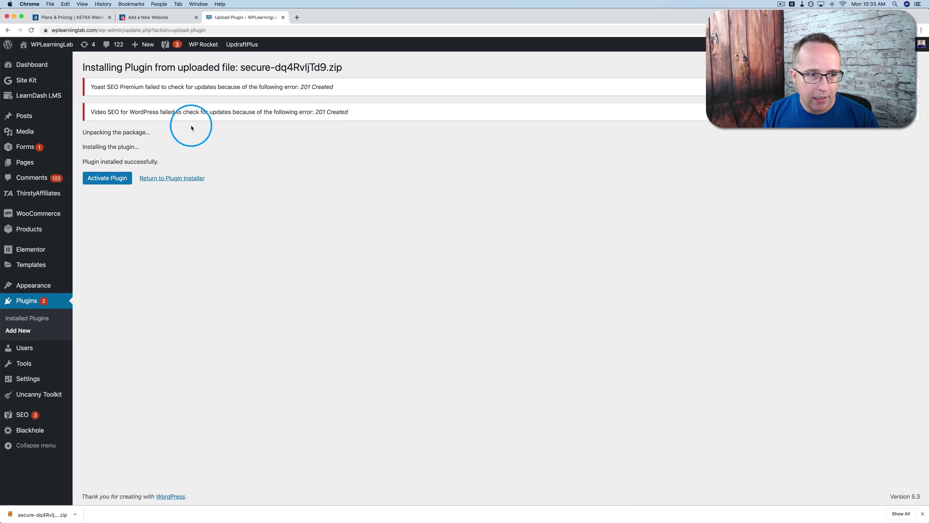
{"action": "left_click", "coordinate": [108, 179]}
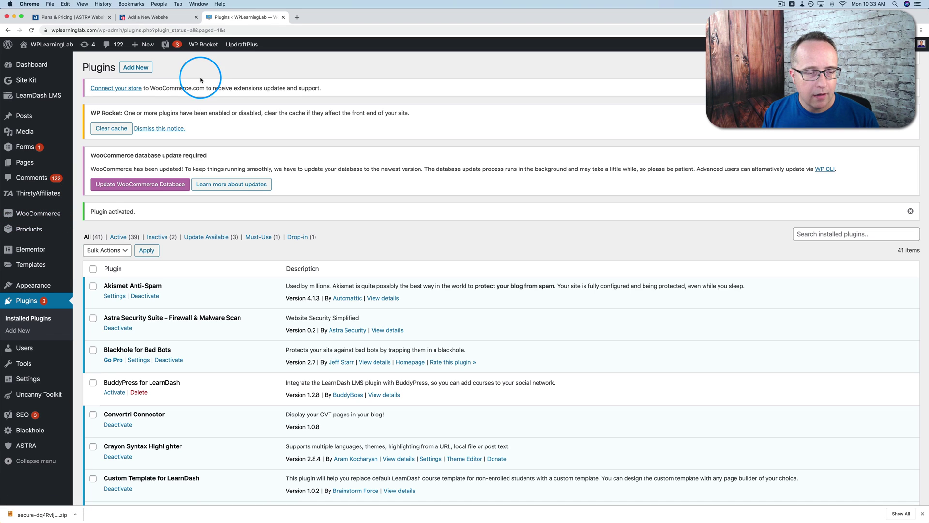
{"action": "left_click", "coordinate": [118, 130]}
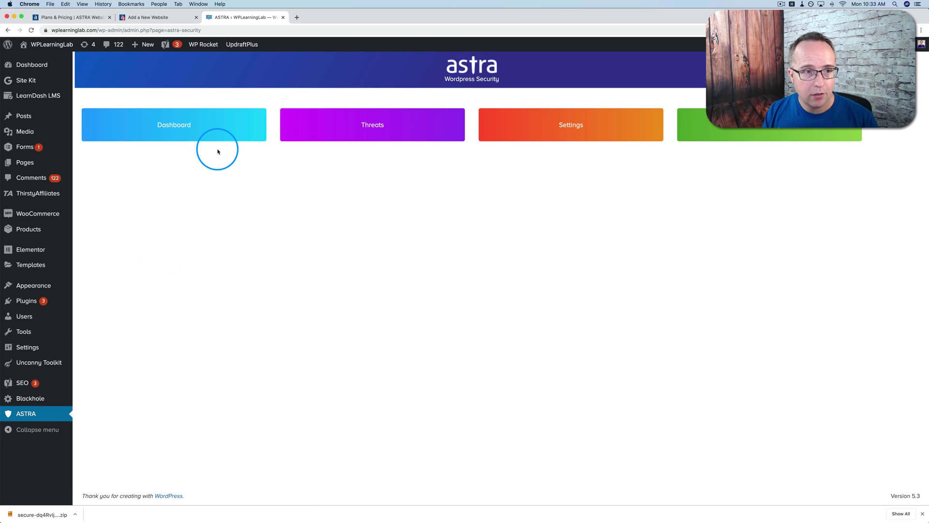
Mark the Astra installation steps as done on the Add a New Website page, through opening Astra's menu item
{"action": "left_click", "coordinate": [150, 17]}
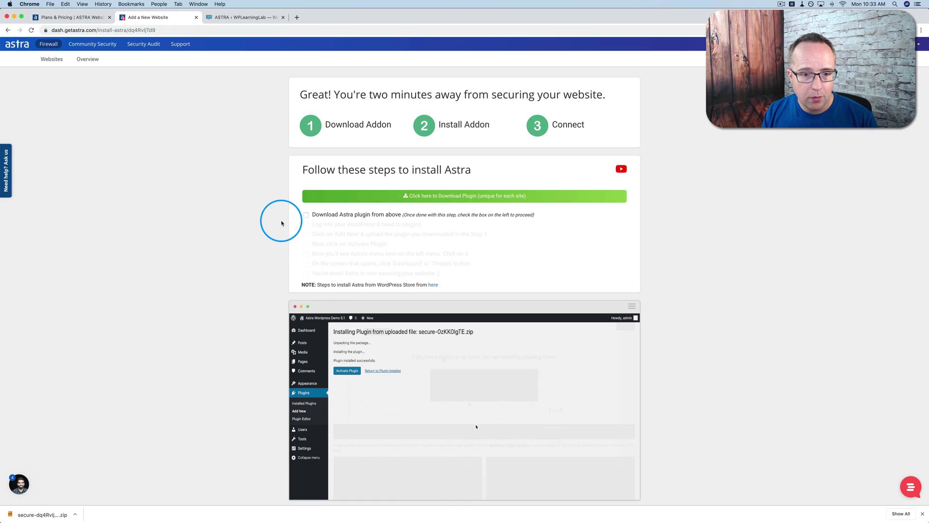
{"action": "left_click", "coordinate": [306, 214]}
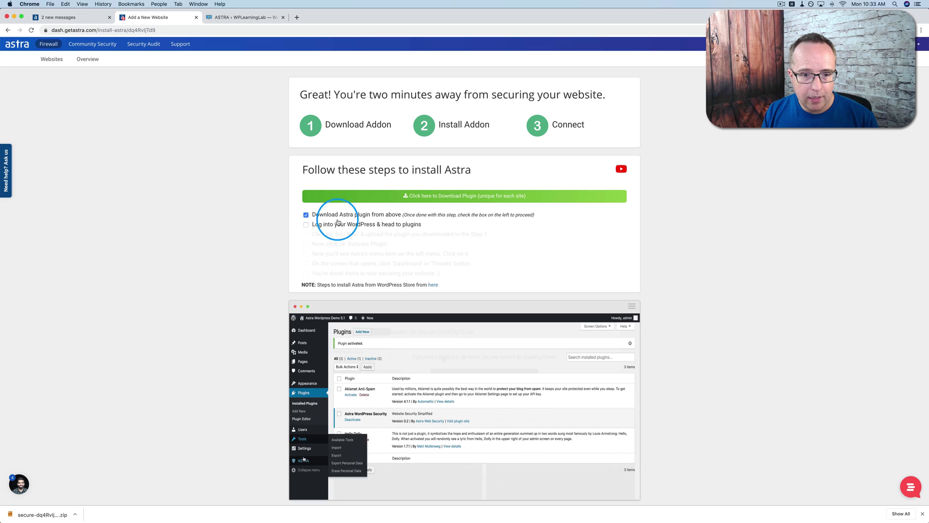
{"action": "left_click", "coordinate": [306, 225]}
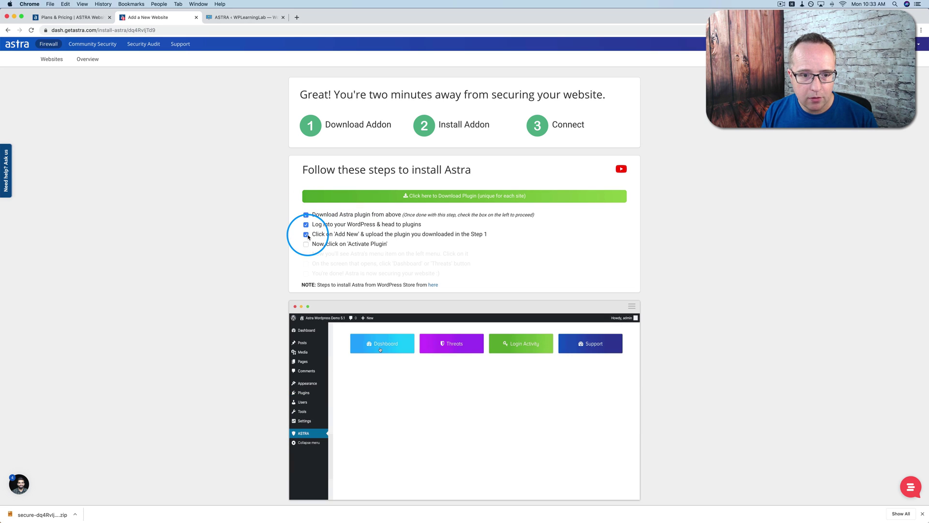
{"action": "left_click", "coordinate": [306, 245]}
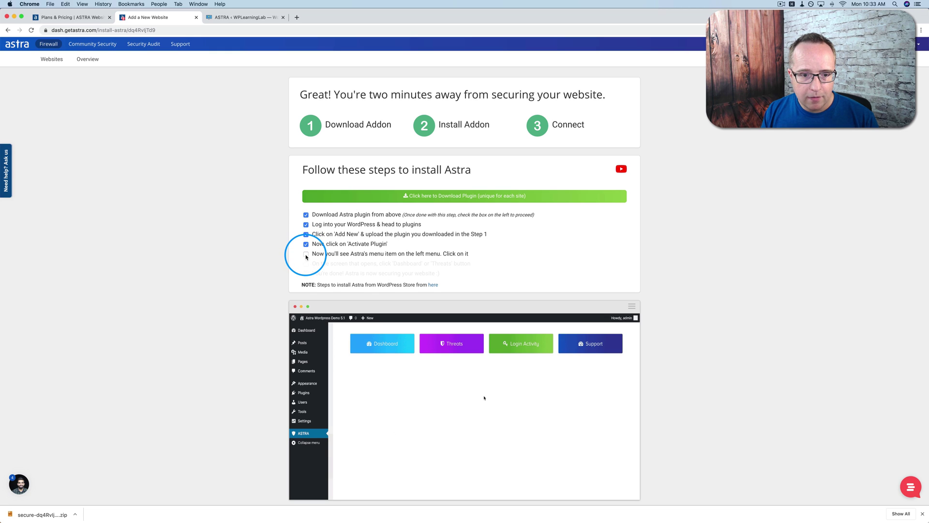
{"action": "left_click", "coordinate": [306, 256]}
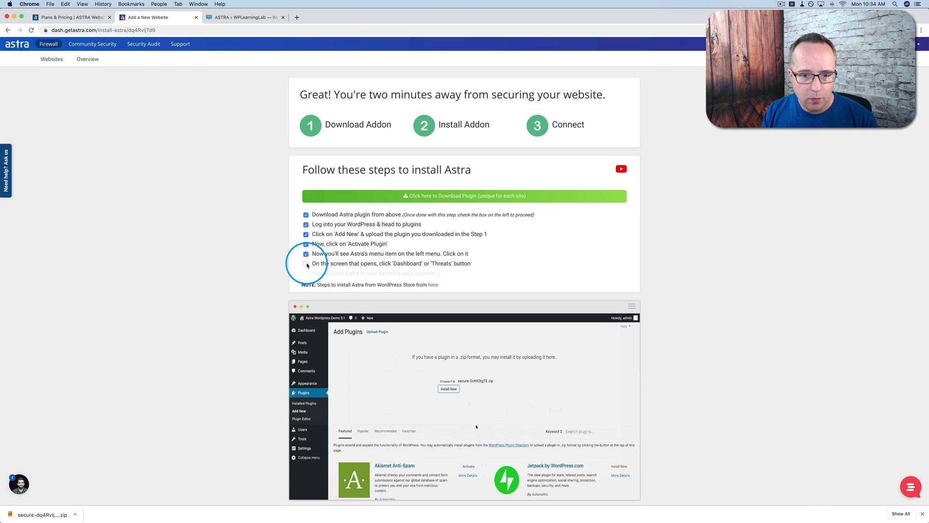
Open the website's Astra dashboard and its Threats panel from the Astra page in the WordPress admin
{"action": "left_click", "coordinate": [236, 17]}
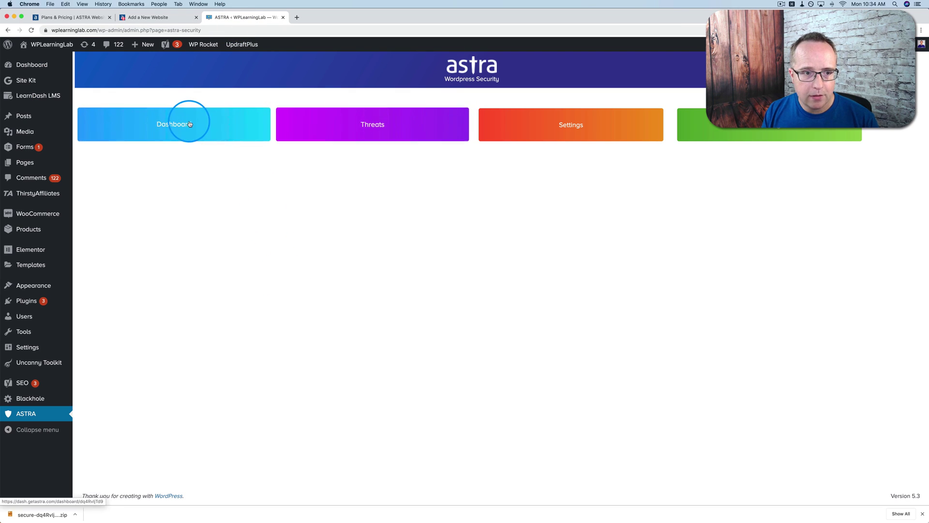
{"action": "left_click", "coordinate": [214, 125]}
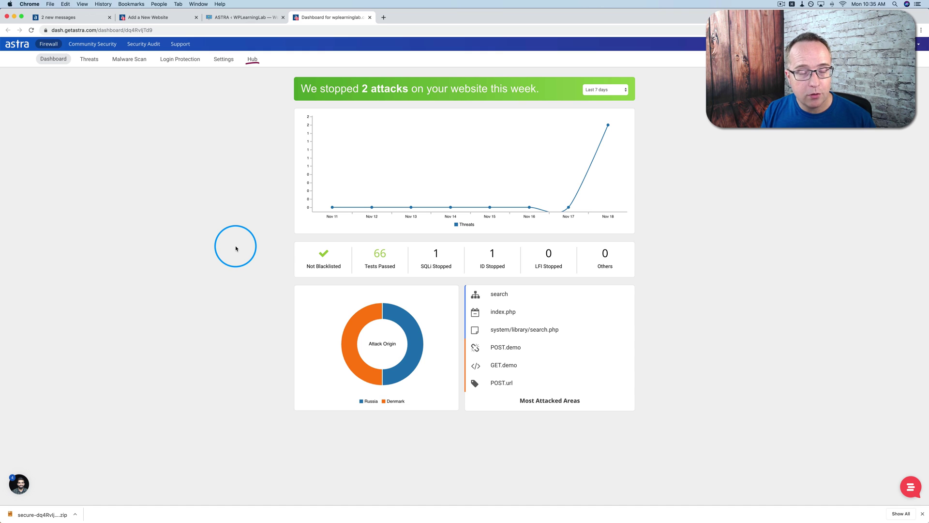
{"action": "left_click", "coordinate": [227, 18]}
{"action": "left_click", "coordinate": [369, 130]}
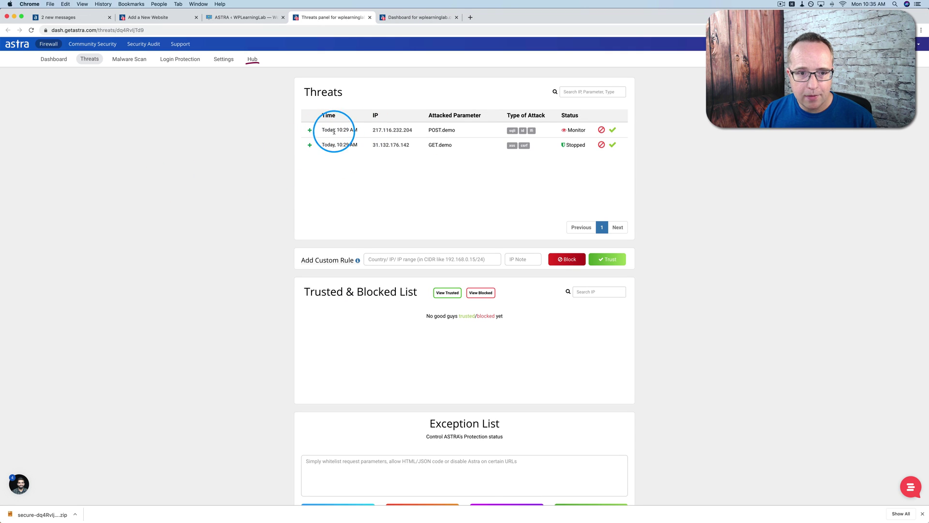
Try blocking both attacking IPs from the Threats table and delete their entries from the Trusted & Blocked List
{"action": "left_click_drag", "start_coordinate": [357, 129], "coordinate": [333, 131]}
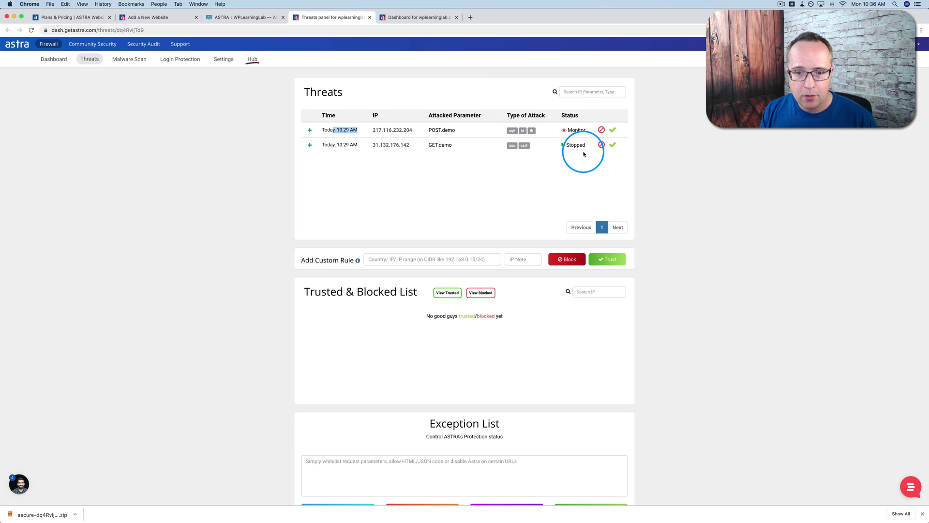
{"action": "left_click", "coordinate": [605, 129]}
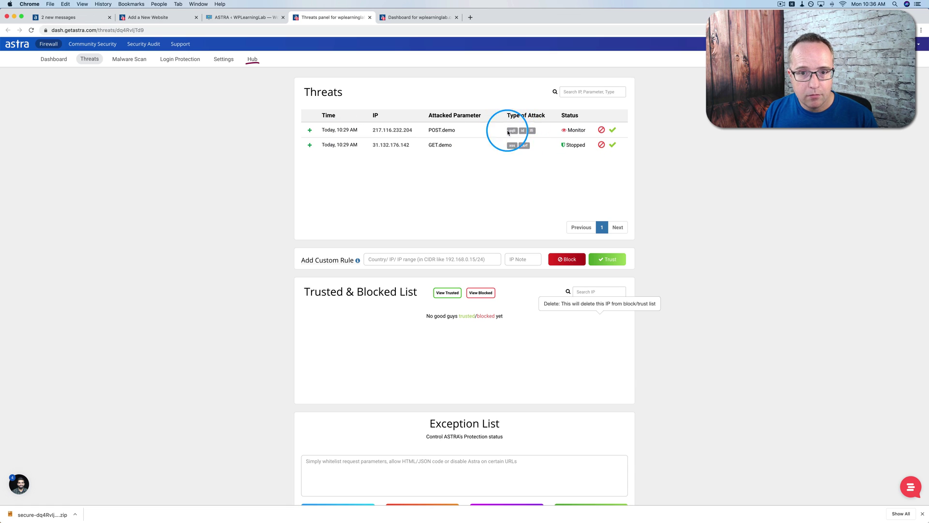
{"action": "left_click", "coordinate": [601, 130]}
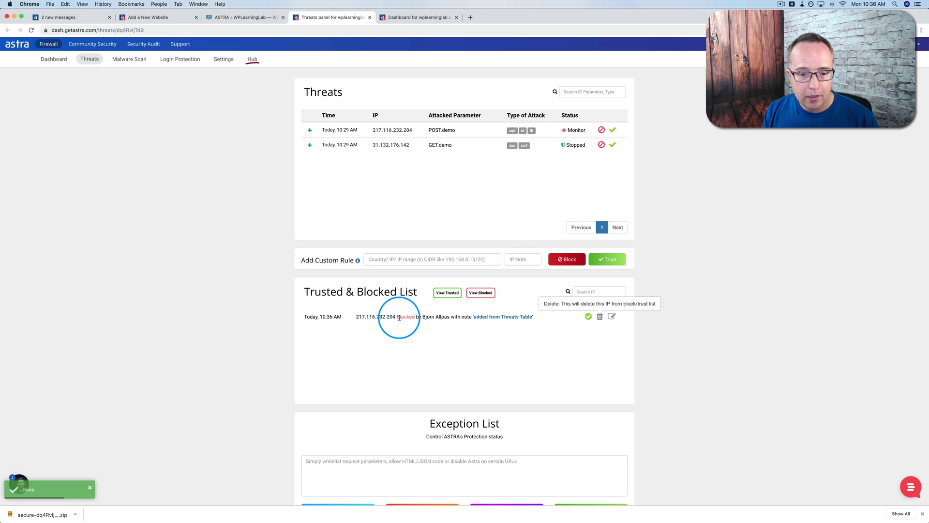
{"action": "left_click", "coordinate": [602, 145]}
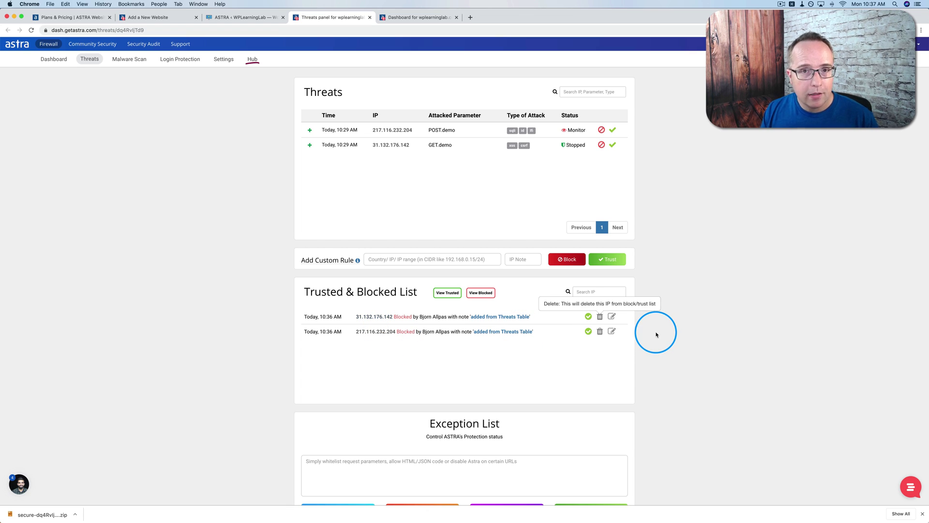
{"action": "left_click", "coordinate": [600, 332]}
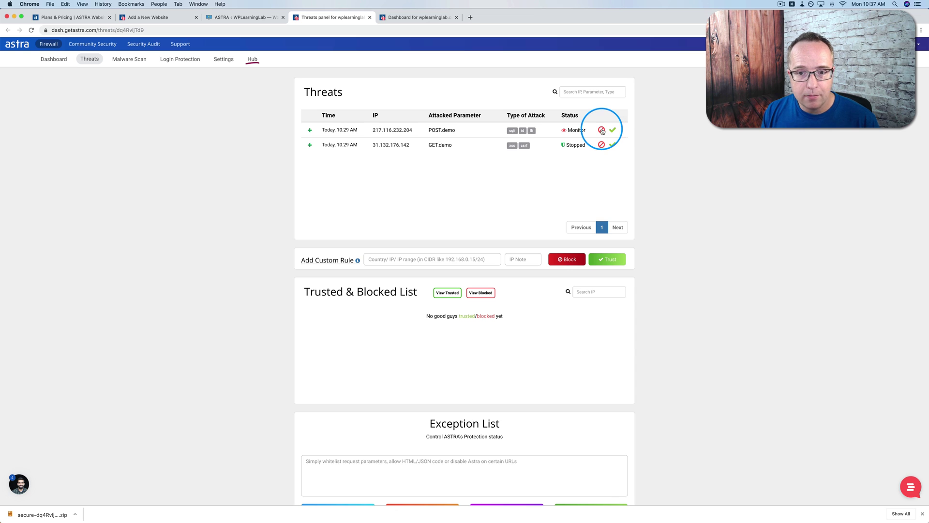
Block both IPs in the Threats table and view the Exception List
{"action": "left_click", "coordinate": [601, 130]}
{"action": "left_click", "coordinate": [602, 145]}
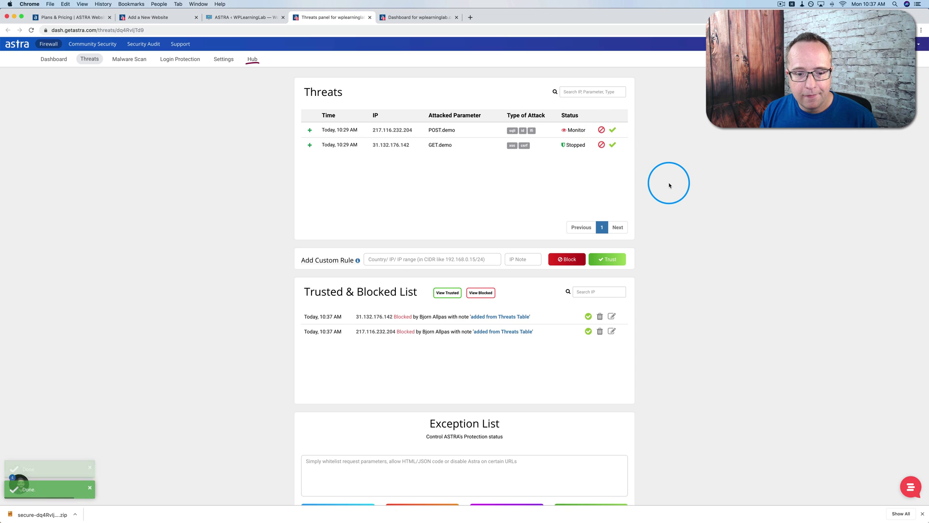
{"action": "scroll", "coordinate": [669, 185], "scroll_direction": "down", "scroll_amount": 5}
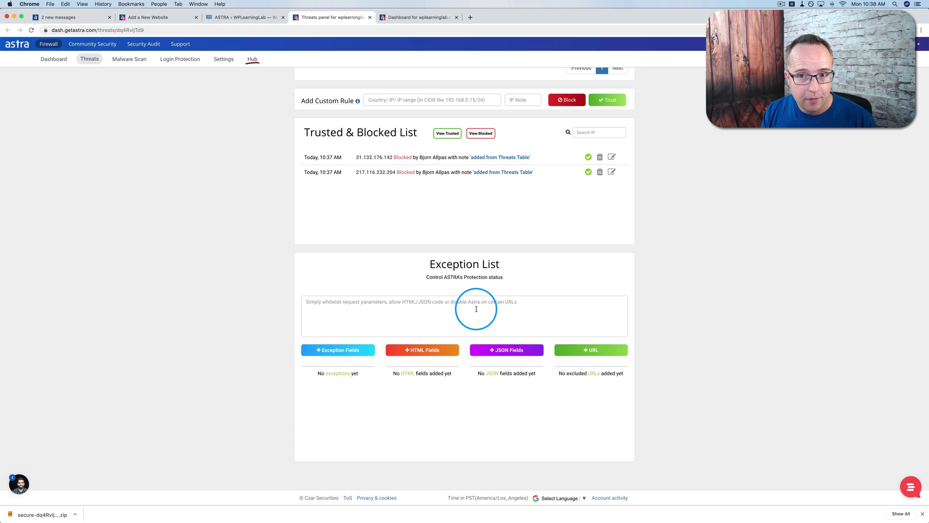
Mark the remaining Astra installation steps as done on the Add a New Website page and finish the setup
{"action": "left_click", "coordinate": [153, 21]}
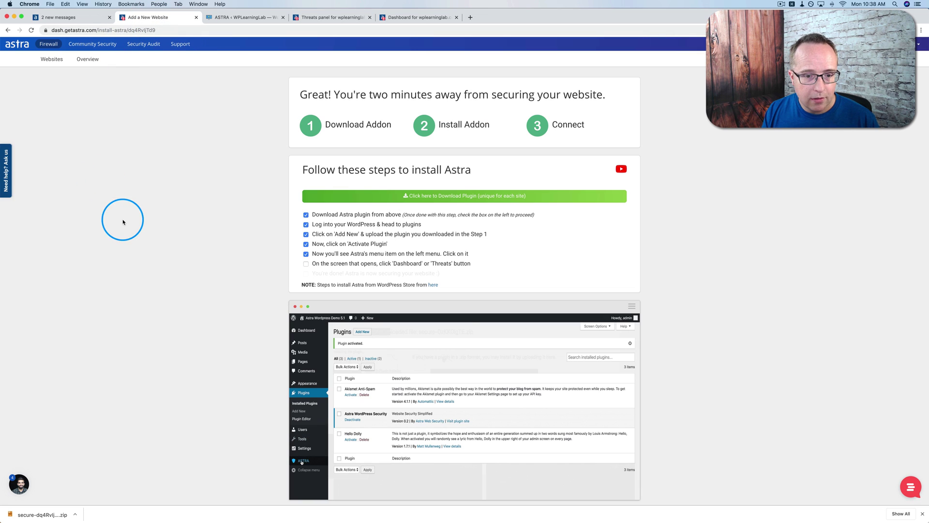
{"action": "left_click", "coordinate": [306, 274]}
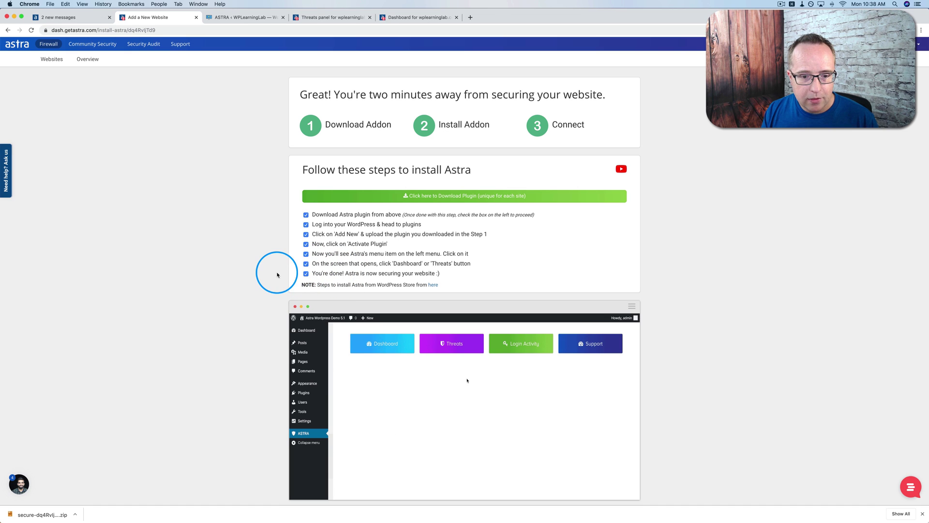
{"action": "scroll", "coordinate": [274, 272], "scroll_direction": "down", "scroll_amount": 3}
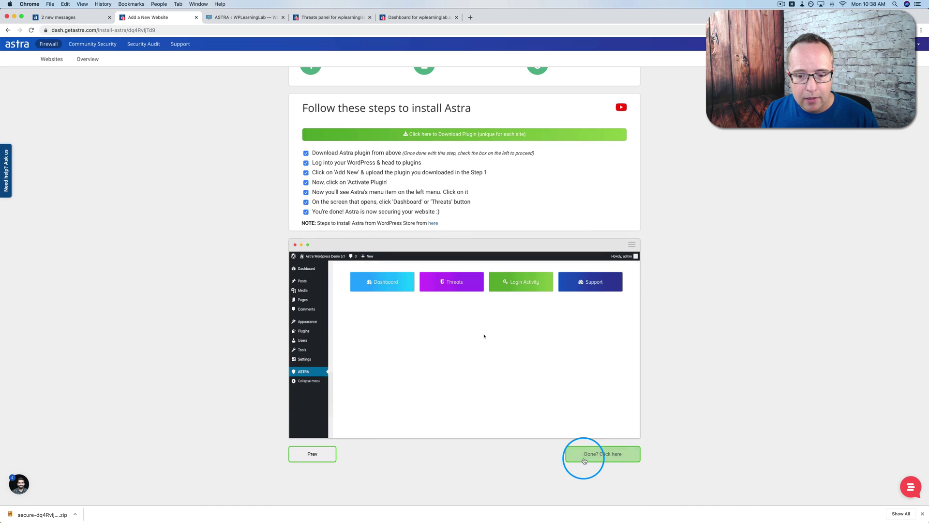
{"action": "left_click", "coordinate": [607, 457]}
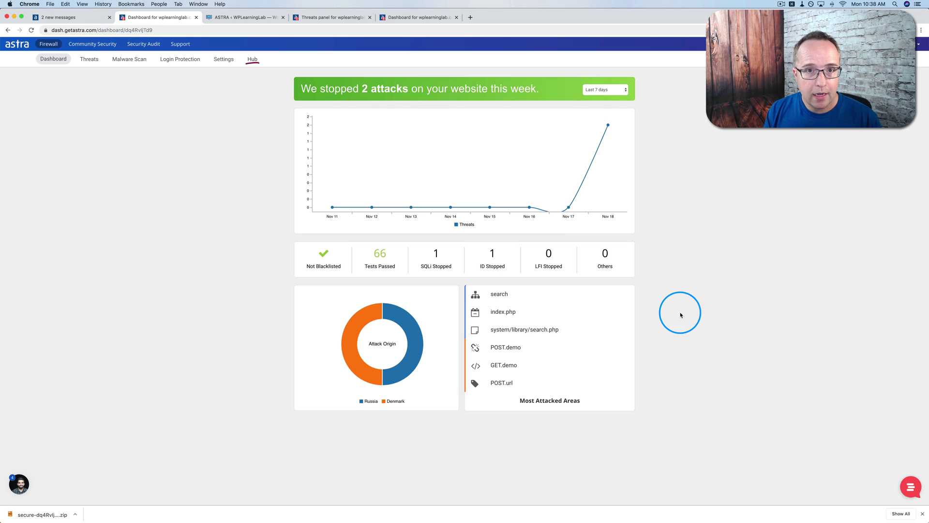
Open the site's Astra settings from the WordPress admin's Astra page and set ASTRA Protection to On
{"action": "key", "text": "ctrl+Tab"}
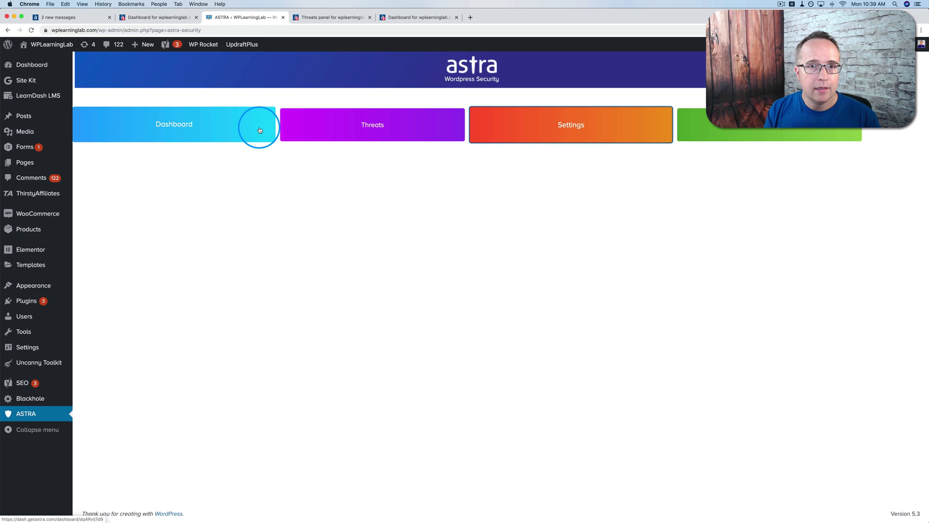
{"action": "left_click", "coordinate": [594, 125]}
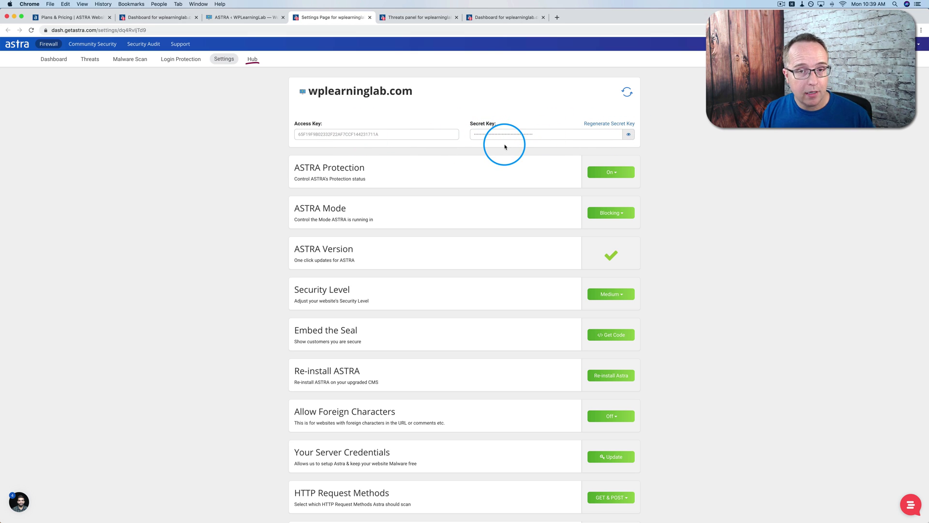
{"action": "scroll", "coordinate": [390, 188], "scroll_direction": "down", "scroll_amount": 1}
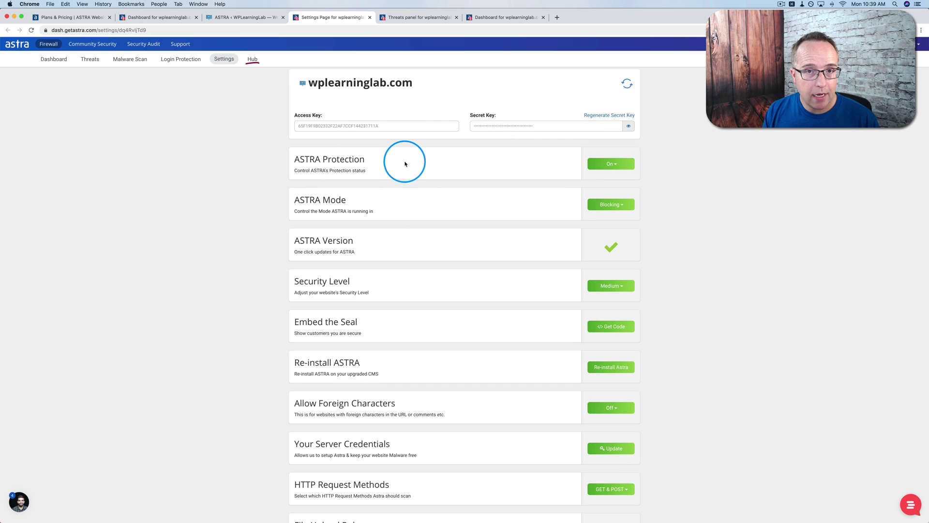
{"action": "left_click", "coordinate": [614, 165]}
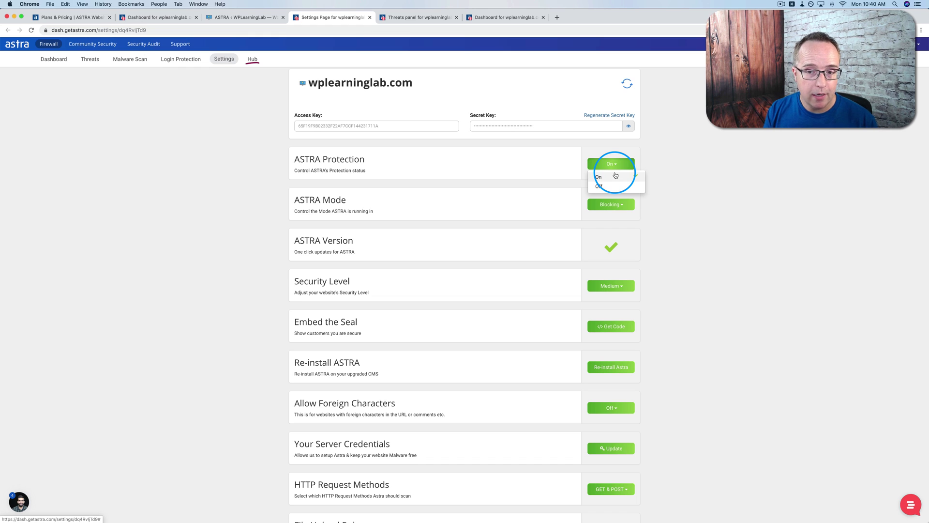
{"action": "left_click", "coordinate": [615, 176]}
{"action": "left_click", "coordinate": [614, 163]}
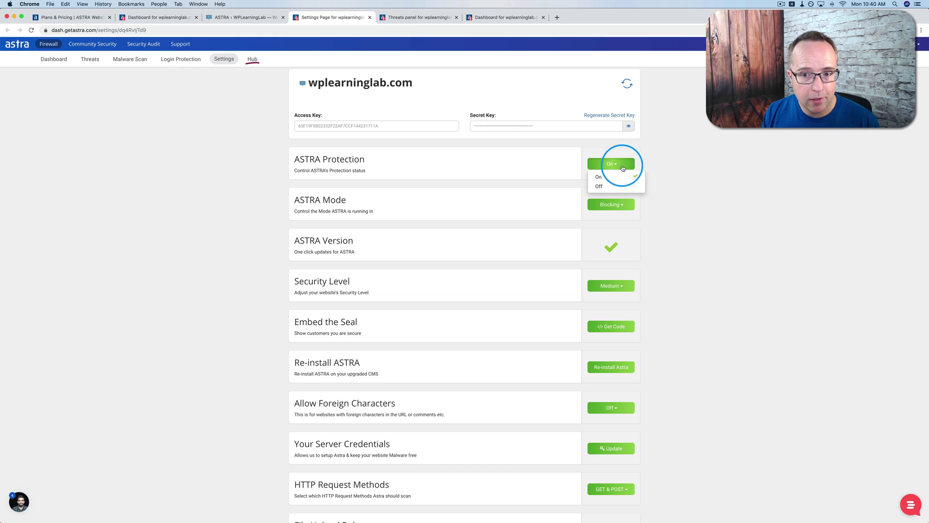
{"action": "left_click", "coordinate": [689, 188]}
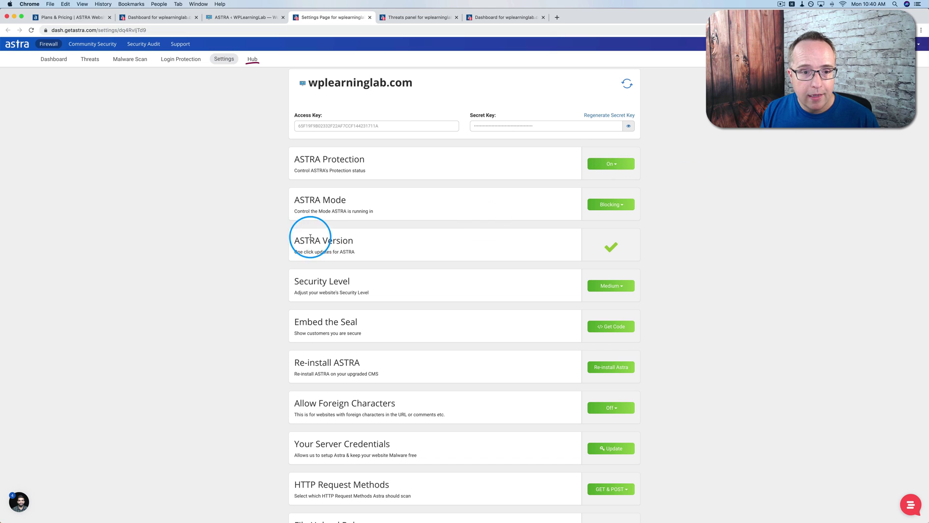
Review the ASTRA Mode options and set the Security Level to Medium
{"action": "left_click", "coordinate": [613, 206]}
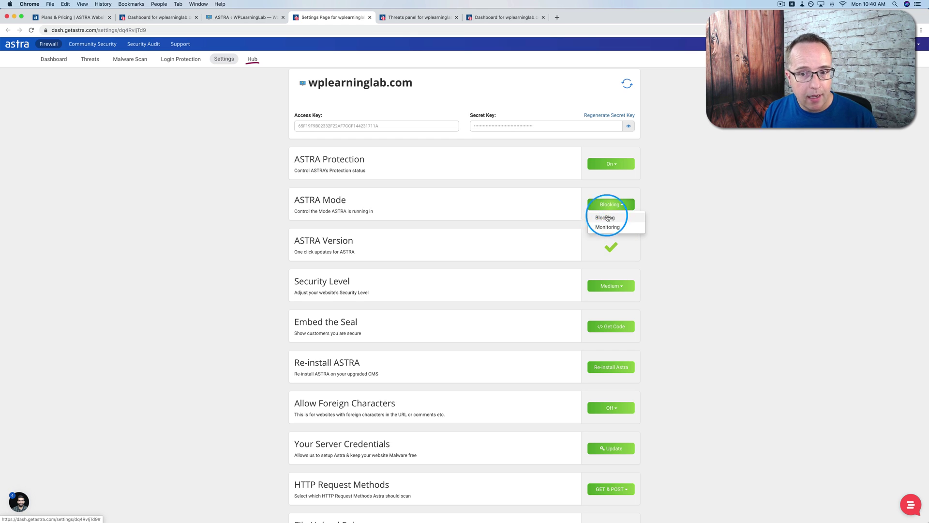
{"action": "left_click", "coordinate": [672, 219]}
{"action": "scroll", "coordinate": [671, 219], "scroll_direction": "down", "scroll_amount": 2}
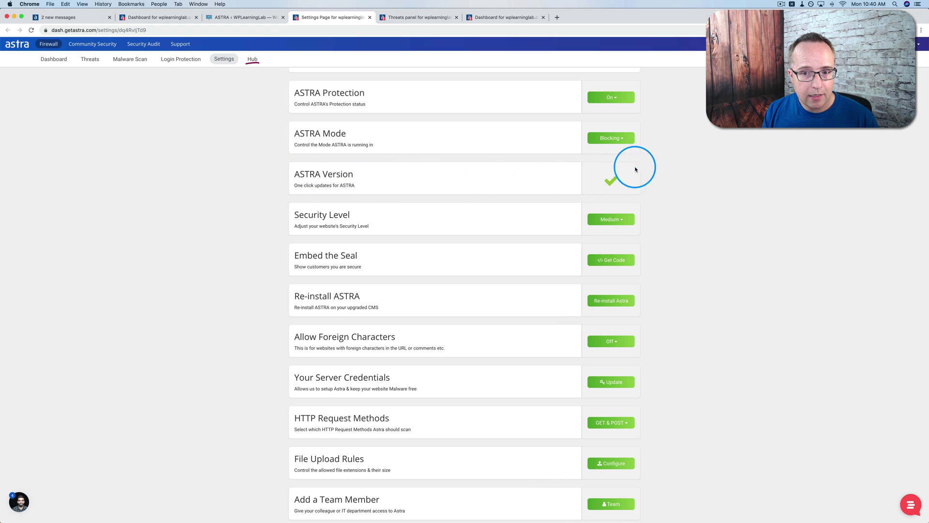
{"action": "scroll", "coordinate": [538, 203], "scroll_direction": "down", "scroll_amount": 1}
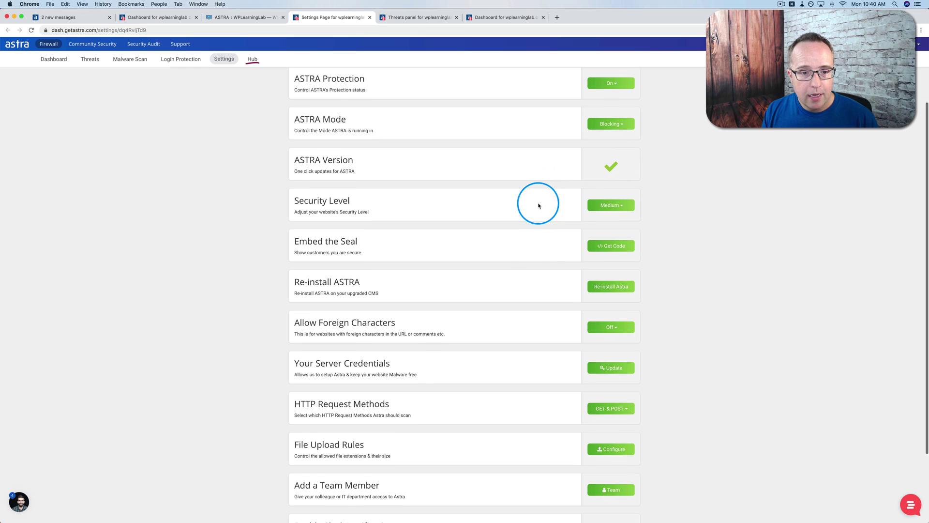
{"action": "left_click", "coordinate": [623, 203]}
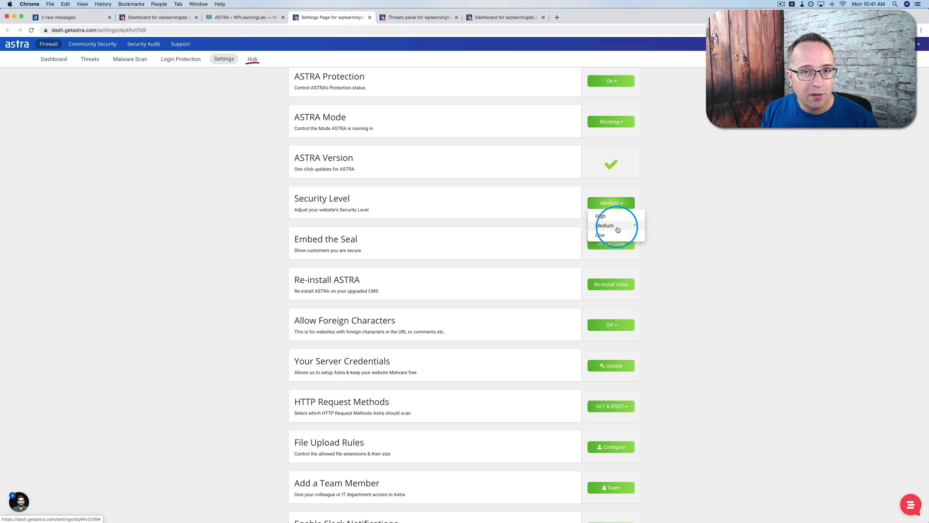
{"action": "left_click", "coordinate": [605, 225]}
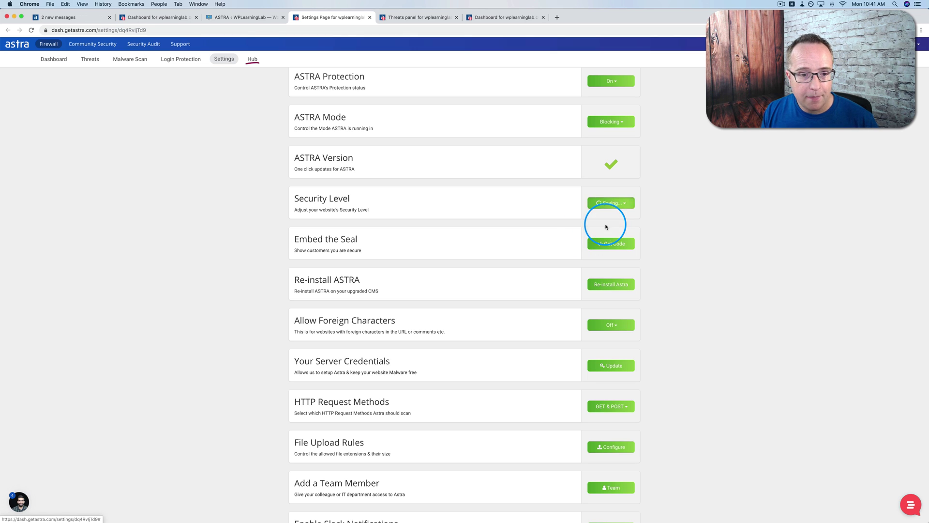
{"action": "scroll", "coordinate": [668, 230], "scroll_direction": "down", "scroll_amount": 1}
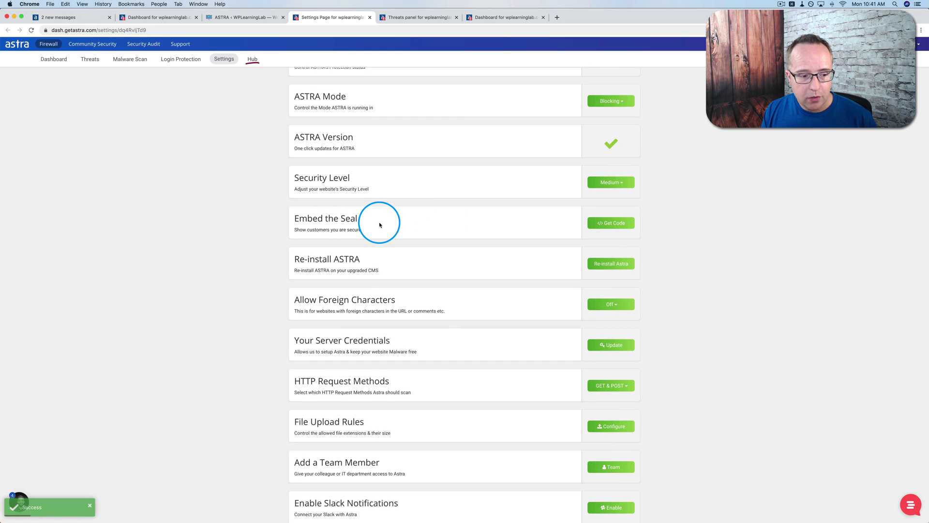
View the example security seal on the Astra pricing page and return to the site's Astra settings
{"action": "left_click", "coordinate": [85, 21]}
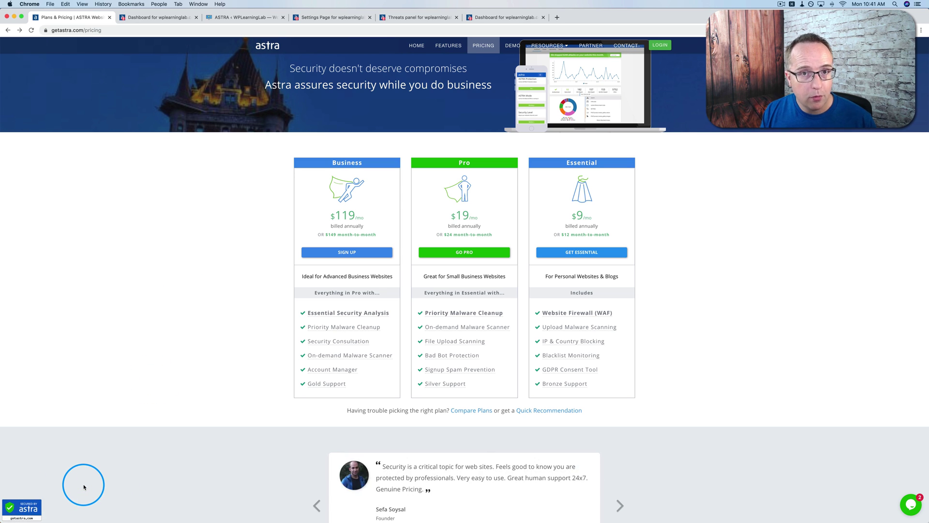
{"action": "left_click", "coordinate": [305, 19]}
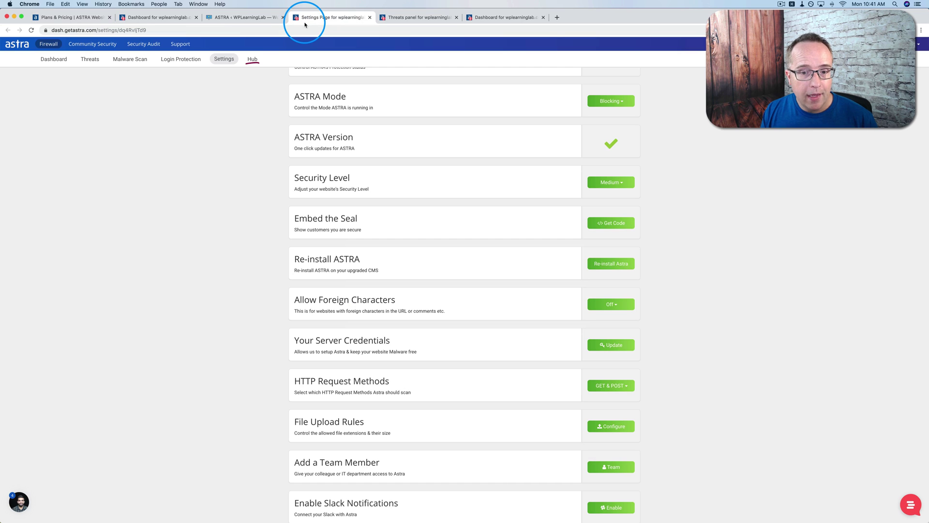
{"action": "left_click", "coordinate": [255, 21]}
{"action": "left_click", "coordinate": [303, 17]}
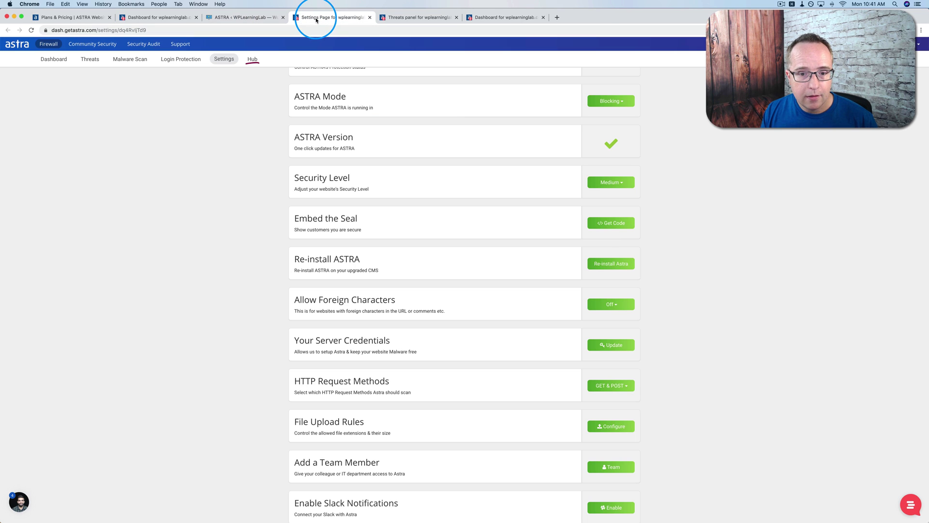
Open the Embed the Seal code for the site and select the Astra Trust Seal code in Snippet #1
{"action": "left_click", "coordinate": [613, 224]}
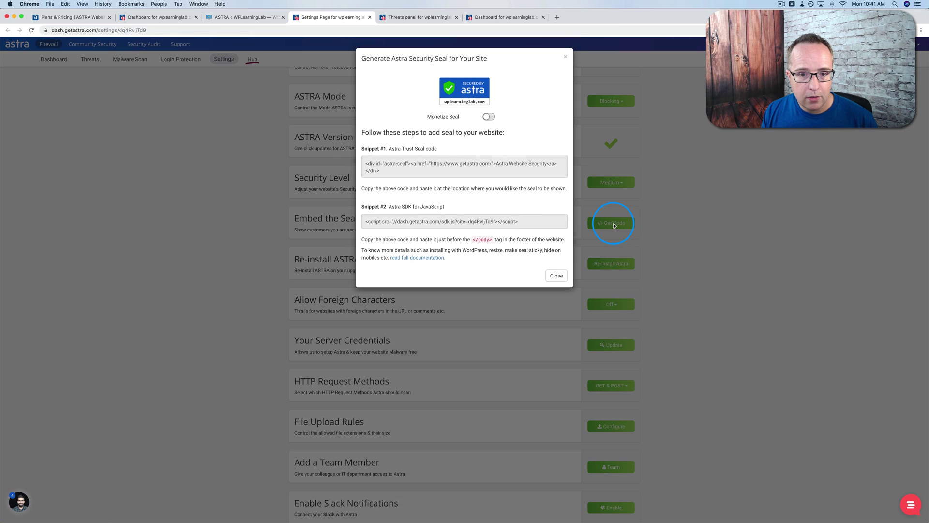
{"action": "left_click", "coordinate": [380, 170]}
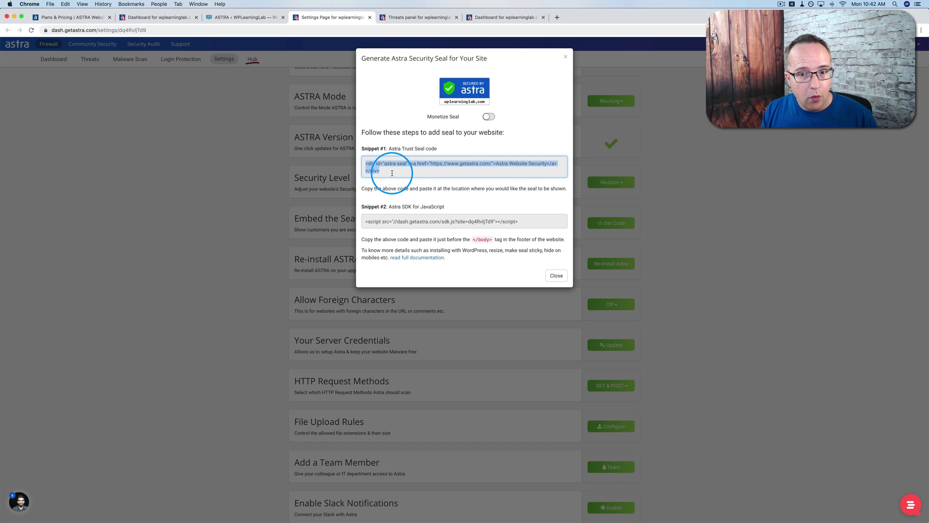
{"action": "left_click", "coordinate": [389, 173]}
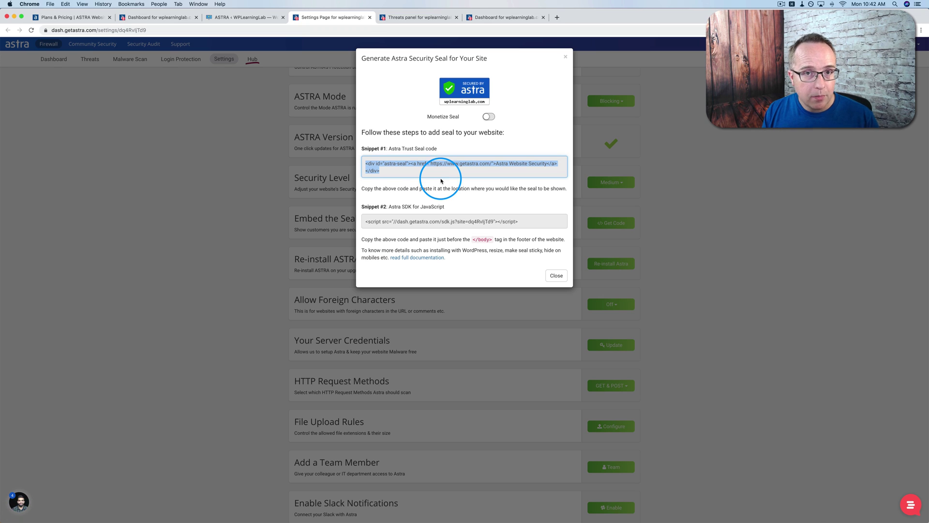
{"action": "left_click", "coordinate": [387, 171]}
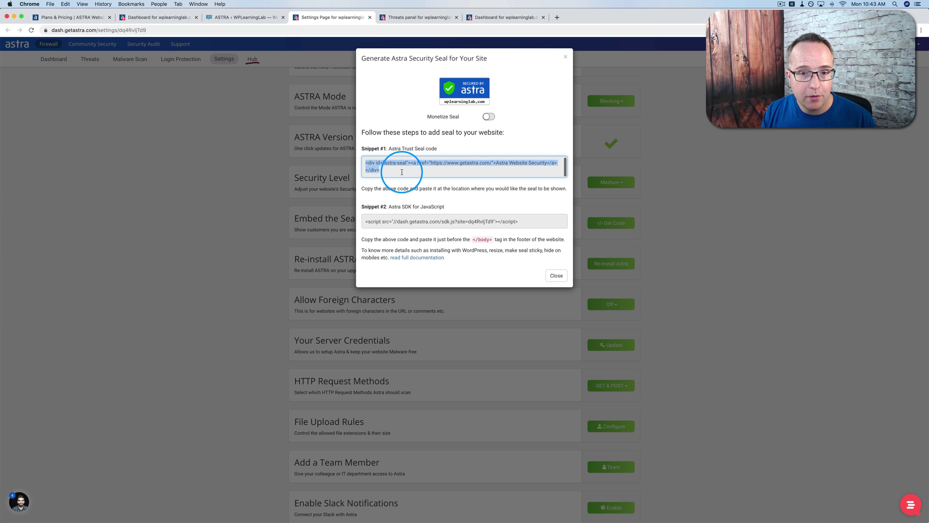
Try the Monetize Seal option with the referral code and affiliate code choices, and switch it off again
{"action": "left_click", "coordinate": [489, 117]}
{"action": "left_click", "coordinate": [489, 117]}
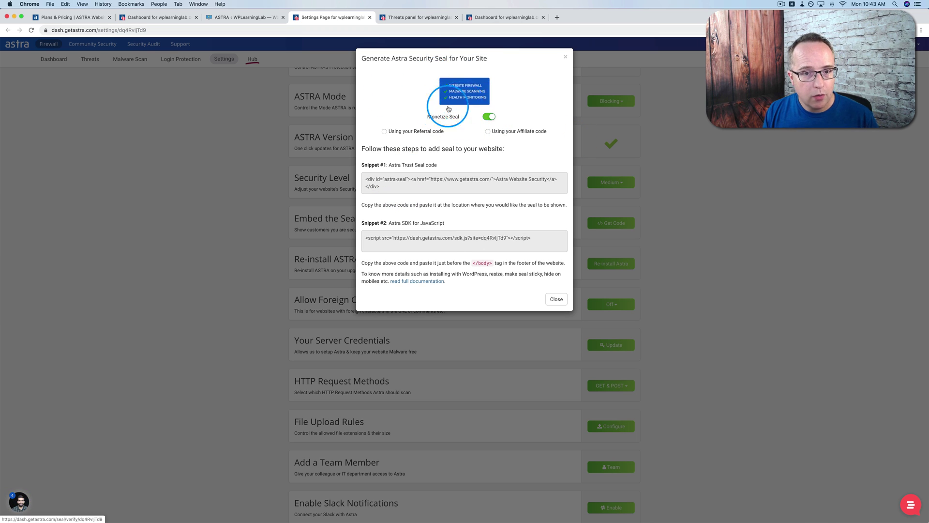
{"action": "left_click", "coordinate": [385, 133]}
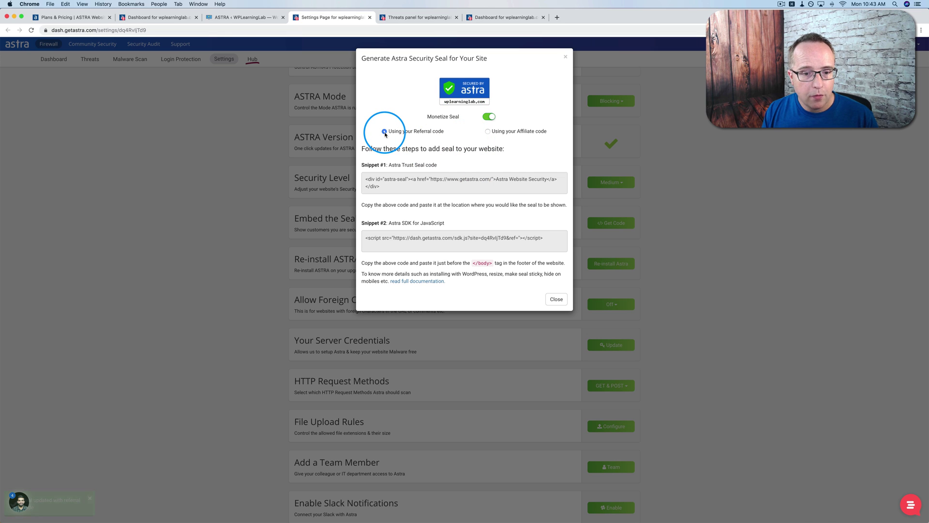
{"action": "left_click", "coordinate": [488, 131]}
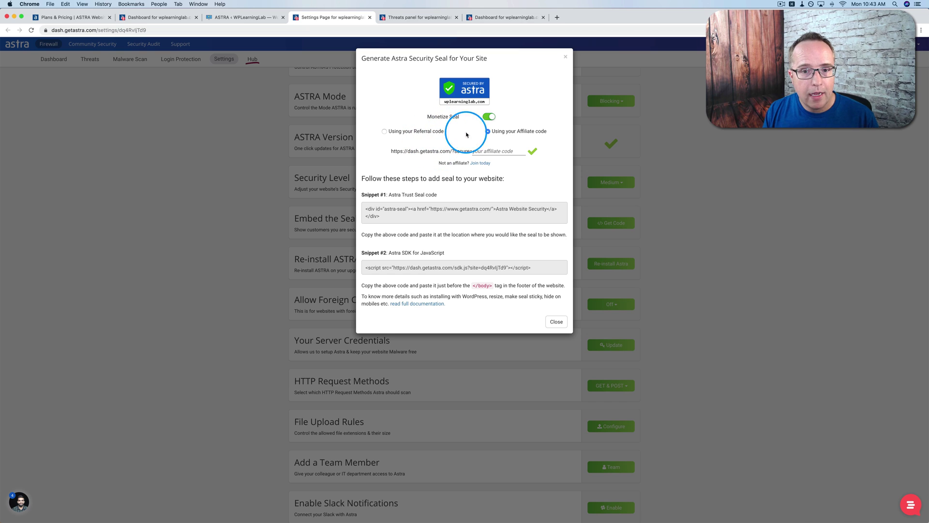
{"action": "left_click", "coordinate": [490, 152]}
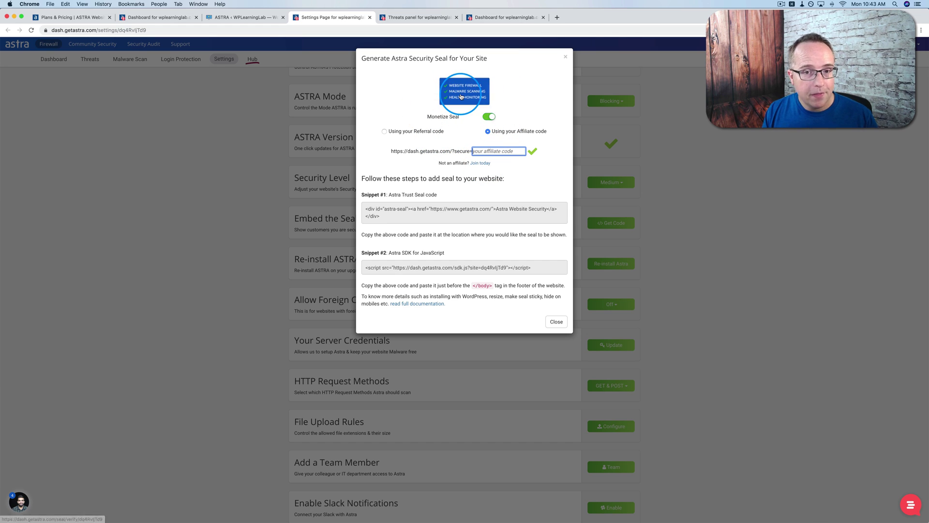
{"action": "left_click", "coordinate": [489, 116]}
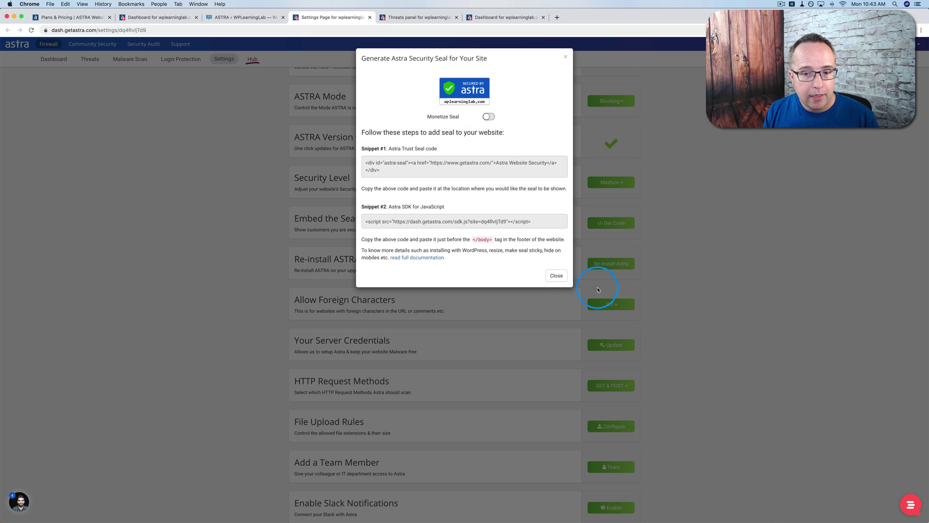
Close the seal code window, read the Allow Foreign Characters description, and set that option to Off
{"action": "left_click", "coordinate": [556, 275]}
{"action": "scroll", "coordinate": [441, 206], "scroll_direction": "down", "scroll_amount": 1}
{"action": "scroll", "coordinate": [442, 207], "scroll_direction": "down", "scroll_amount": 2}
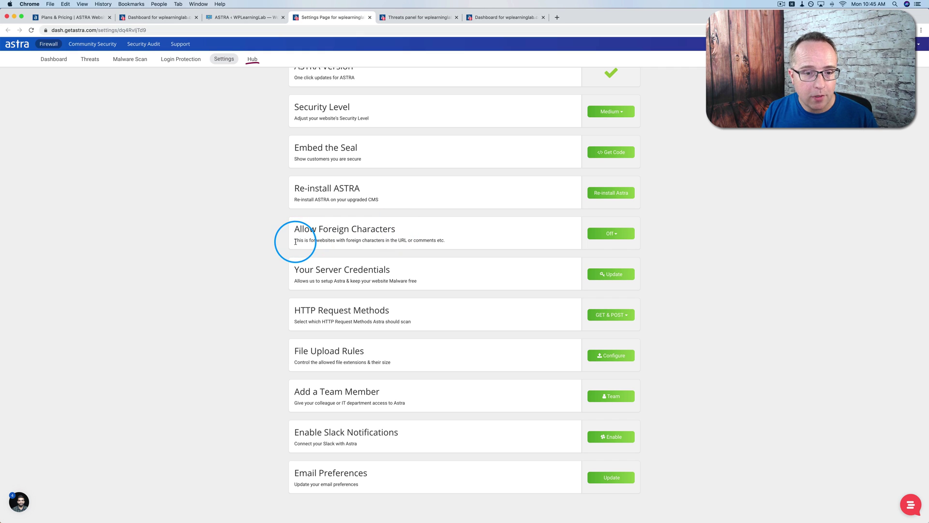
{"action": "left_click_drag", "start_coordinate": [373, 241], "coordinate": [437, 240]}
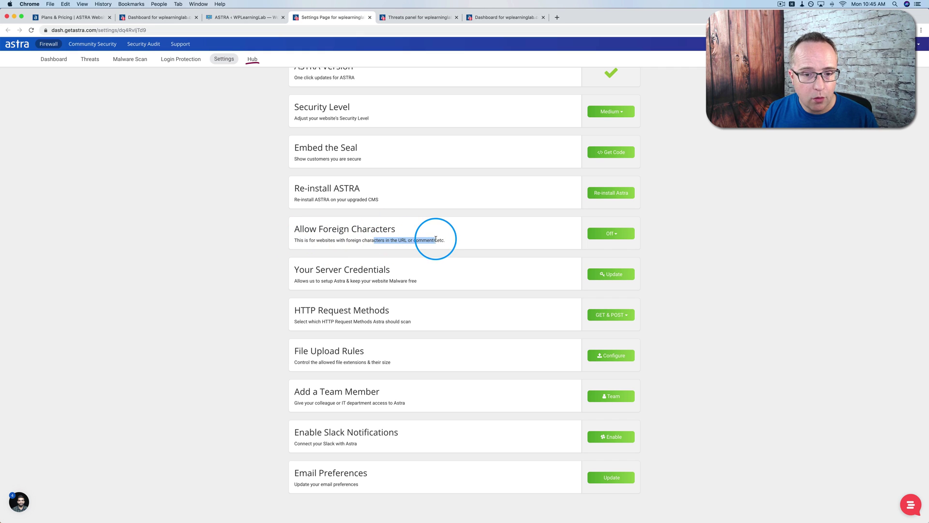
{"action": "left_click", "coordinate": [558, 238]}
{"action": "left_click", "coordinate": [614, 233]}
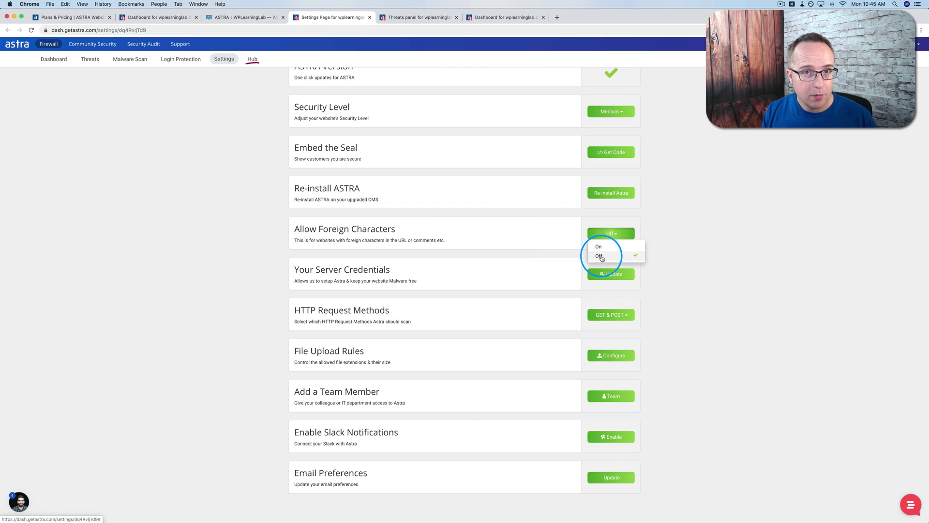
{"action": "left_click", "coordinate": [600, 256]}
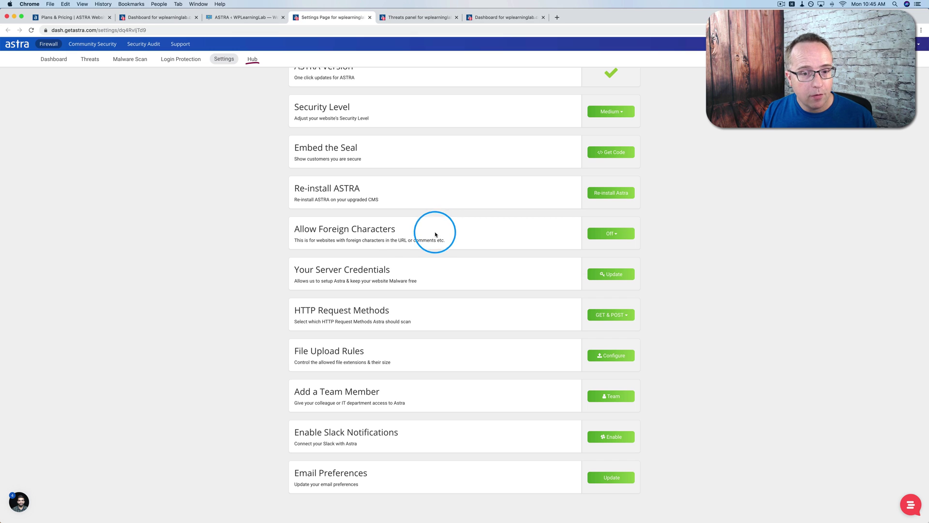
{"action": "double_click", "coordinate": [403, 240]}
{"action": "double_click", "coordinate": [423, 241]}
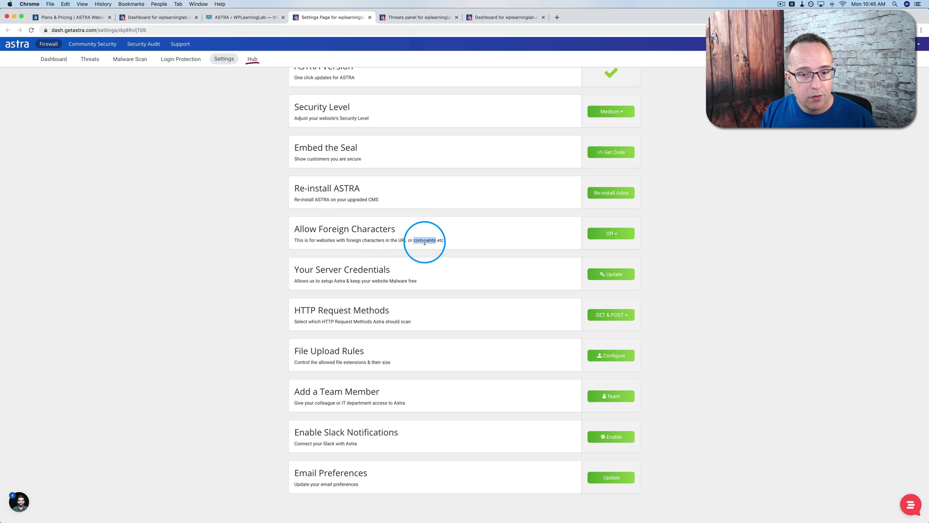
{"action": "left_click", "coordinate": [425, 241]}
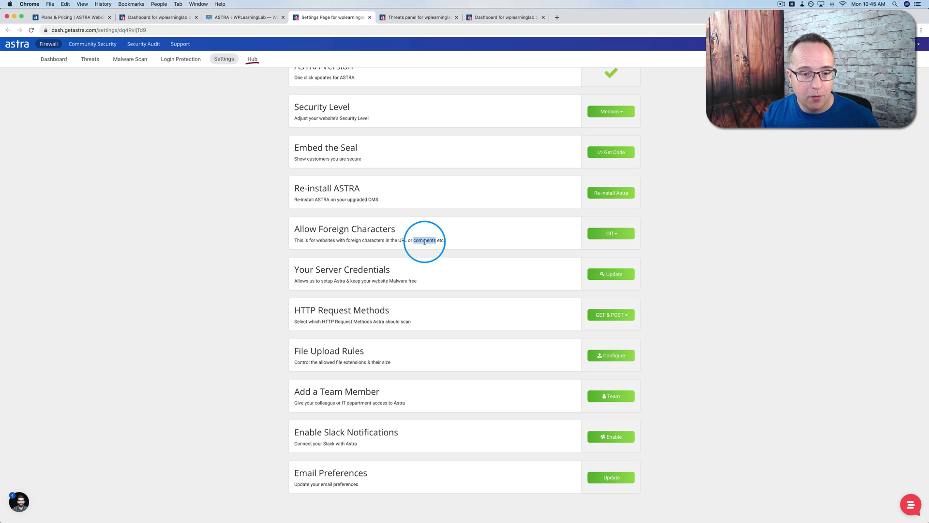
{"action": "left_click", "coordinate": [447, 251]}
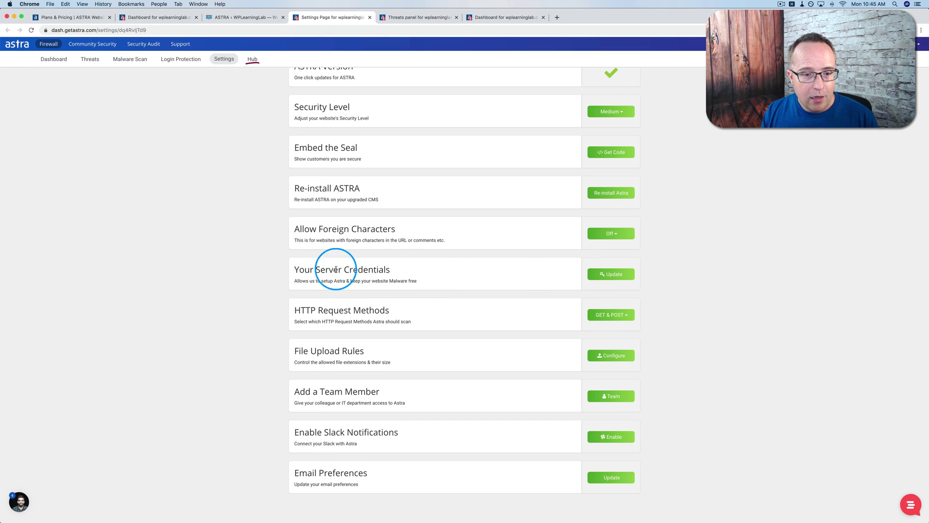
Review the cPanel, SSH and FTP forms for updating the server credentials, and close them without saving
{"action": "left_click", "coordinate": [618, 274]}
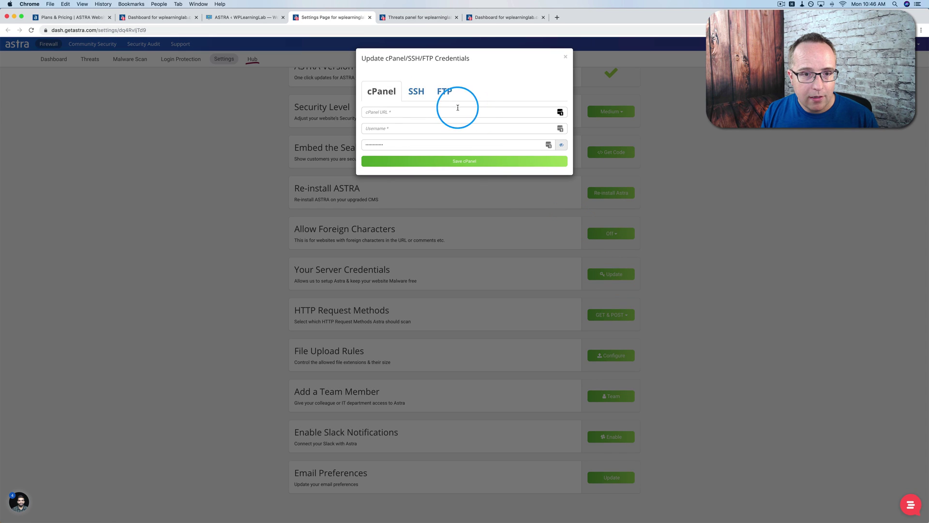
{"action": "left_click", "coordinate": [385, 112]}
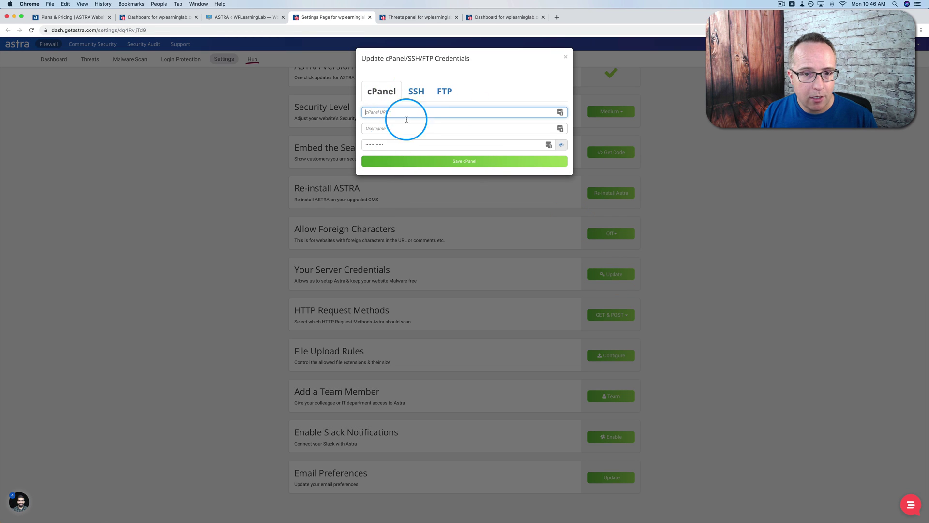
{"action": "left_click", "coordinate": [416, 91]}
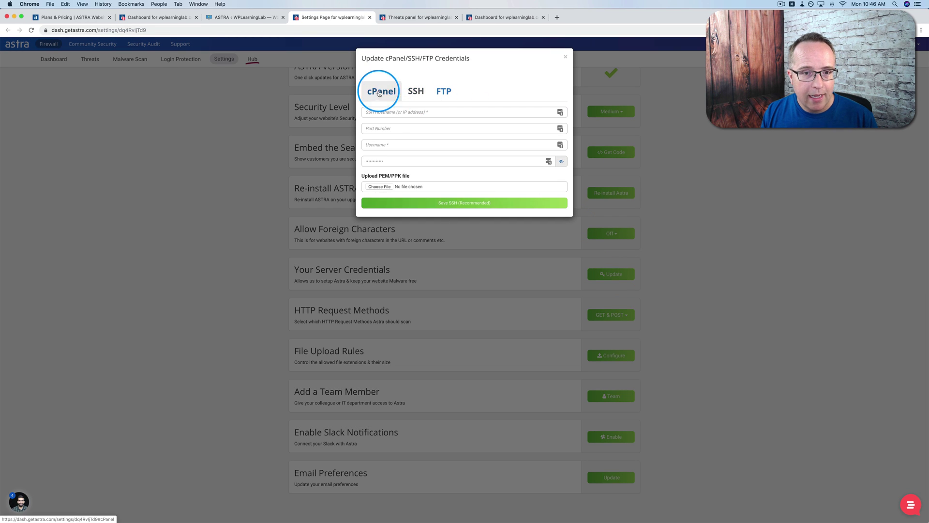
{"action": "left_click", "coordinate": [442, 91]}
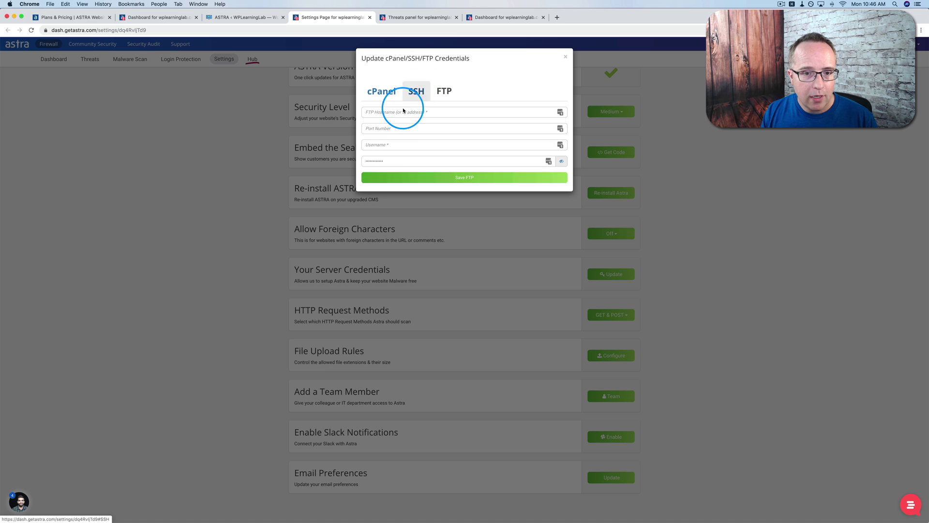
{"action": "left_click", "coordinate": [566, 58]}
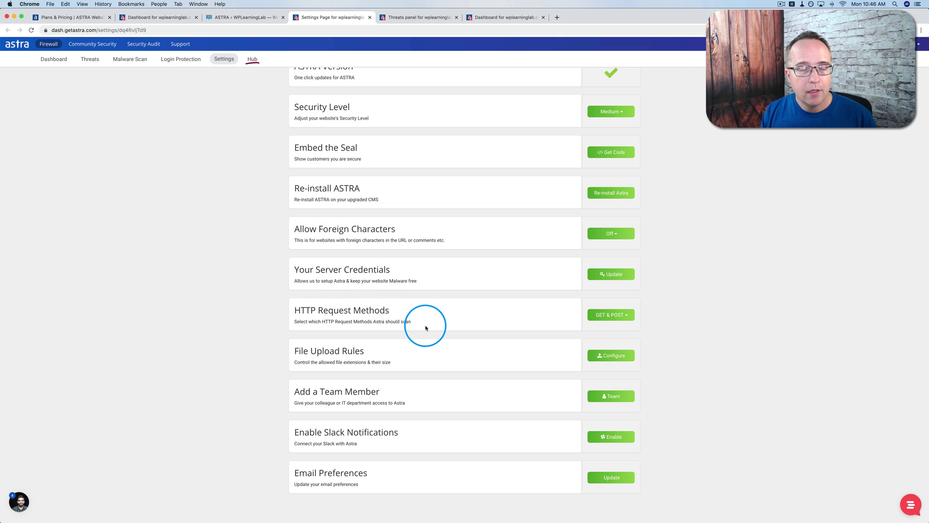
Review the HTTP Request Methods options that Astra can scan without changing the selection
{"action": "left_click_drag", "start_coordinate": [422, 324], "coordinate": [295, 309]}
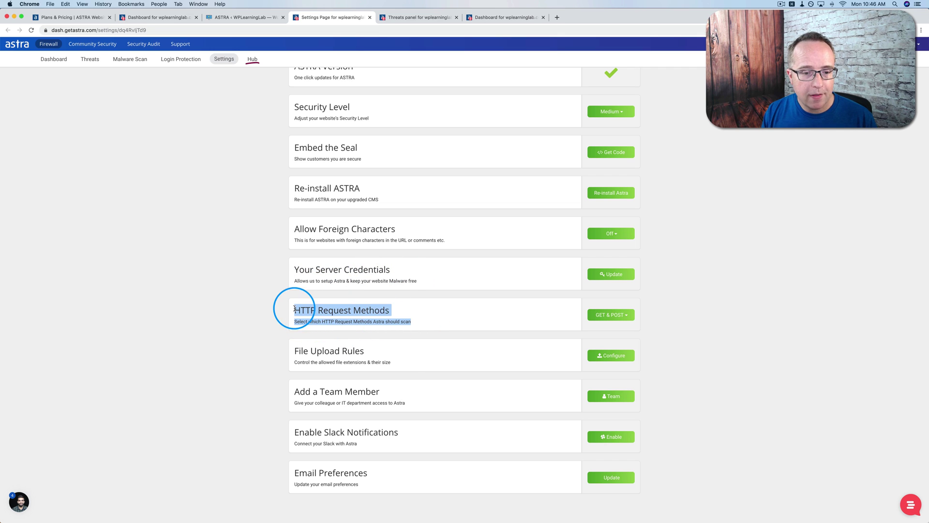
{"action": "left_click", "coordinate": [426, 310]}
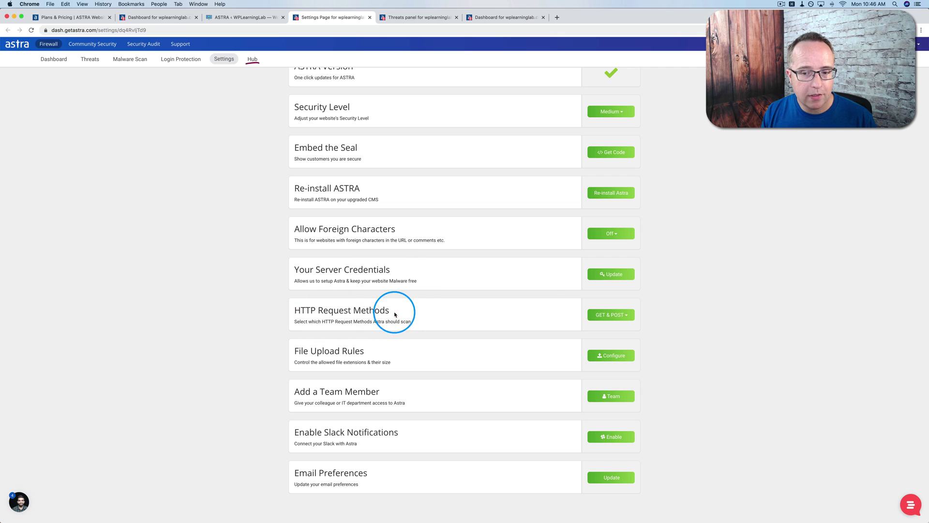
{"action": "left_click", "coordinate": [628, 314]}
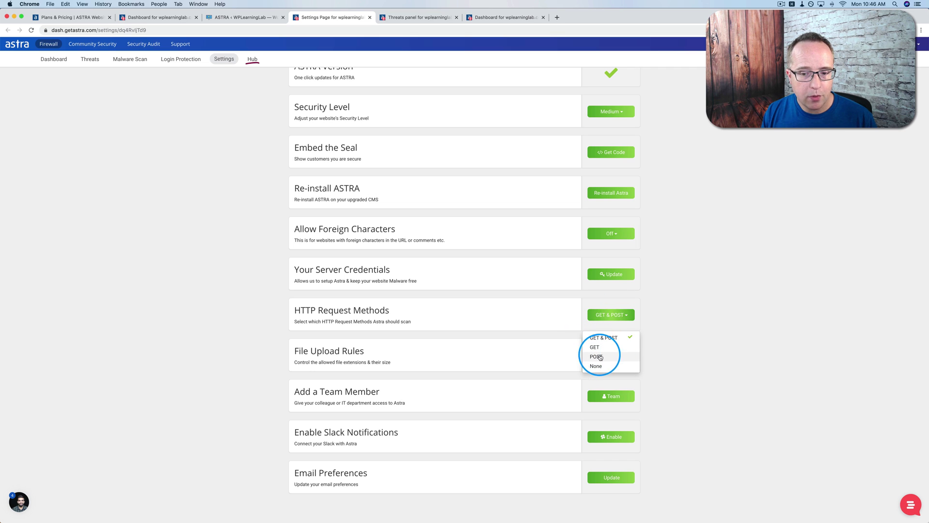
{"action": "left_click", "coordinate": [553, 332]}
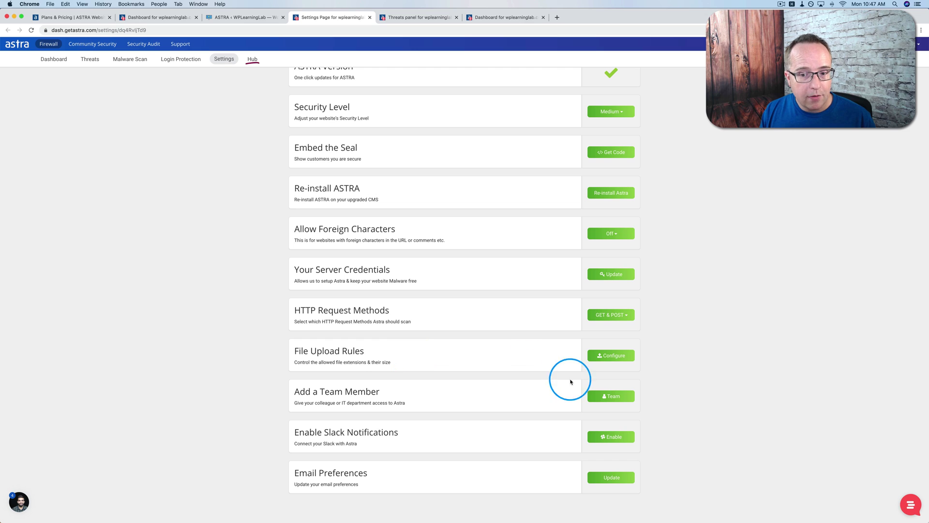
Open the File Upload Rules and examine the default blocked extensions in the linked Allowed Extensions help article
{"action": "left_click", "coordinate": [592, 355]}
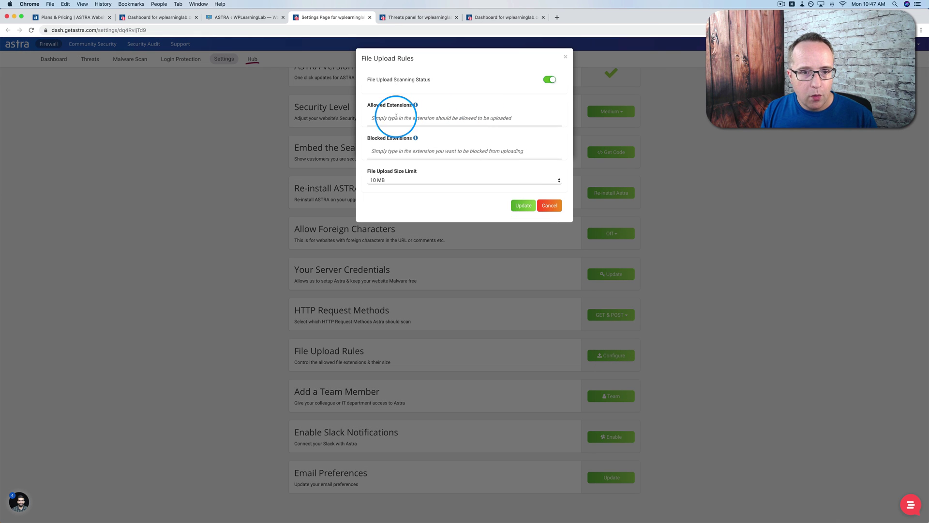
{"action": "left_click", "coordinate": [369, 119]}
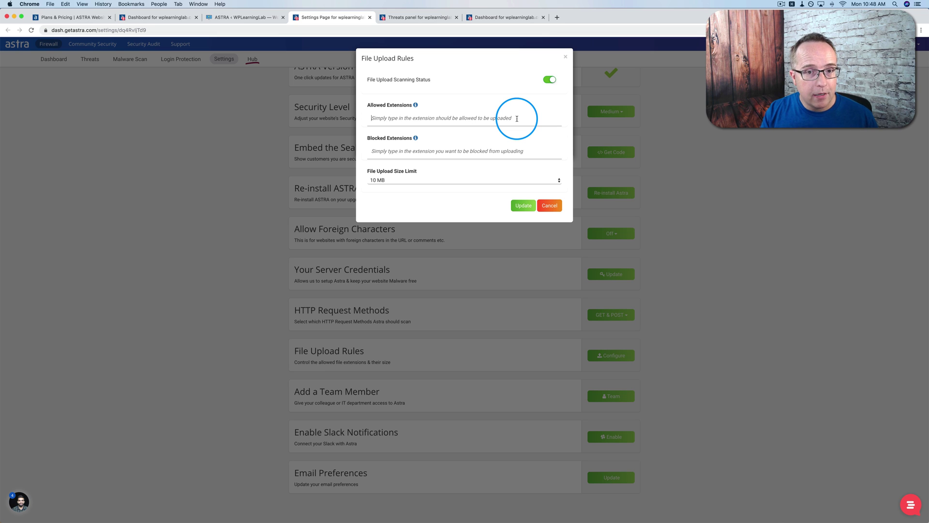
{"action": "left_click", "coordinate": [415, 106]}
{"action": "scroll", "coordinate": [213, 221], "scroll_direction": "down", "scroll_amount": 3}
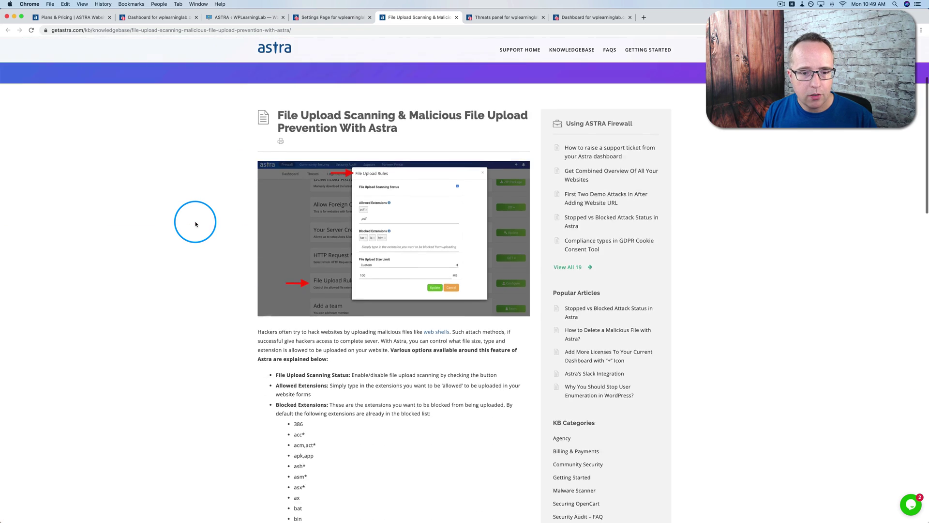
{"action": "scroll", "coordinate": [196, 224], "scroll_direction": "down", "scroll_amount": 4}
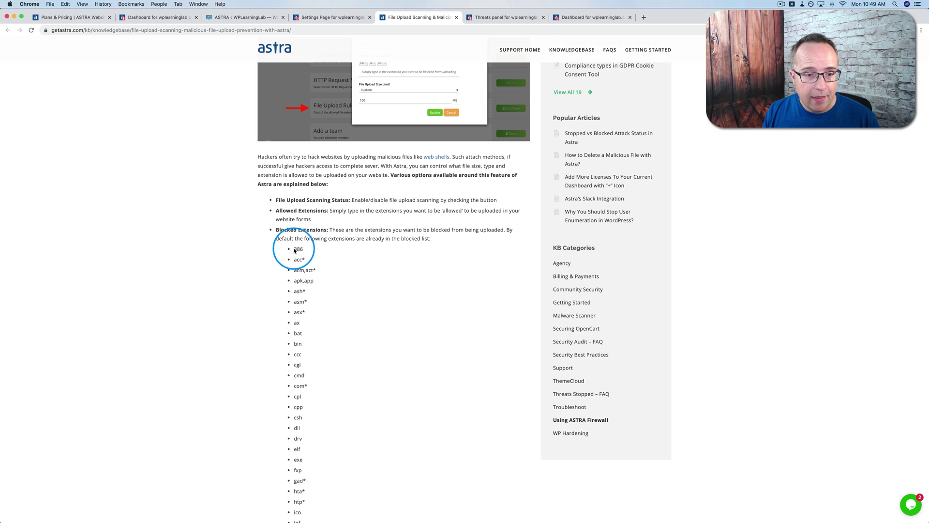
{"action": "left_click_drag", "start_coordinate": [292, 248], "coordinate": [332, 331]}
{"action": "scroll", "coordinate": [321, 294], "scroll_direction": "down", "scroll_amount": 4}
{"action": "scroll", "coordinate": [322, 295], "scroll_direction": "down", "scroll_amount": 15}
{"action": "scroll", "coordinate": [321, 294], "scroll_direction": "down", "scroll_amount": 8}
{"action": "scroll", "coordinate": [332, 331], "scroll_direction": "up", "scroll_amount": 20}
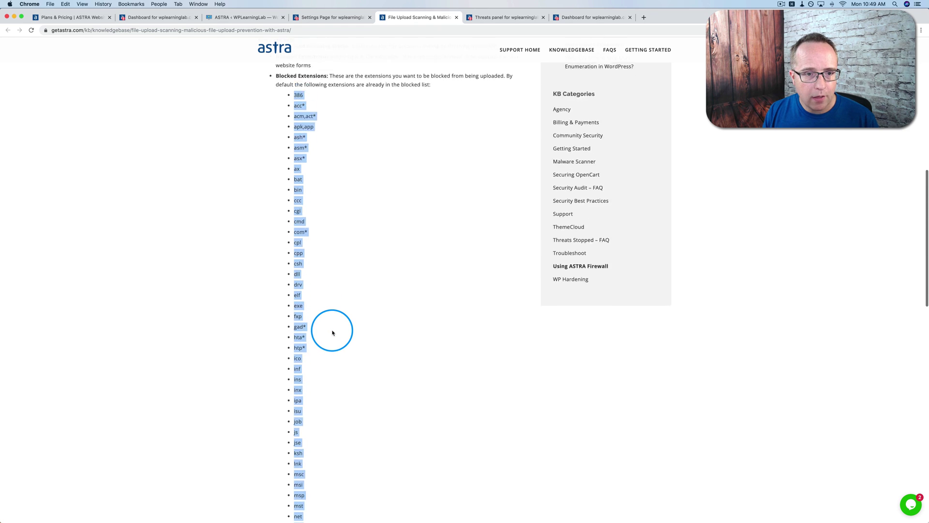
{"action": "scroll", "coordinate": [332, 331], "scroll_direction": "up", "scroll_amount": 3}
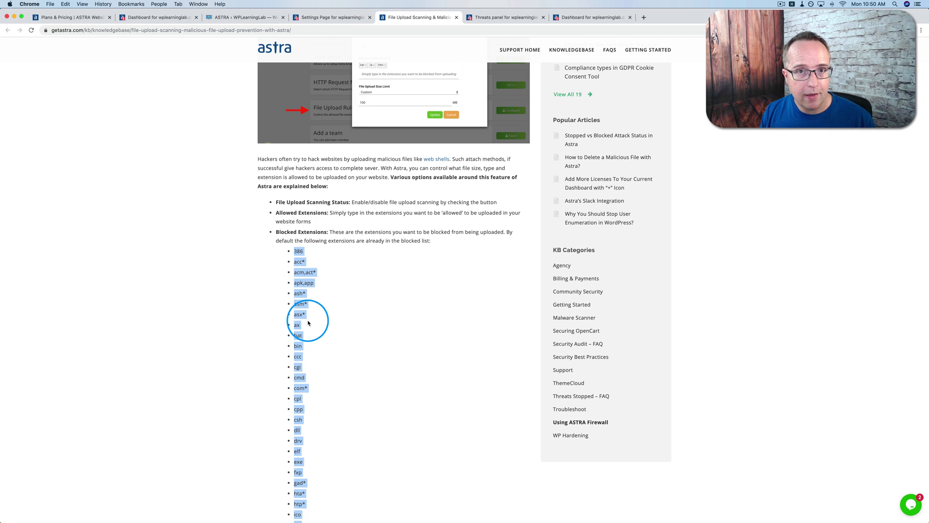
Add jpg, png, gif, pdf and svg to the Allowed Extensions in the site's File Upload Rules
{"action": "left_click", "coordinate": [331, 17]}
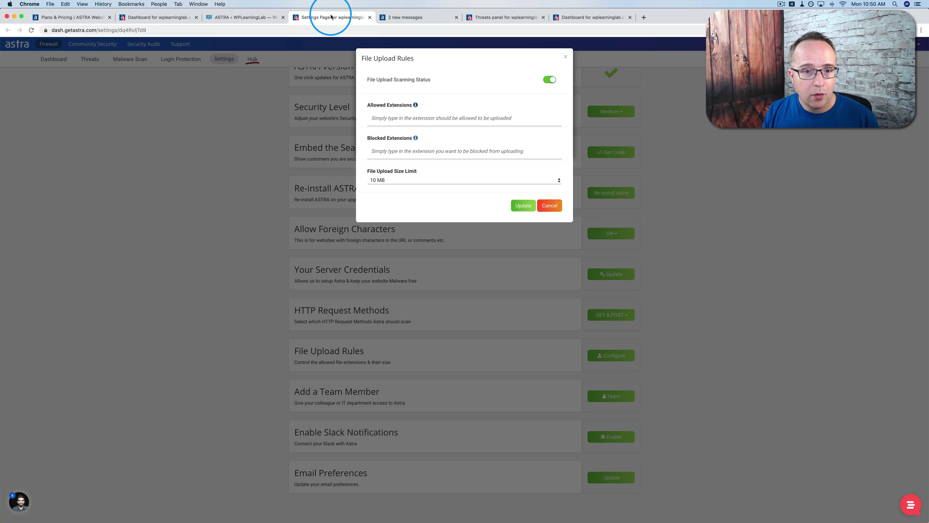
{"action": "left_click", "coordinate": [398, 117]}
{"action": "type", "text": "jpg"}
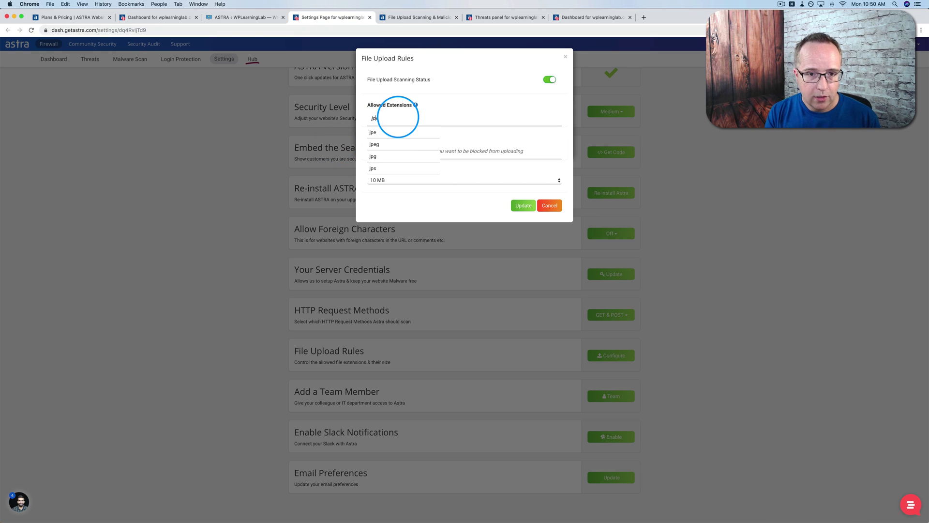
{"action": "key", "text": "Return"}
{"action": "type", "text": "png"}
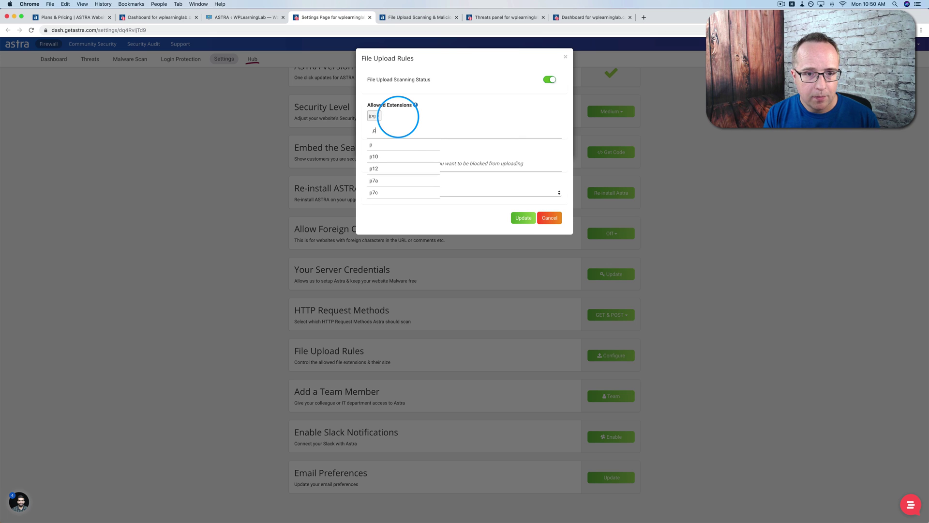
{"action": "key", "text": "Return"}
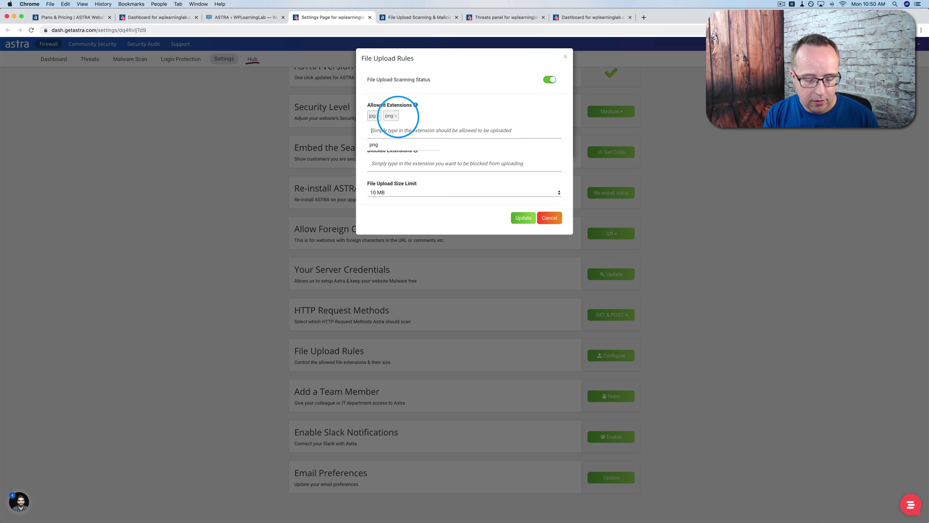
{"action": "type", "text": "gif"}
{"action": "key", "text": "Return"}
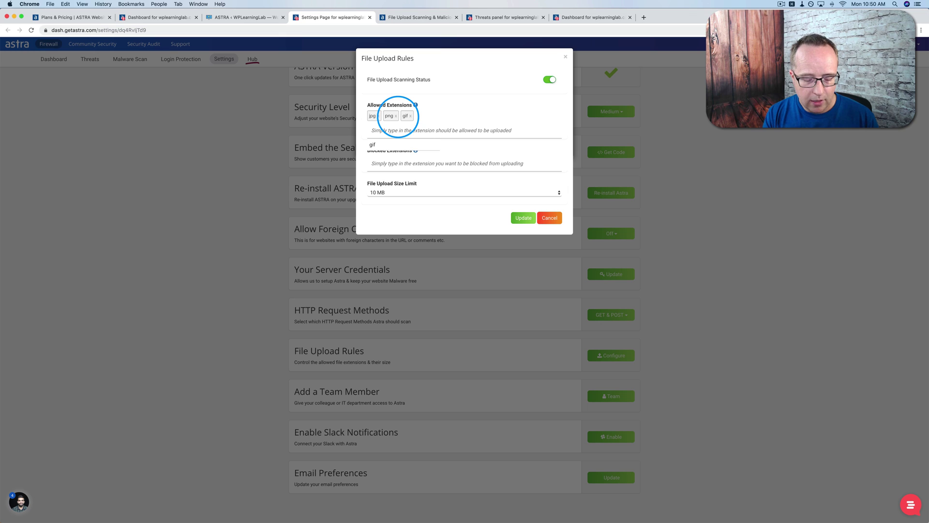
{"action": "type", "text": "pdf"}
{"action": "key", "text": "Return"}
{"action": "type", "text": "svg"}
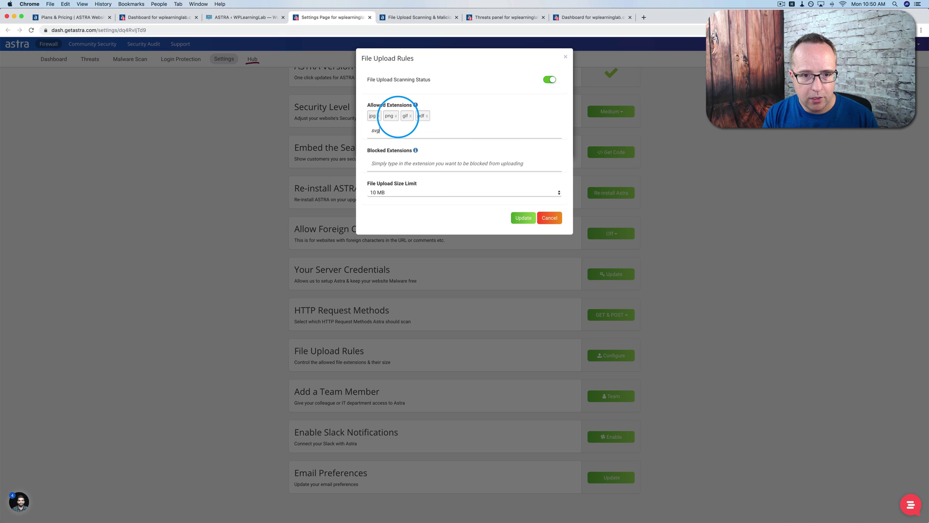
{"action": "key", "text": "Return"}
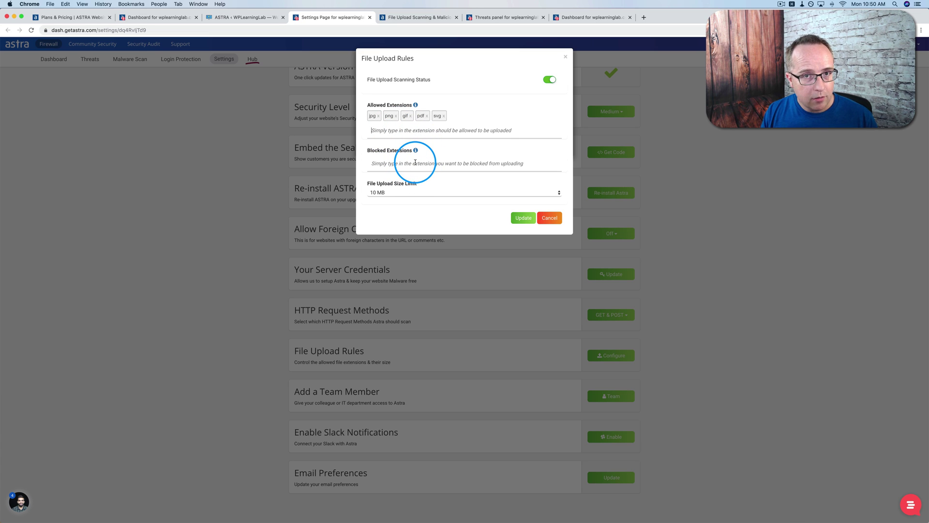
{"action": "type", "text": "svg"}
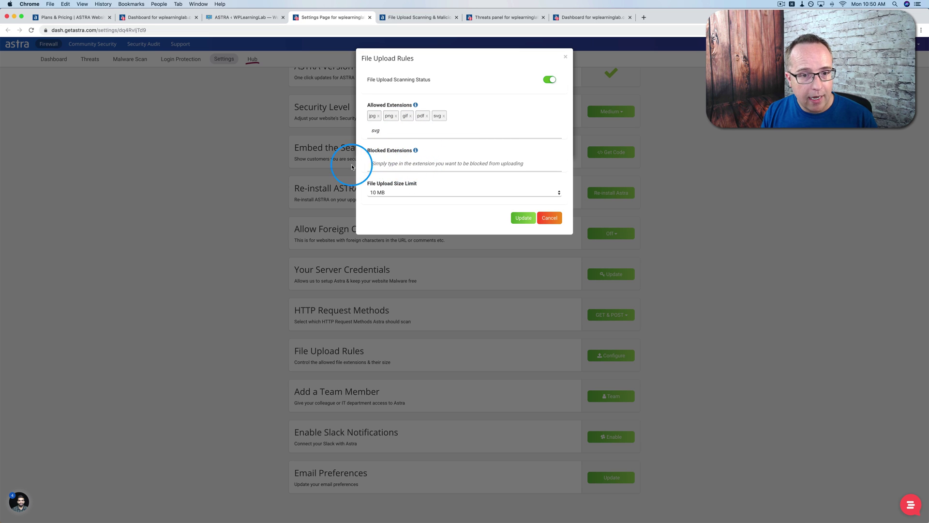
Recheck the default blocked extensions in the help article and set the File Upload Size Limit to 10 MB
{"action": "left_click", "coordinate": [401, 18]}
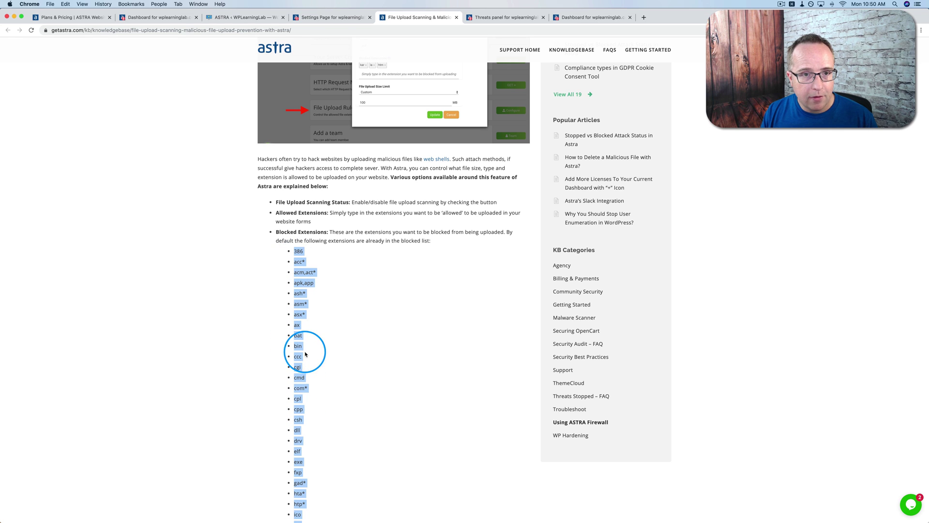
{"action": "left_click", "coordinate": [333, 17]}
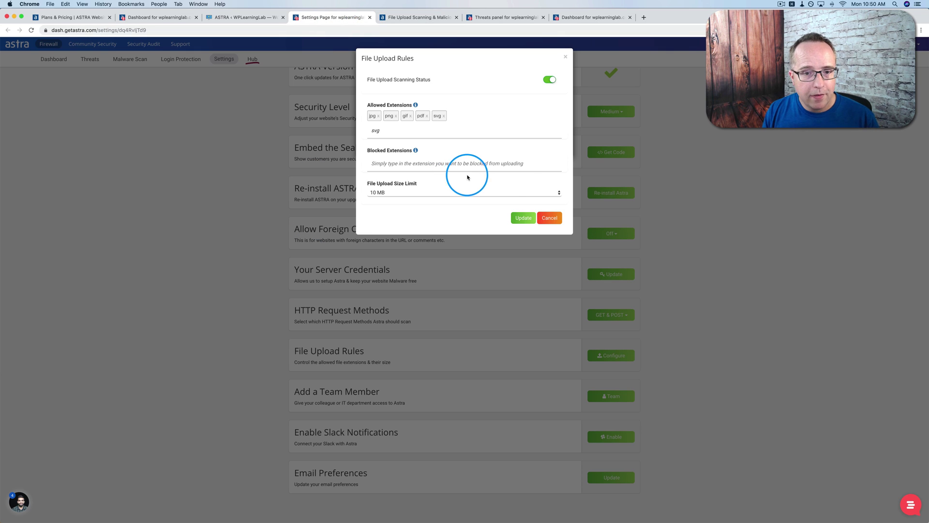
{"action": "left_click", "coordinate": [554, 193]}
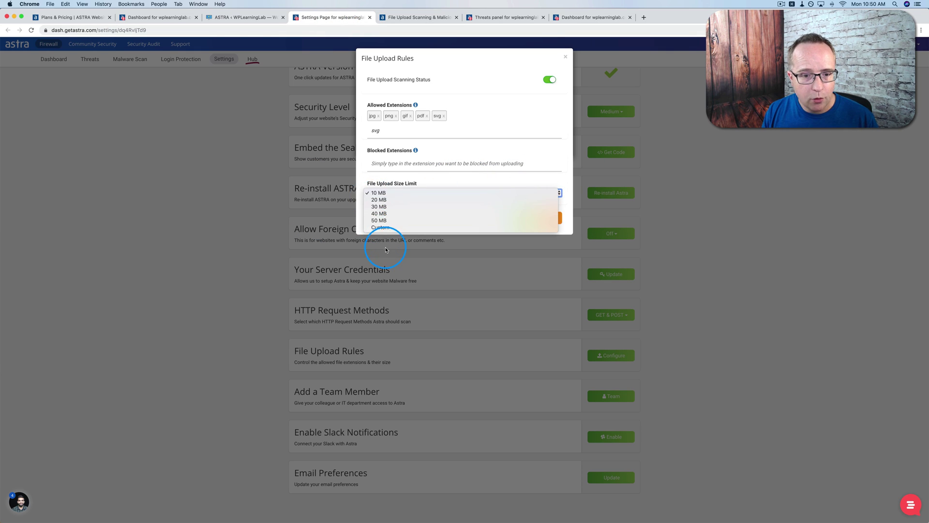
{"action": "left_click", "coordinate": [380, 193]}
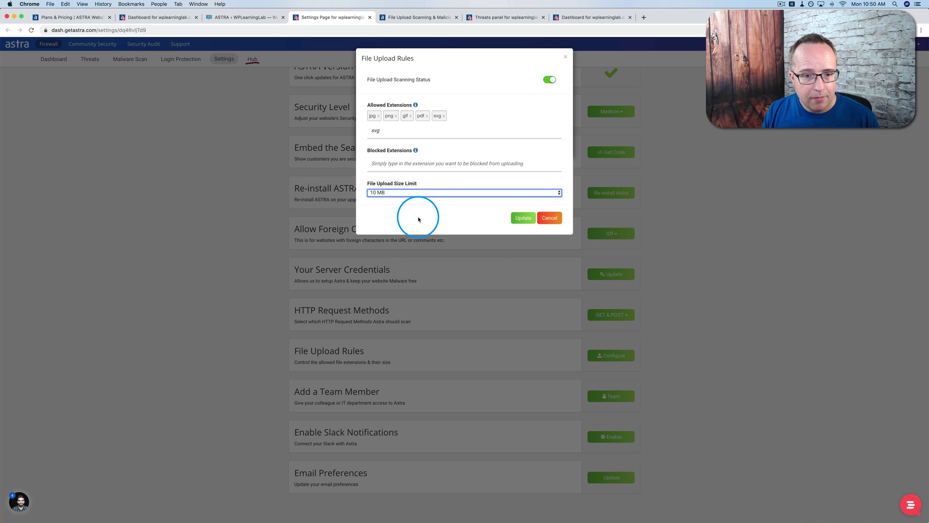
{"action": "left_click", "coordinate": [419, 219]}
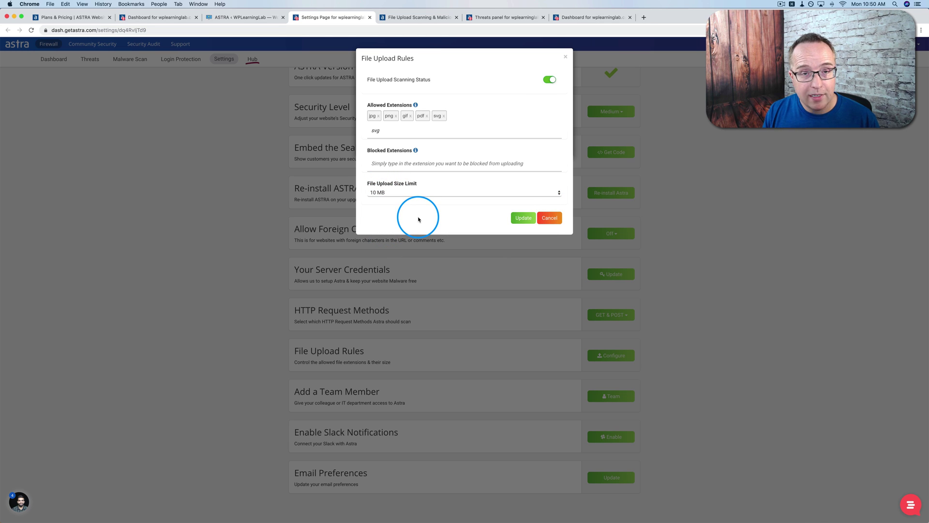
Review the File Upload Size Limit choices and save the File Upload Rules with the limit at 10 MB
{"action": "left_click", "coordinate": [557, 193]}
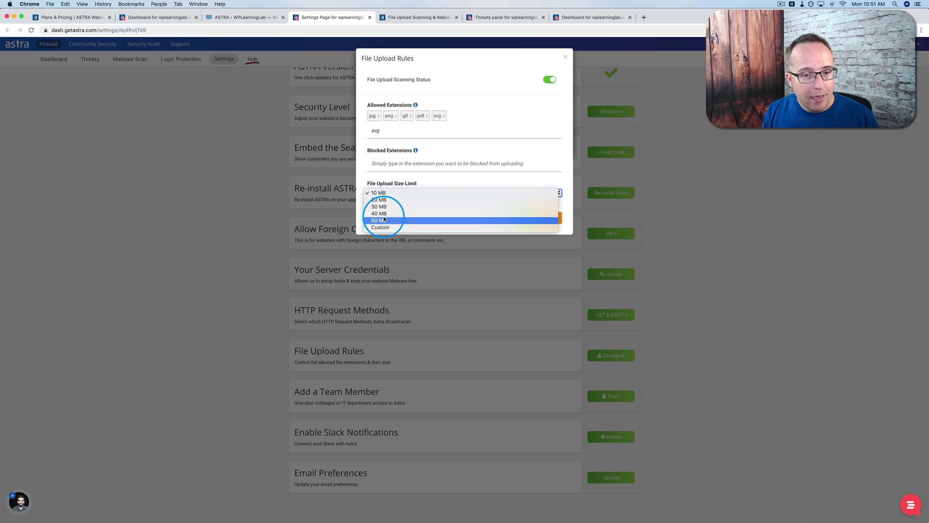
{"action": "left_click", "coordinate": [471, 179]}
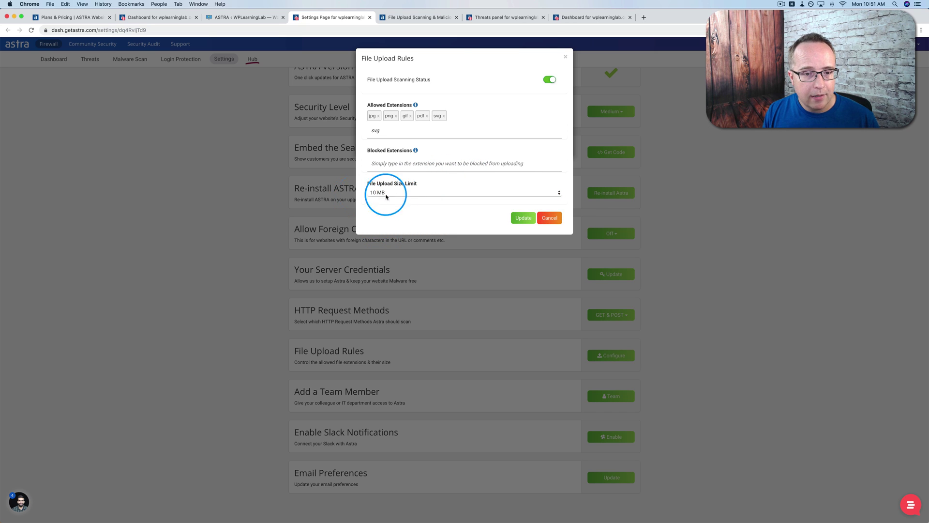
{"action": "left_click", "coordinate": [524, 219]}
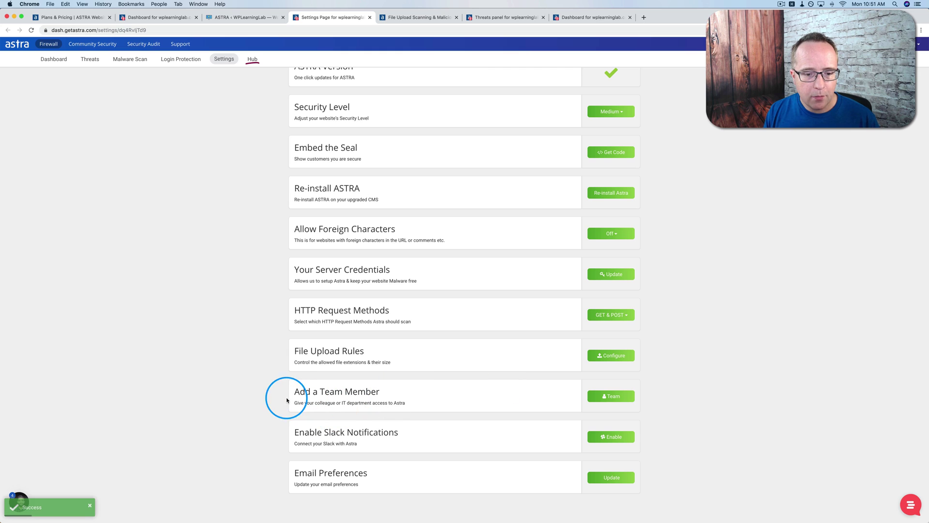
Examine the fields for adding a team member to Astra, and close the form without adding anyone
{"action": "left_click", "coordinate": [593, 396]}
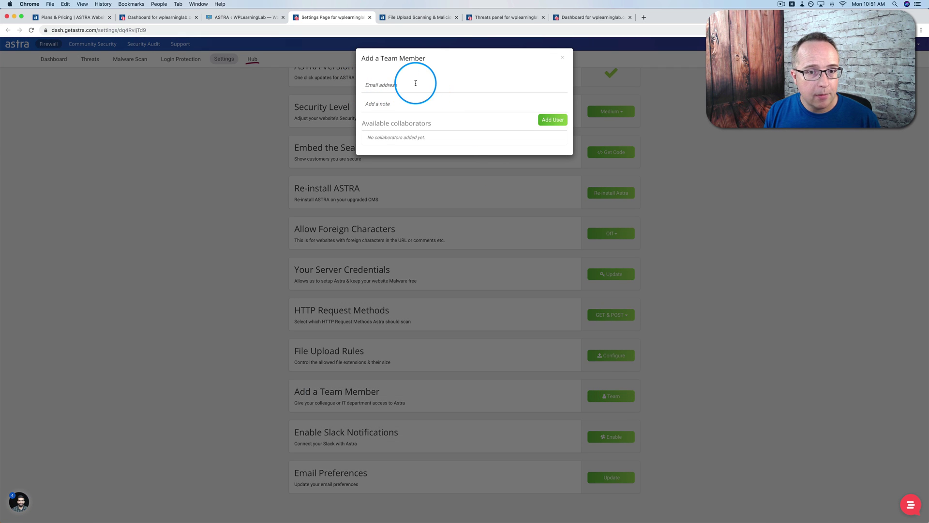
{"action": "left_click", "coordinate": [400, 105]}
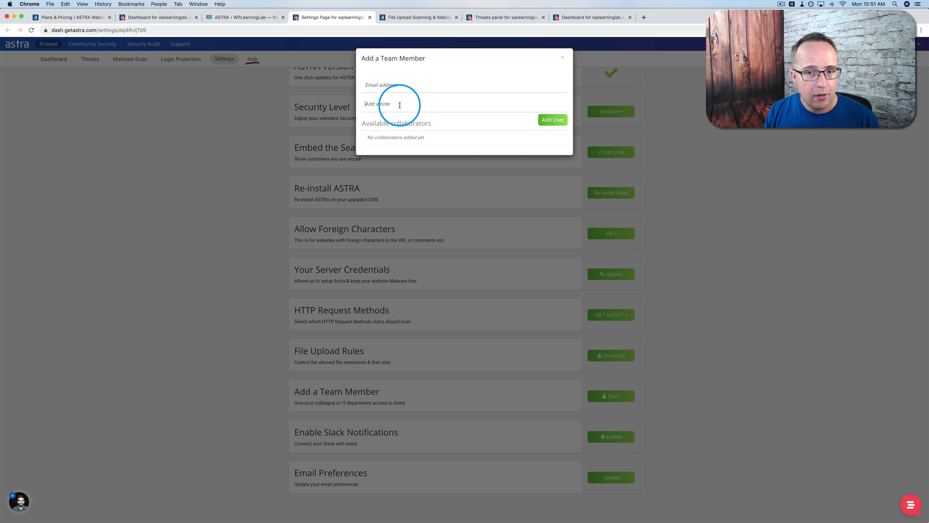
{"action": "left_click", "coordinate": [563, 59]}
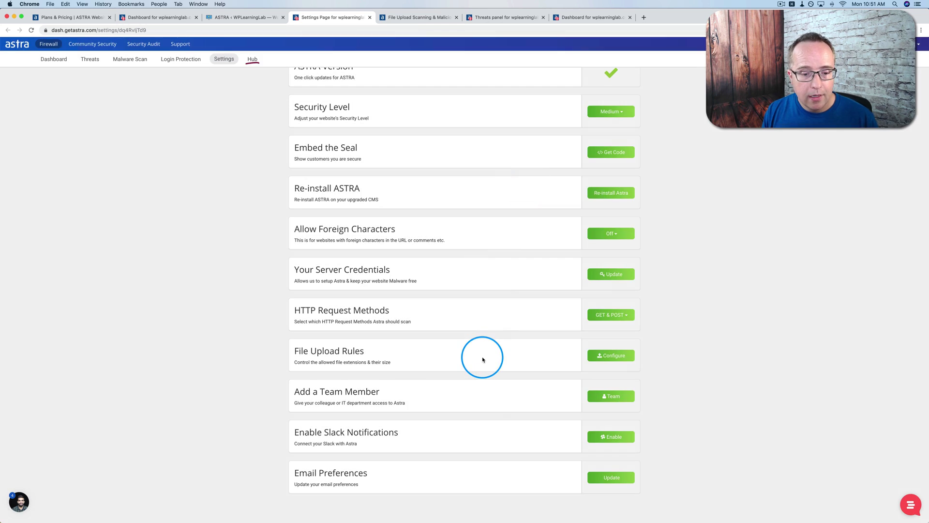
Review Astra's Slack notification options and open the Slack workspace sign-in page, closing it without signing in
{"action": "left_click", "coordinate": [607, 434]}
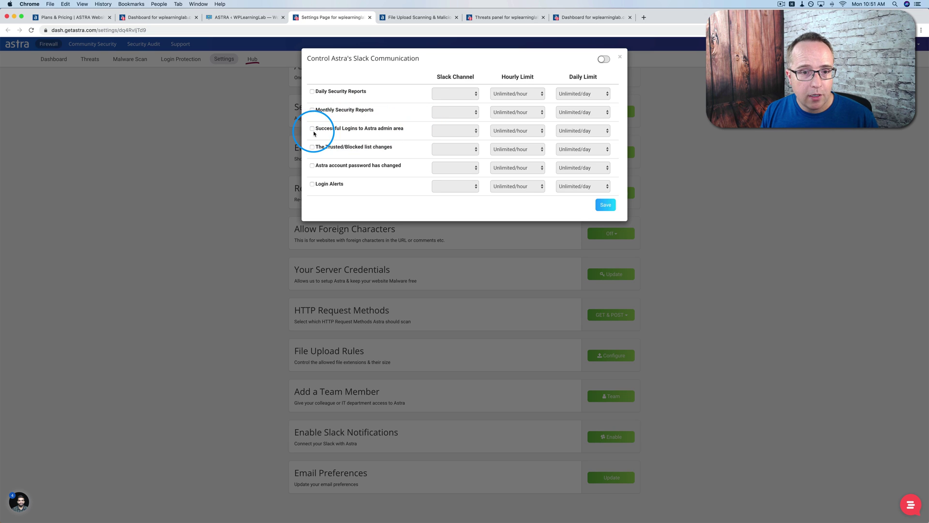
{"action": "left_click_drag", "start_coordinate": [393, 147], "coordinate": [316, 148]}
{"action": "left_click_drag", "start_coordinate": [402, 165], "coordinate": [325, 184]}
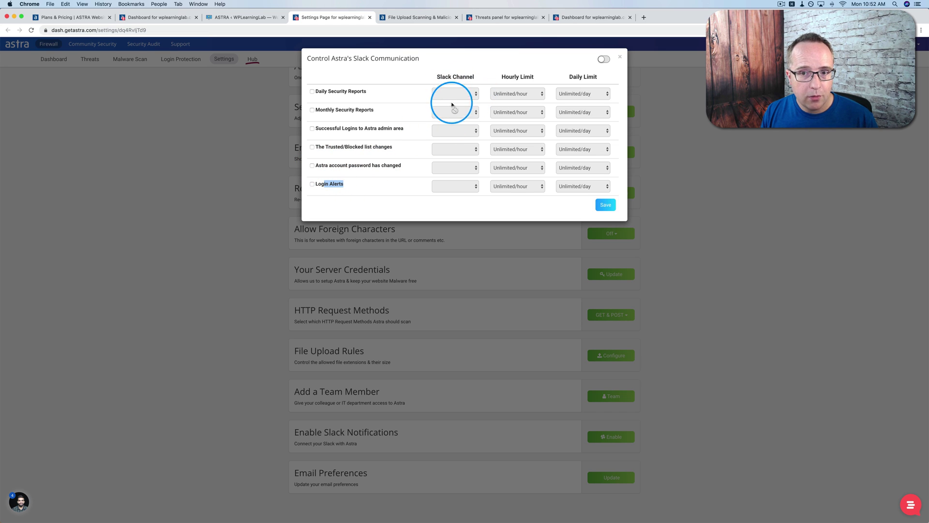
{"action": "left_click", "coordinate": [458, 77]}
{"action": "left_click", "coordinate": [604, 60]}
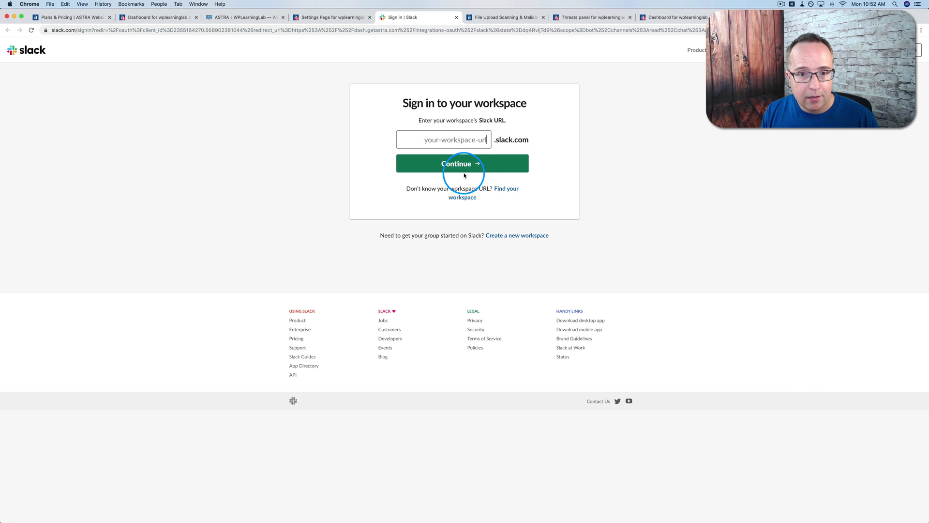
{"action": "left_click", "coordinate": [455, 18]}
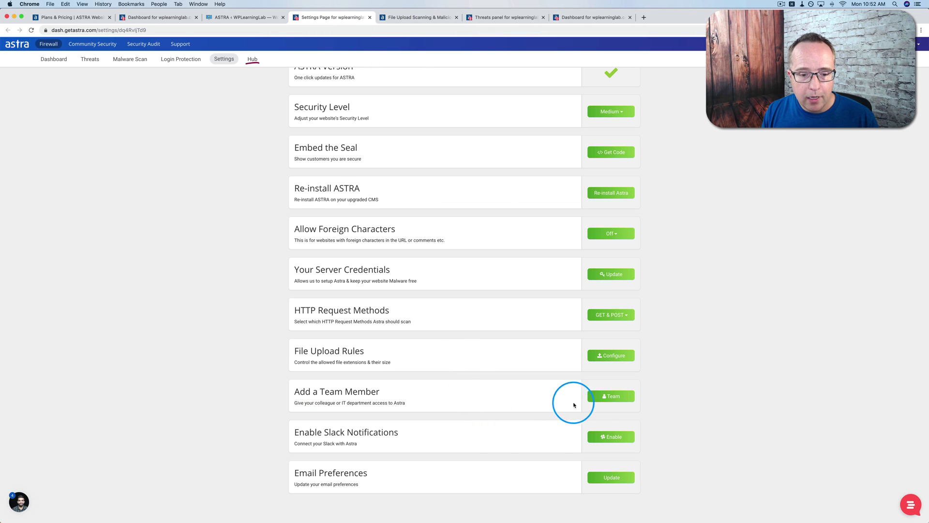
Try selecting daily security reports, monthly security reports and successful Astra logins for Slack notifications, and close the settings without saving
{"action": "left_click", "coordinate": [605, 437]}
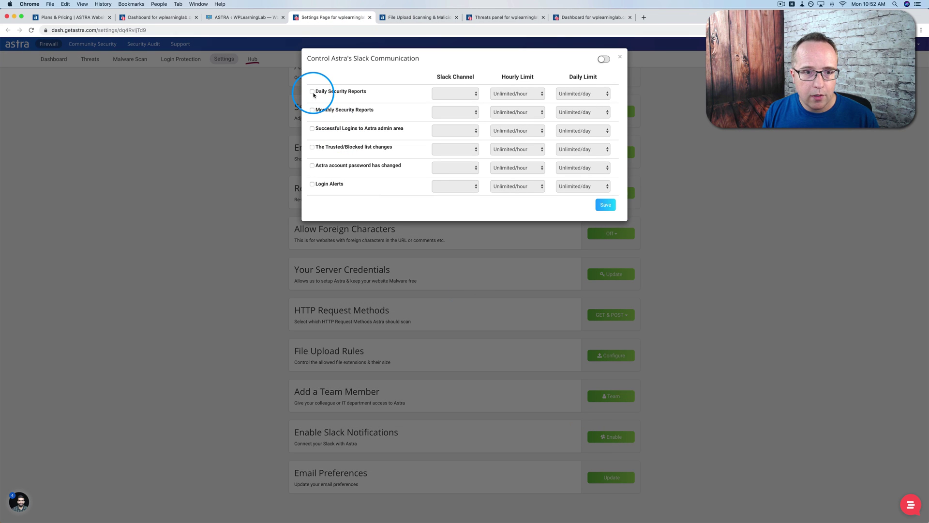
{"action": "left_click", "coordinate": [313, 128]}
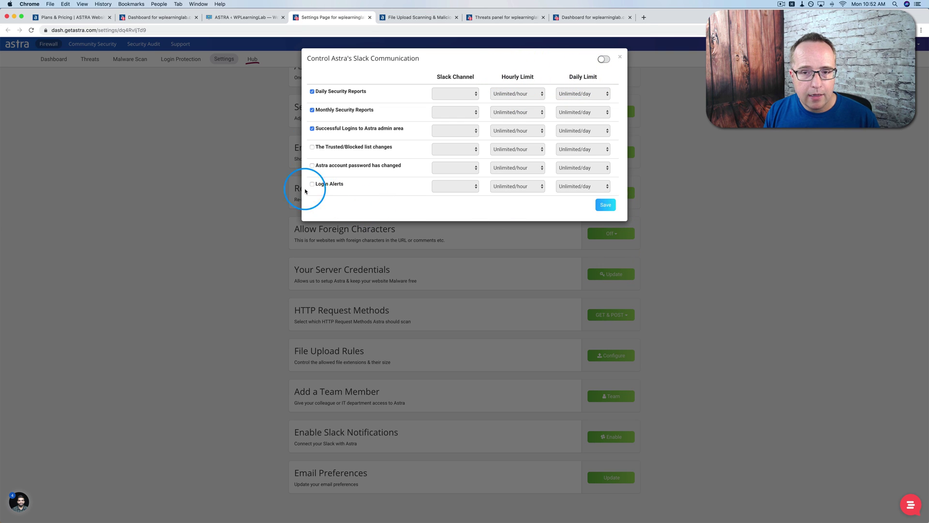
{"action": "left_click", "coordinate": [621, 57]}
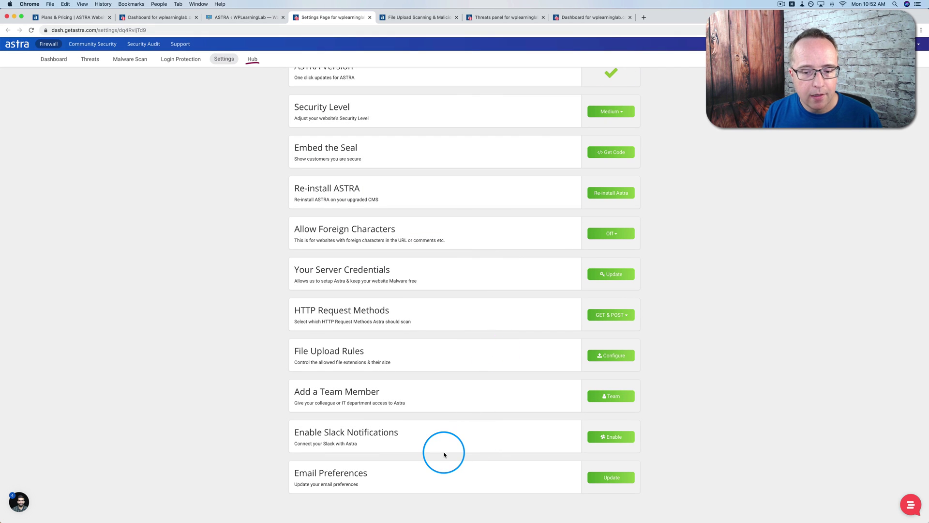
Review the daily report, hourly login summary and monthly summary options in the site's Email Preferences
{"action": "left_click", "coordinate": [620, 477]}
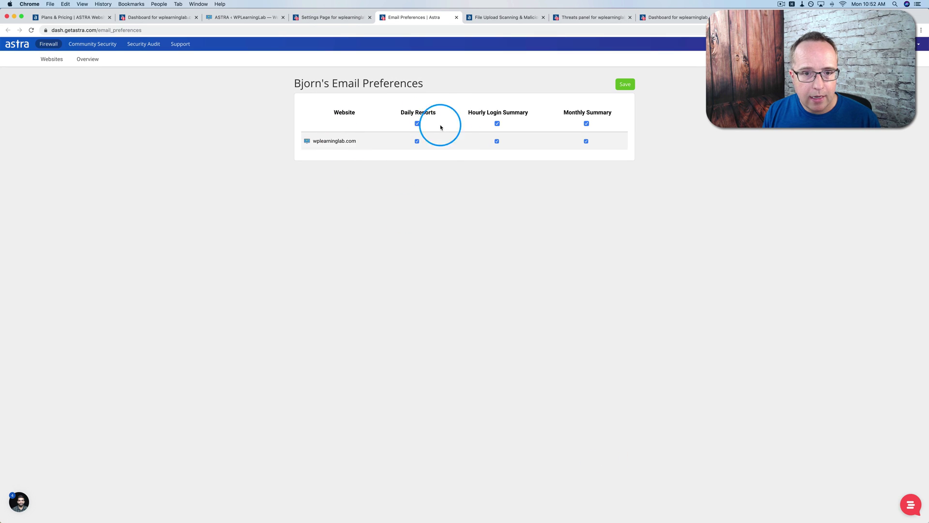
{"action": "left_click_drag", "start_coordinate": [472, 114], "coordinate": [626, 111]}
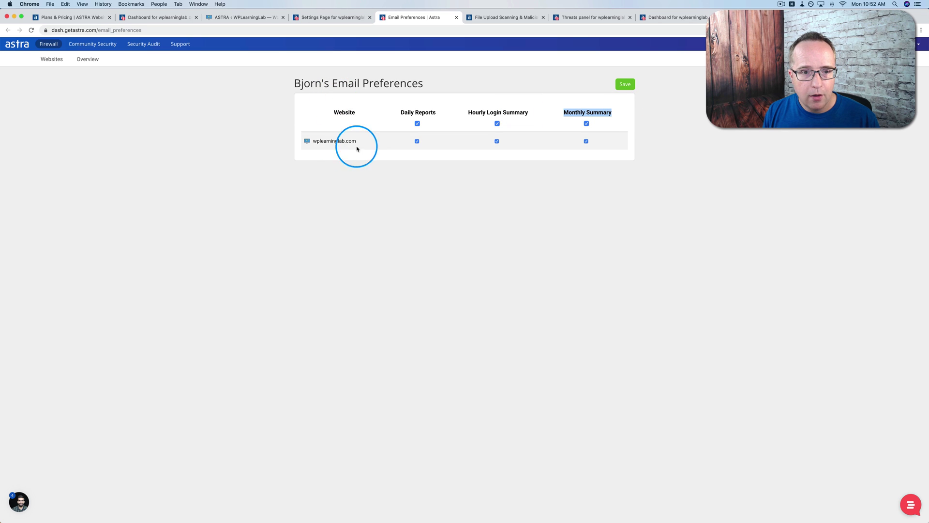
{"action": "left_click", "coordinate": [456, 19]}
View the site's Login Protection log, and open it as well from Activity on the WordPress ASTRA plugin page
{"action": "scroll", "coordinate": [670, 242], "scroll_direction": "up", "scroll_amount": 5}
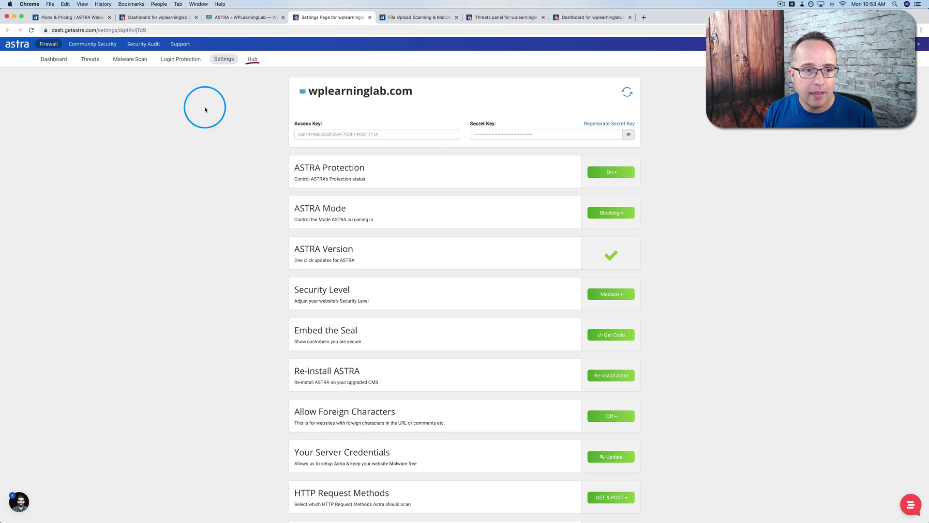
{"action": "left_click", "coordinate": [177, 62]}
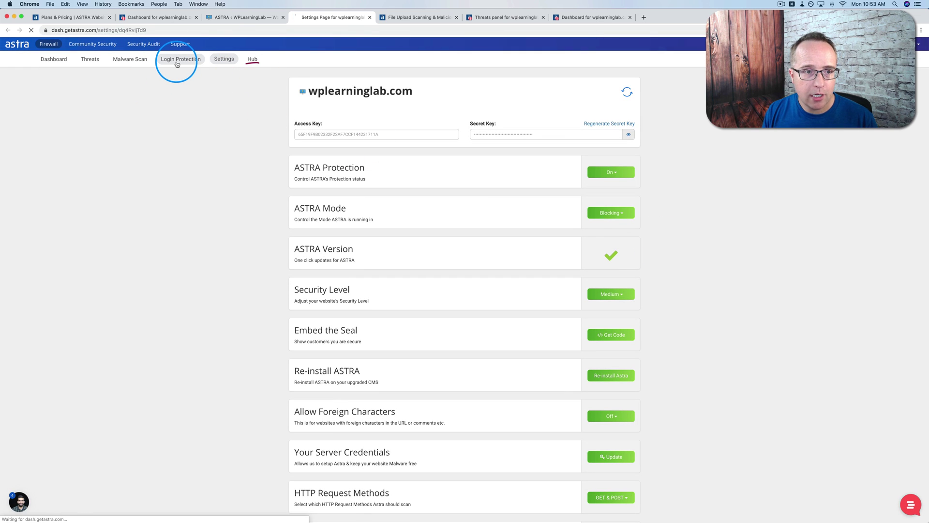
{"action": "left_click", "coordinate": [246, 20]}
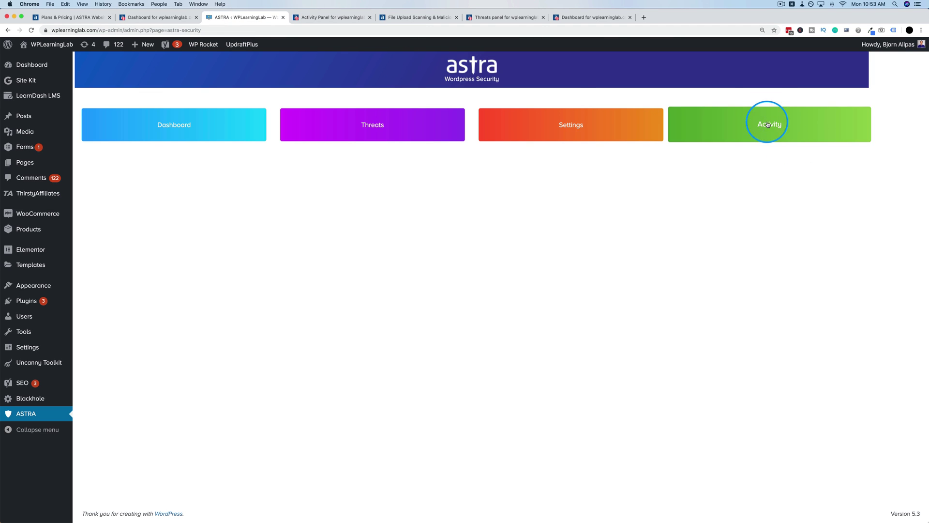
{"action": "left_click", "coordinate": [754, 138]}
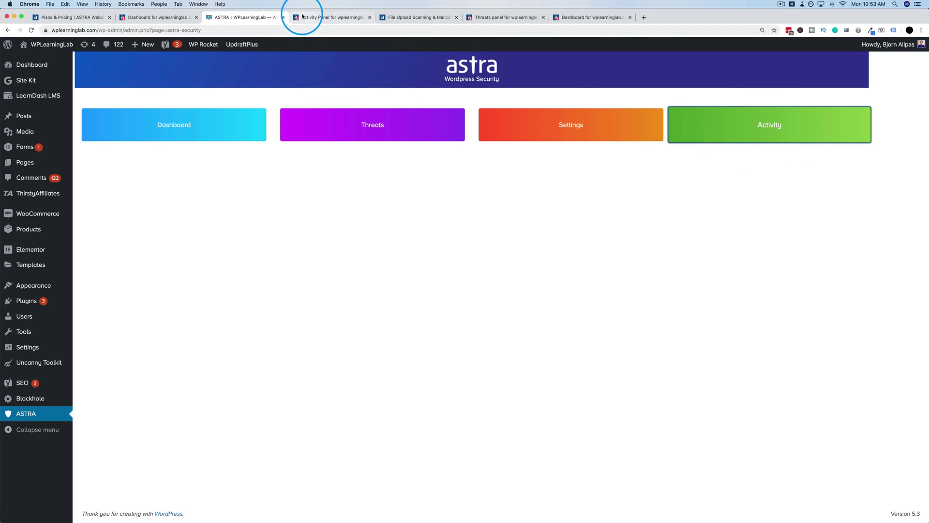
{"action": "left_click", "coordinate": [360, 18]}
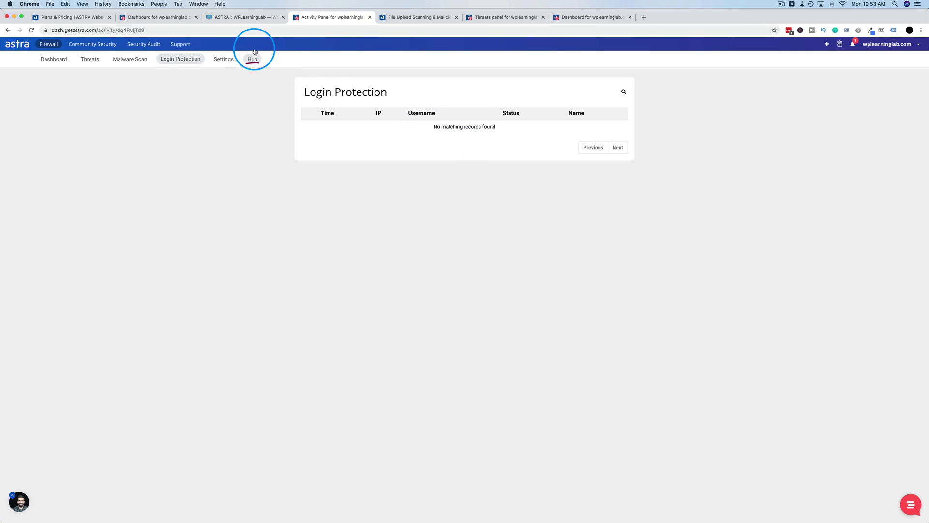
Log out of the WordPress admin and log back in with the saved credentials to generate a login record
{"action": "left_click", "coordinate": [240, 17]}
{"action": "mouse_move", "coordinate": [902, 52]}
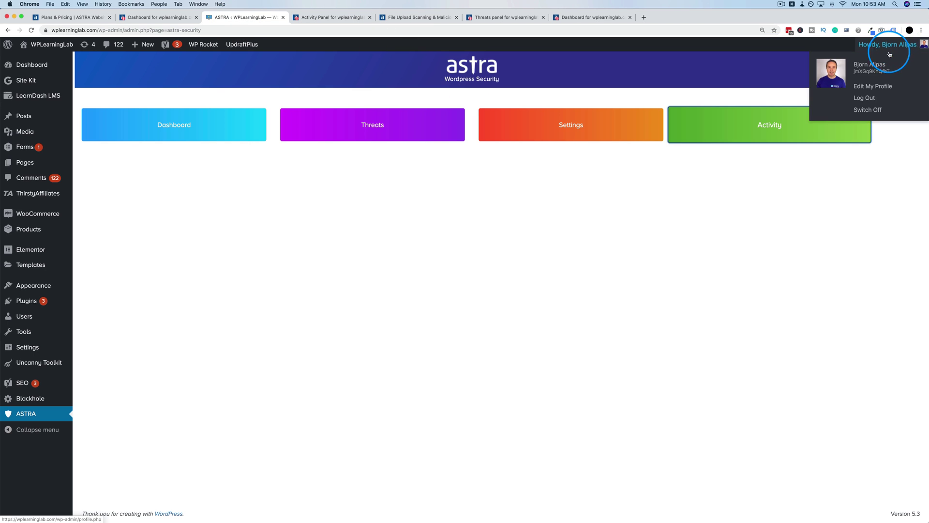
{"action": "left_click", "coordinate": [867, 100]}
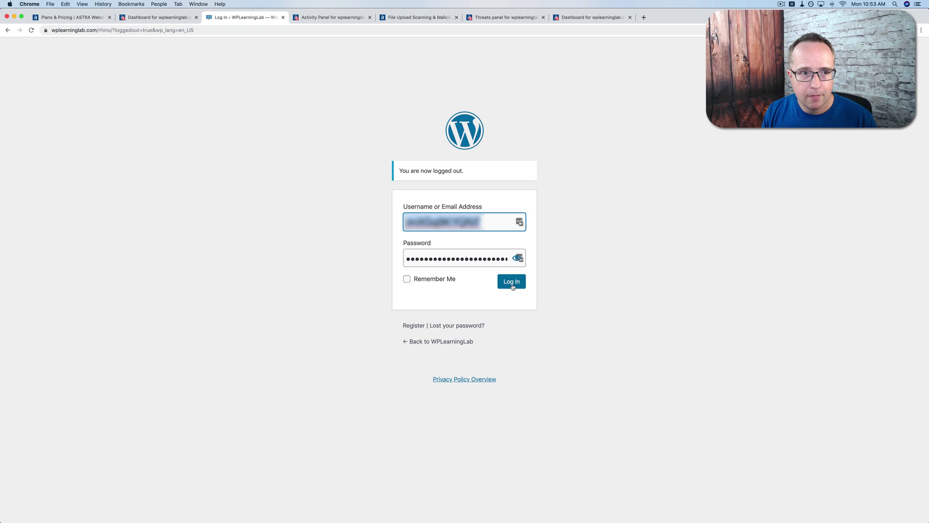
{"action": "left_click", "coordinate": [512, 287]}
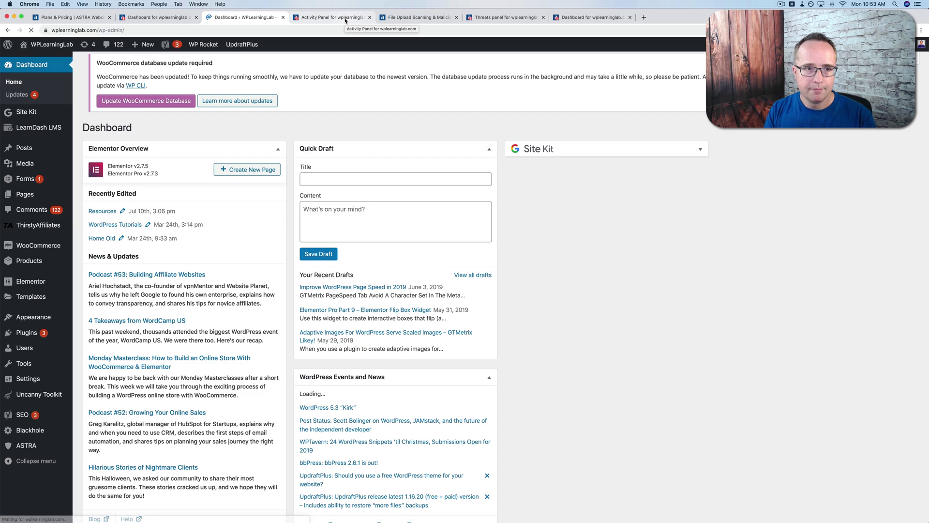
Reload the Login Protection log and trust the IP address in the details of the latest successful login
{"action": "left_click", "coordinate": [346, 19]}
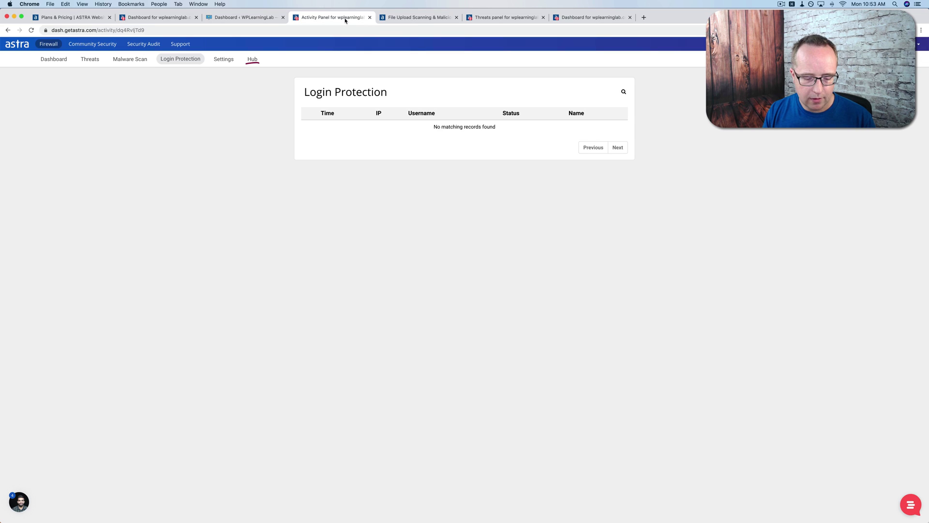
{"action": "key", "text": "super+r"}
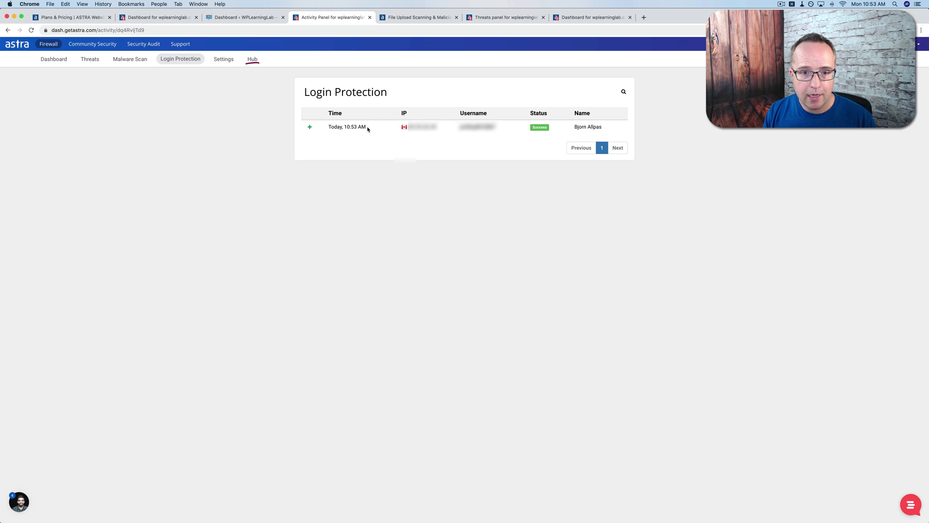
{"action": "left_click_drag", "start_coordinate": [423, 128], "coordinate": [410, 128]}
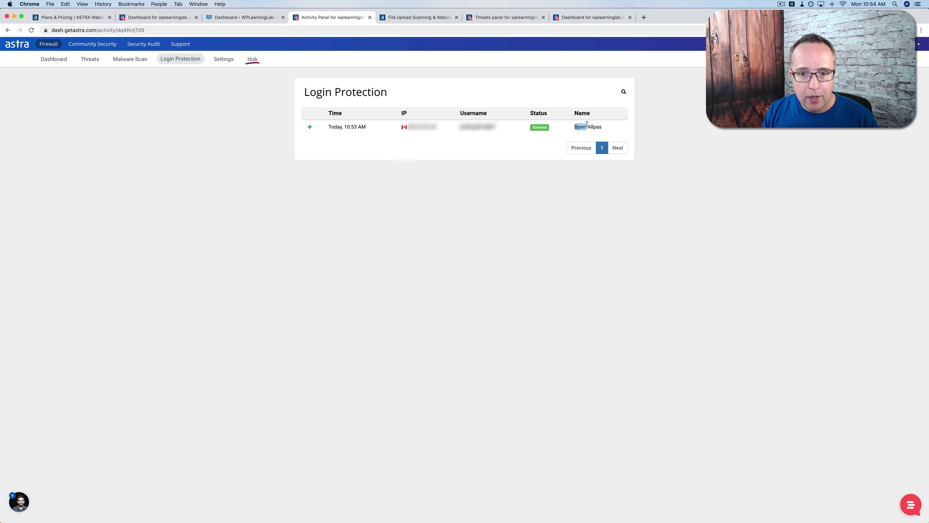
{"action": "left_click", "coordinate": [310, 128]}
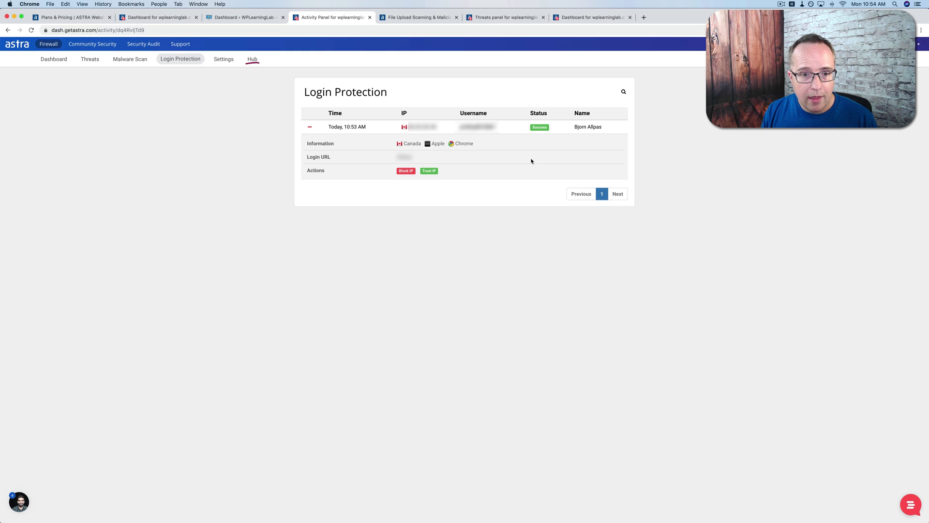
{"action": "left_click", "coordinate": [428, 172]}
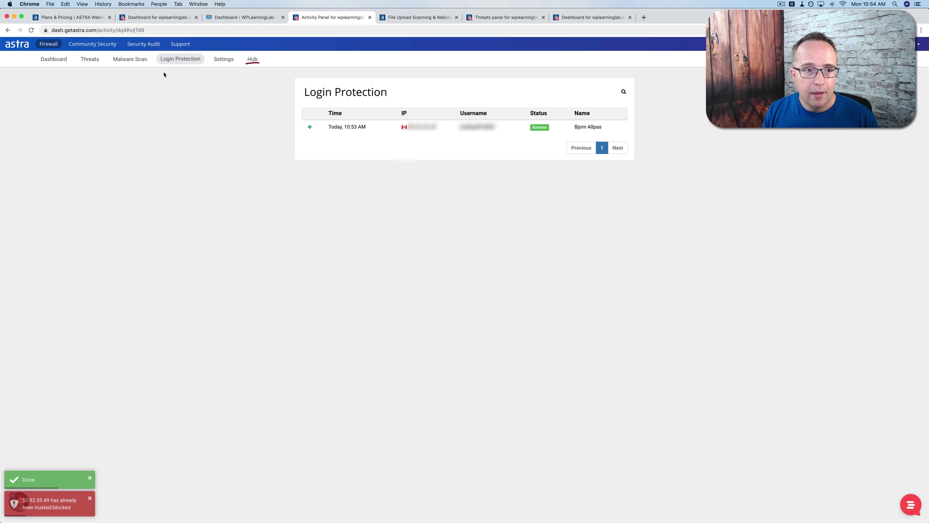
Close the spare browser tabs for Login Protection, the file upload help article, Threats and the duplicate Dashboard
{"action": "key", "text": "super+w"}
{"action": "left_click", "coordinate": [348, 18]}
{"action": "left_click", "coordinate": [370, 17]}
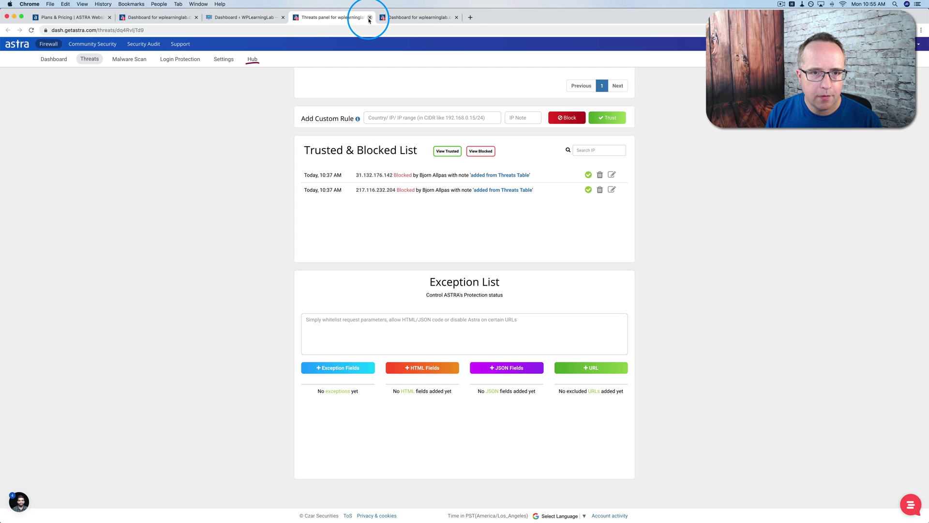
{"action": "left_click", "coordinate": [371, 17]}
{"action": "left_click", "coordinate": [372, 17]}
Start a new malware scan of the site from Astra's Malware Scan page
{"action": "left_click", "coordinate": [178, 18]}
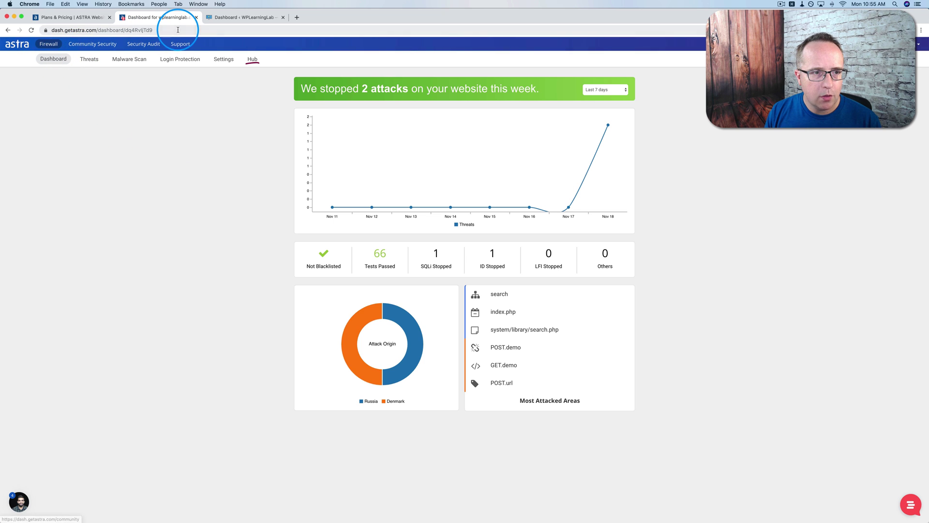
{"action": "left_click", "coordinate": [125, 60]}
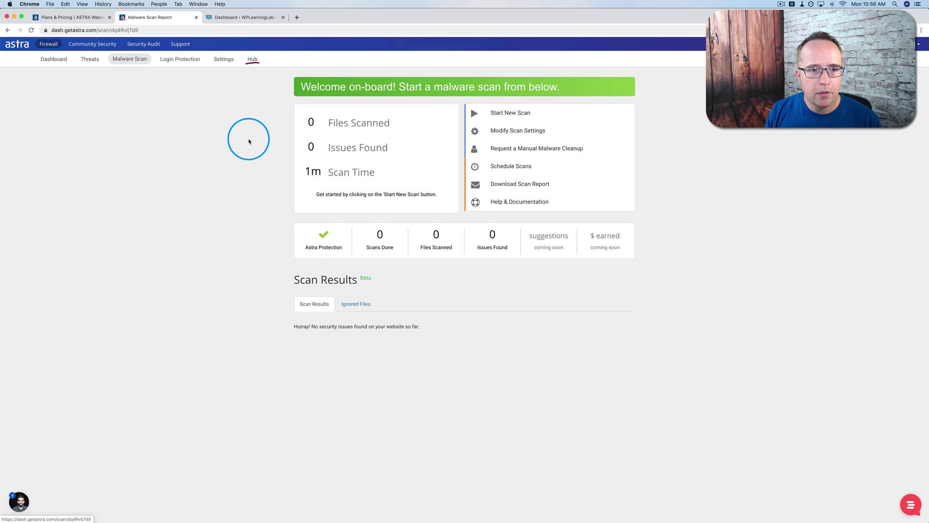
{"action": "left_click", "coordinate": [515, 115]}
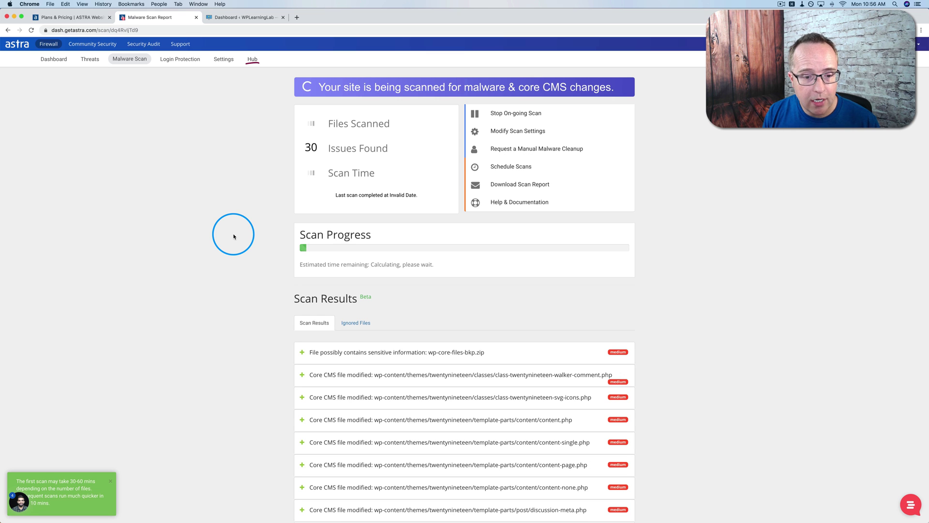
Examine the scan progress and the details of the flagged class-twentynineteen-svg-icons.php file in the scan results
{"action": "scroll", "coordinate": [297, 305], "scroll_direction": "down", "scroll_amount": 5}
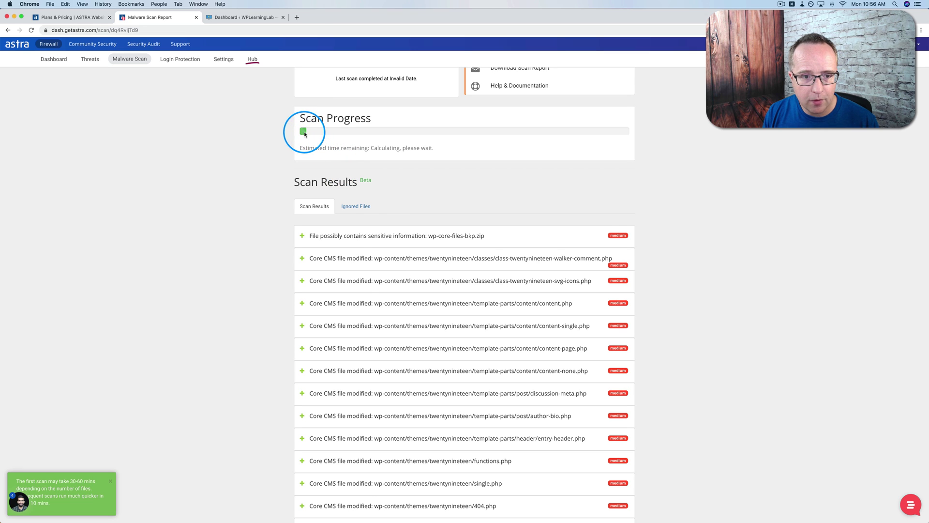
{"action": "scroll", "coordinate": [359, 276], "scroll_direction": "down", "scroll_amount": 1}
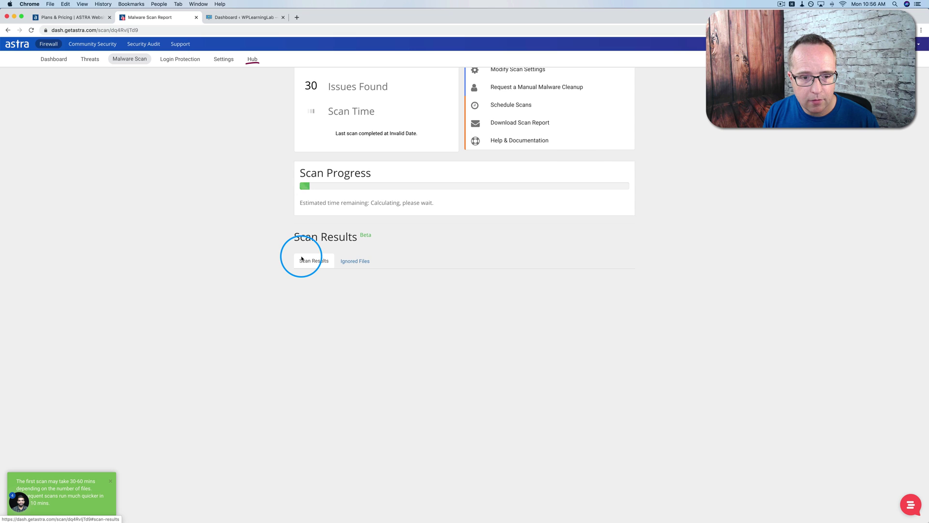
{"action": "left_click", "coordinate": [302, 256]}
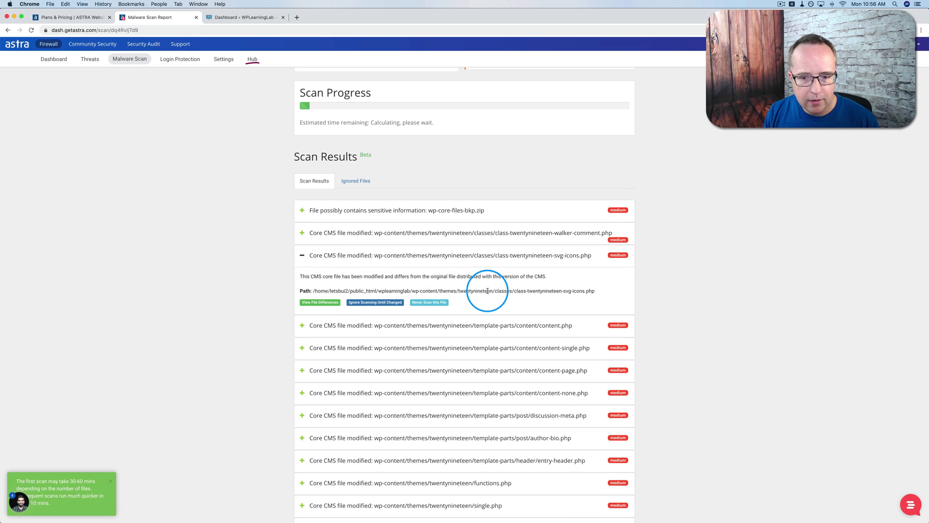
Examine the file differences between the original and the server's version of the flagged class-twentynineteen-svg-icons.php in the scan results
{"action": "left_click_drag", "start_coordinate": [595, 291], "coordinate": [532, 290]}
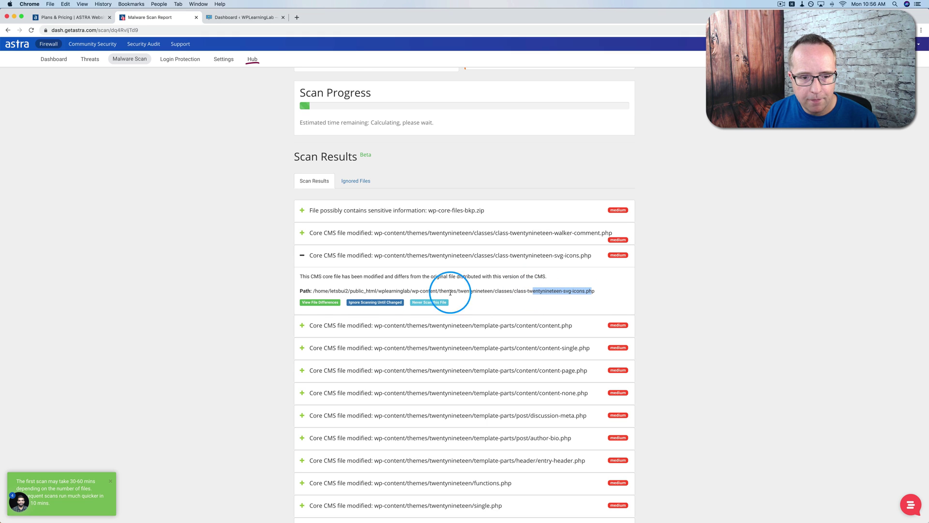
{"action": "left_click", "coordinate": [320, 303]}
{"action": "scroll", "coordinate": [268, 322], "scroll_direction": "down", "scroll_amount": 3}
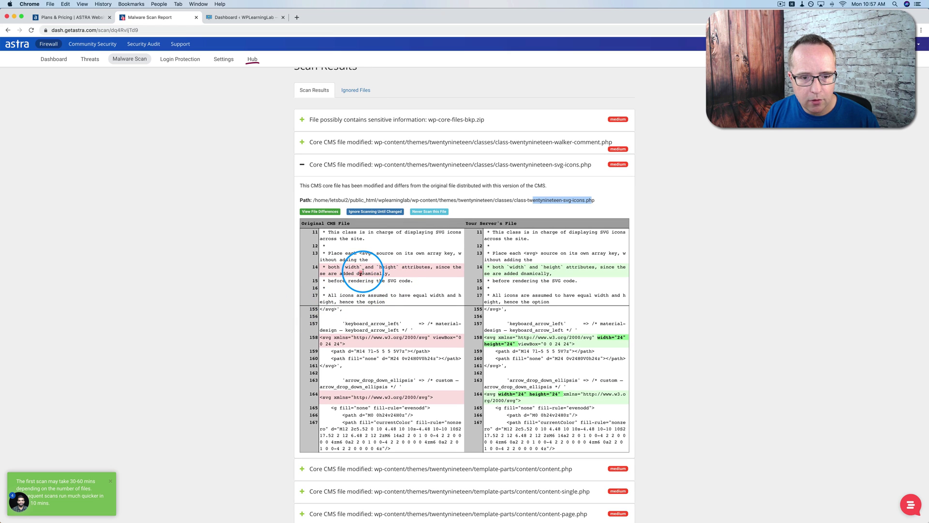
{"action": "left_click", "coordinate": [361, 272]}
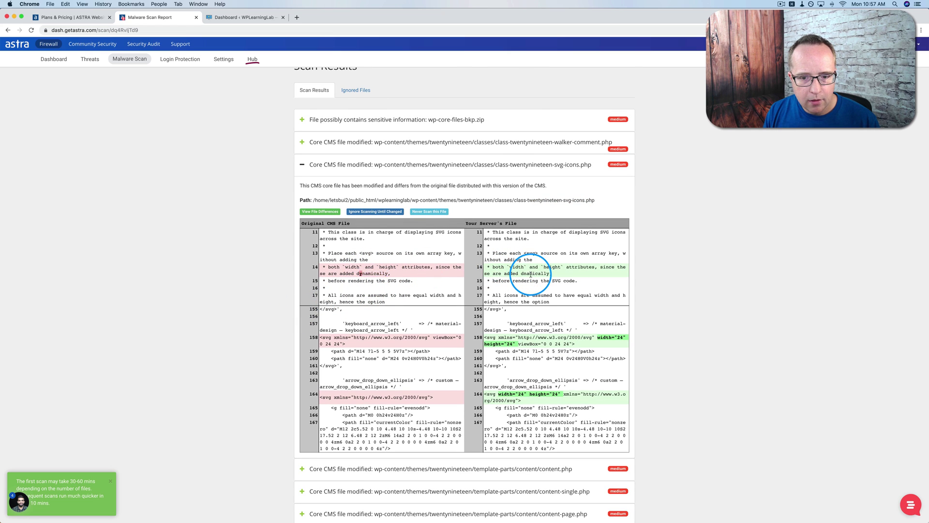
{"action": "scroll", "coordinate": [435, 261], "scroll_direction": "down", "scroll_amount": 4}
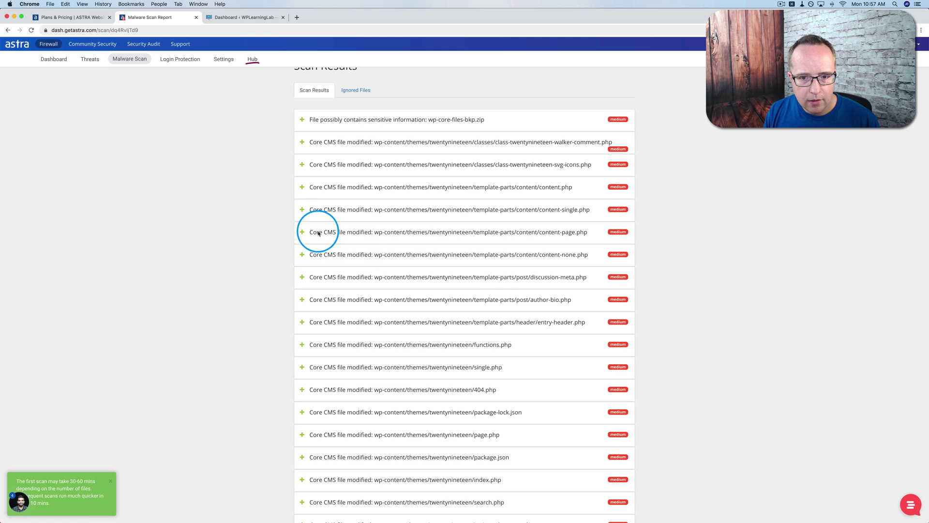
{"action": "left_click", "coordinate": [303, 166]}
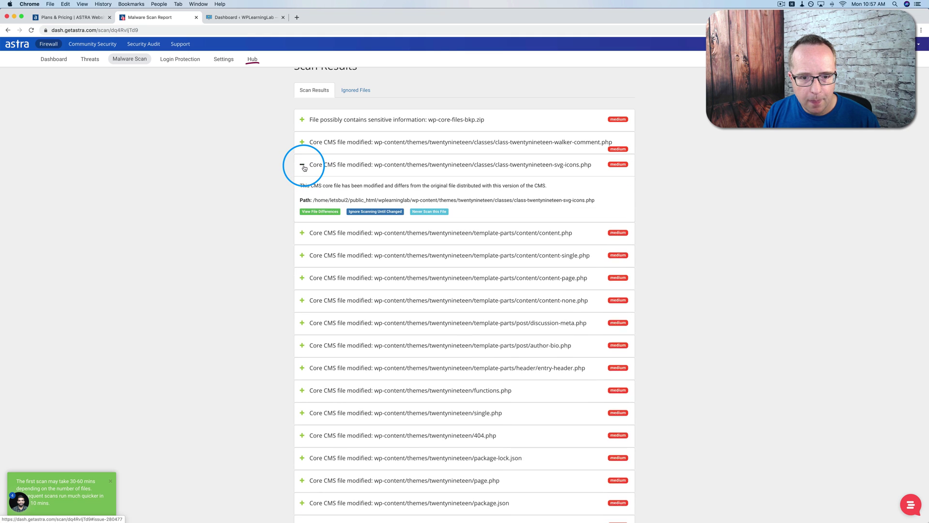
{"action": "left_click", "coordinate": [319, 211]}
{"action": "scroll", "coordinate": [382, 267], "scroll_direction": "down", "scroll_amount": 1}
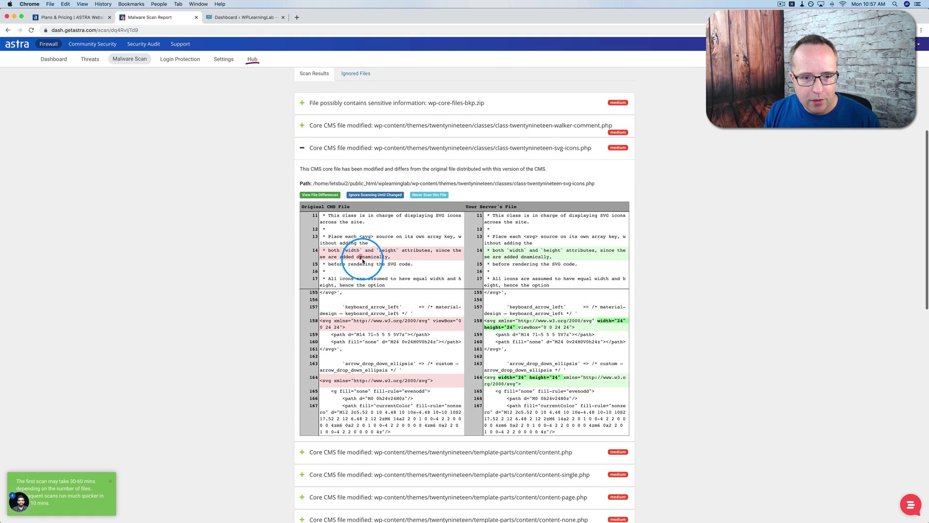
{"action": "double_click", "coordinate": [372, 256]}
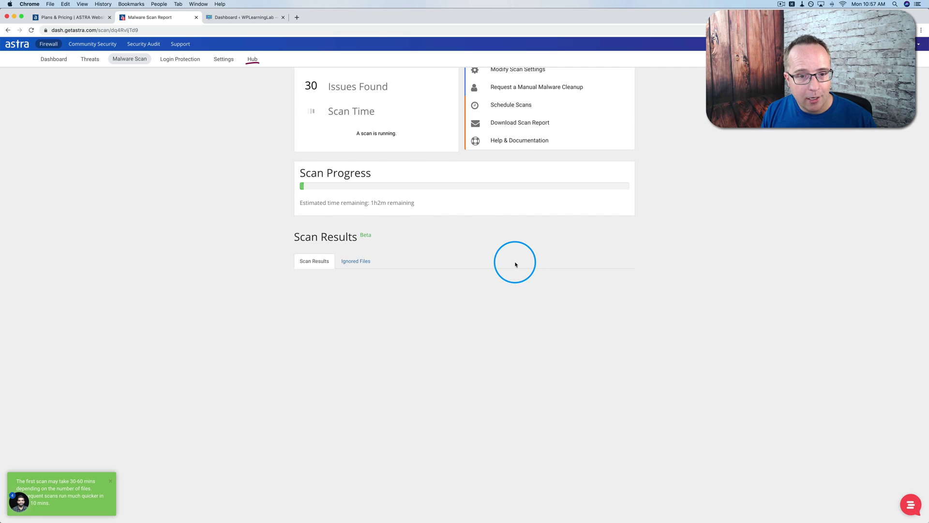
Check the estimated time remaining and the overall progress of the running malware scan
{"action": "scroll", "coordinate": [233, 266], "scroll_direction": "up", "scroll_amount": 5}
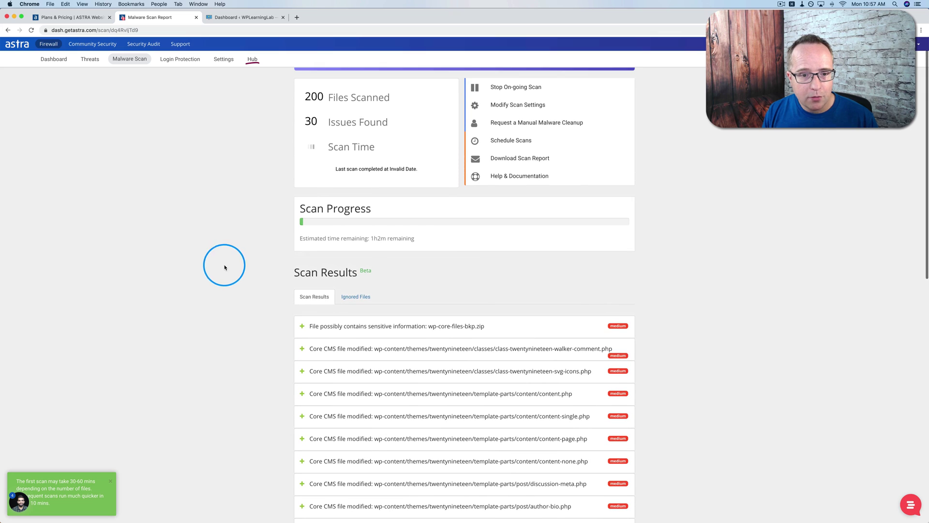
{"action": "left_click_drag", "start_coordinate": [371, 237], "coordinate": [386, 238]}
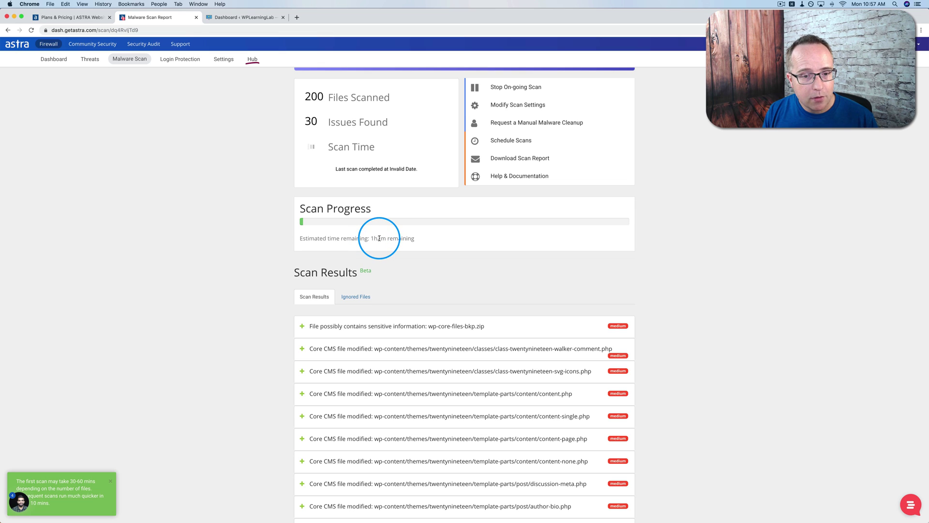
{"action": "double_click", "coordinate": [379, 238]}
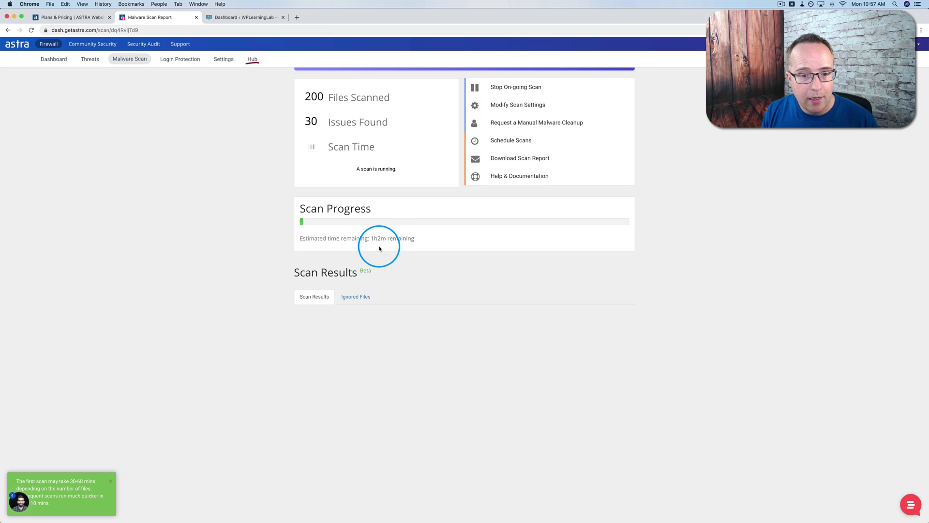
{"action": "left_click", "coordinate": [388, 260]}
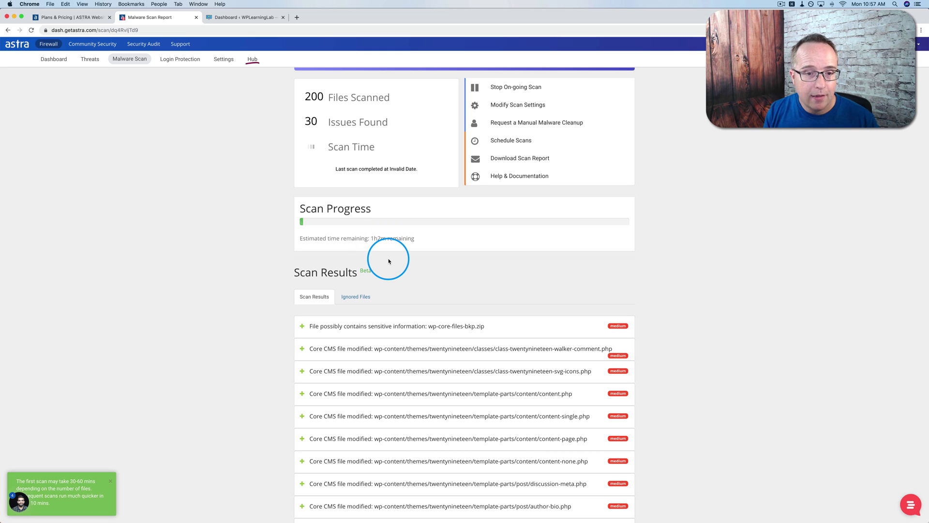
{"action": "scroll", "coordinate": [225, 238], "scroll_direction": "up", "scroll_amount": 1}
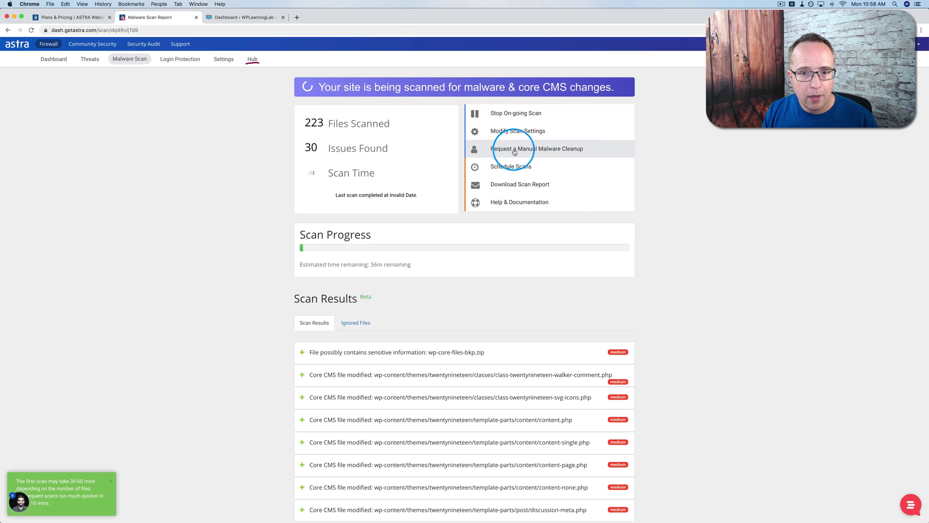
View the support ticket form for requesting a manual malware cleanup, and close it without submitting
{"action": "left_click", "coordinate": [533, 153]}
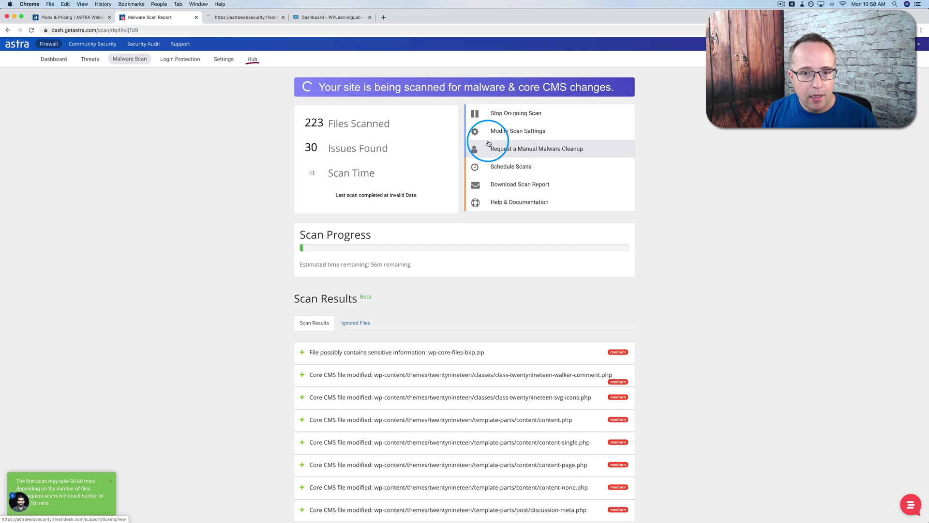
{"action": "left_click", "coordinate": [234, 17]}
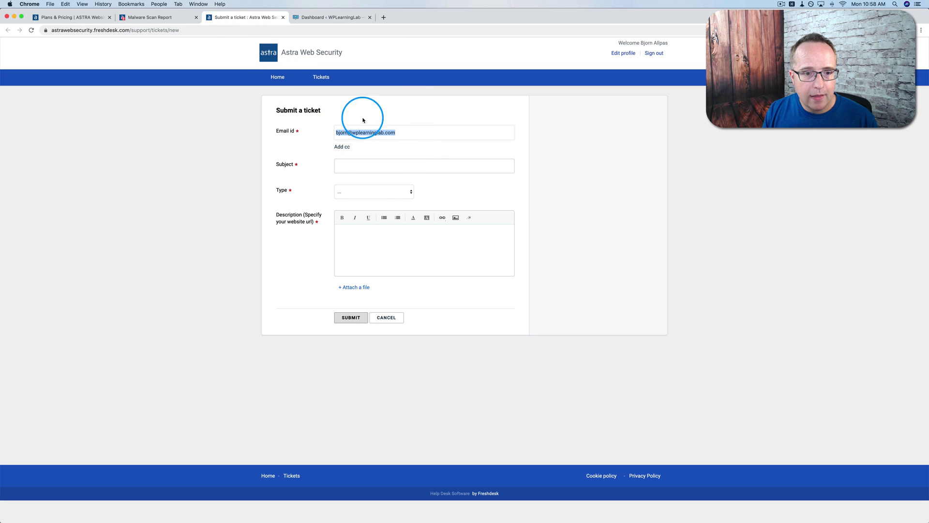
{"action": "left_click", "coordinate": [360, 246]}
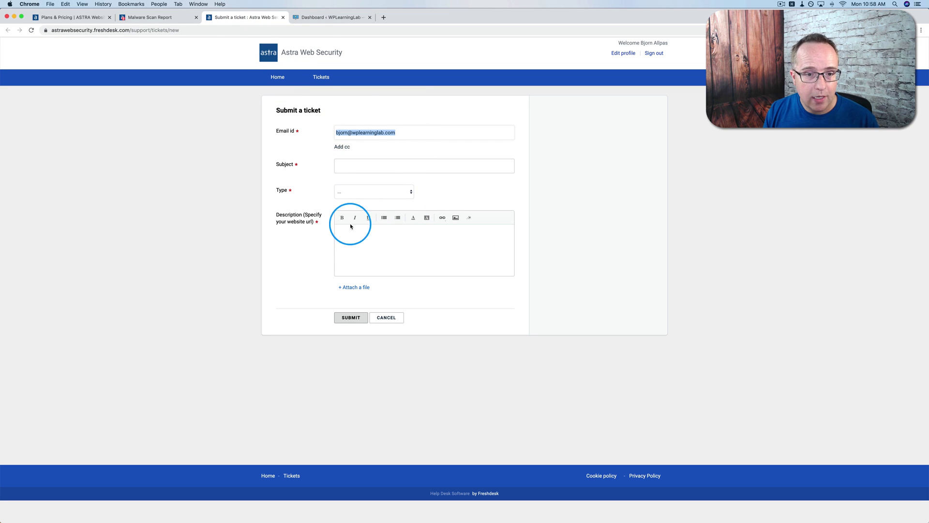
{"action": "left_click", "coordinate": [283, 17]}
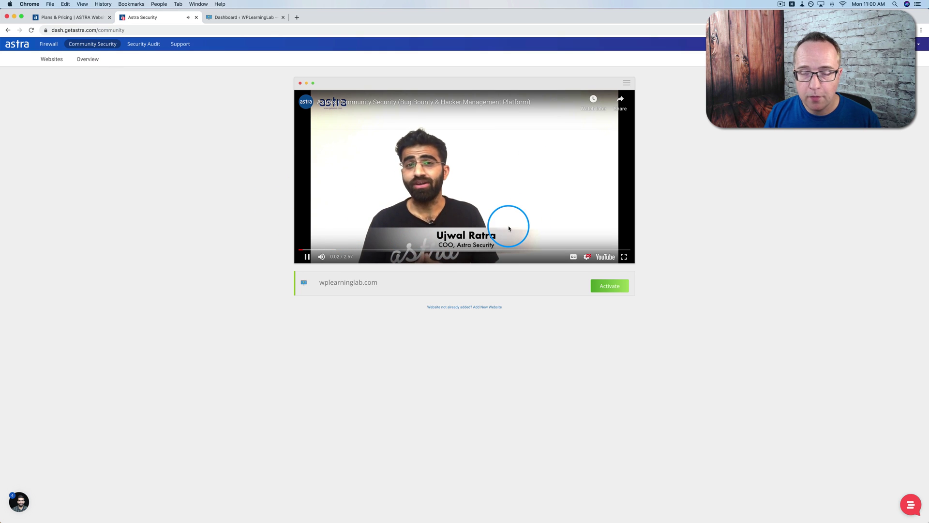
Activate Community Security for wplearninglab.com and upload the WP Learning Lab logo to its security page information
{"action": "left_click", "coordinate": [307, 256]}
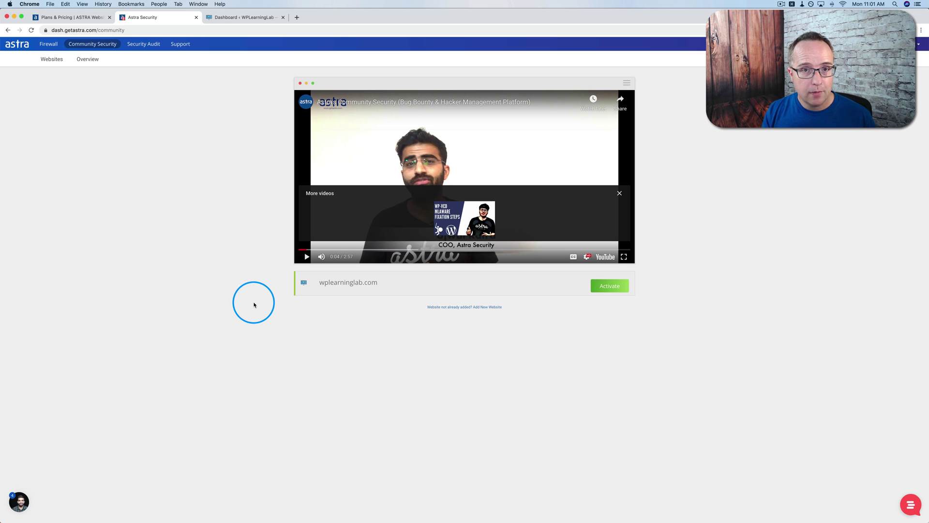
{"action": "left_click", "coordinate": [605, 291]}
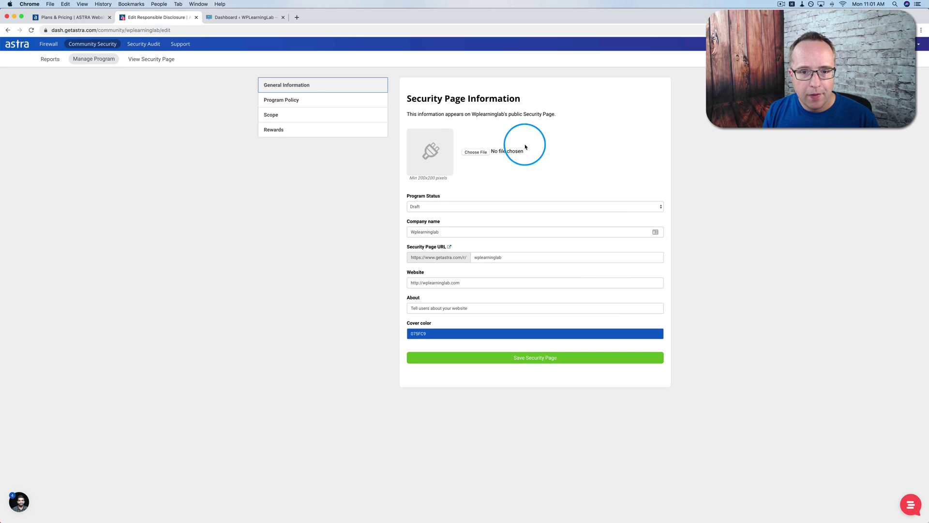
{"action": "left_click", "coordinate": [479, 152]}
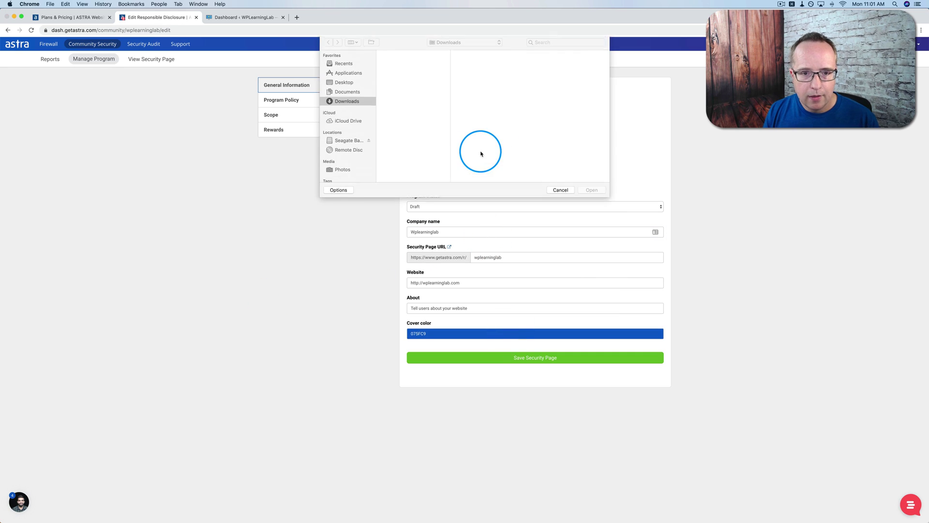
{"action": "left_click", "coordinate": [348, 101]}
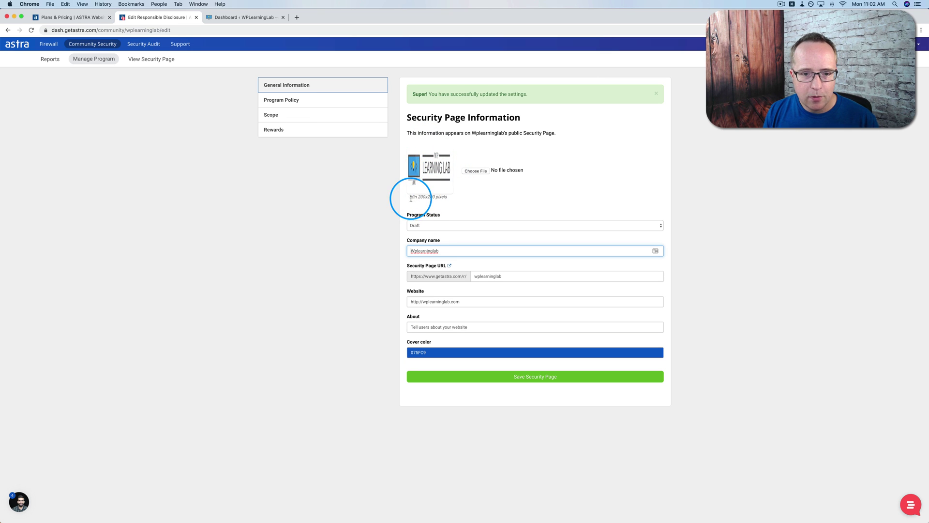
{"action": "left_click_drag", "start_coordinate": [410, 197], "coordinate": [446, 197]}
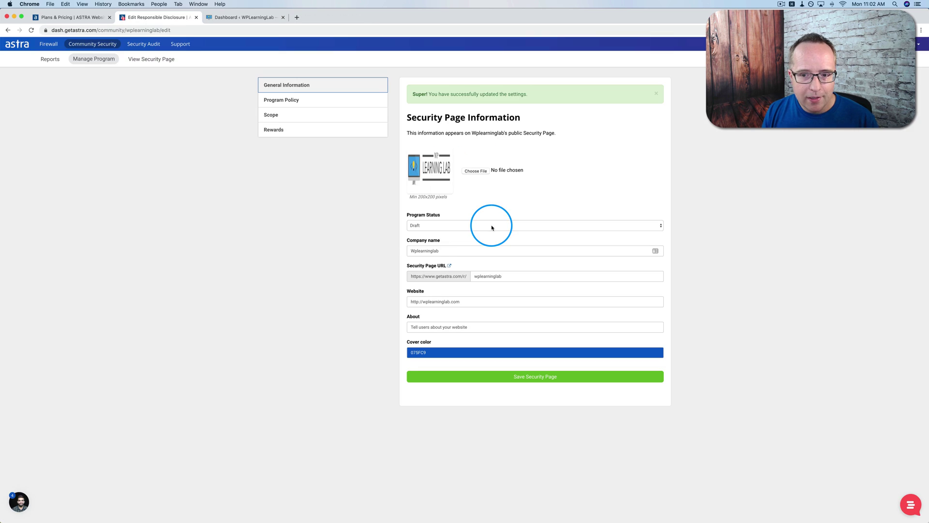
Set the security page's program status to Publish and save the page
{"action": "left_click", "coordinate": [452, 226]}
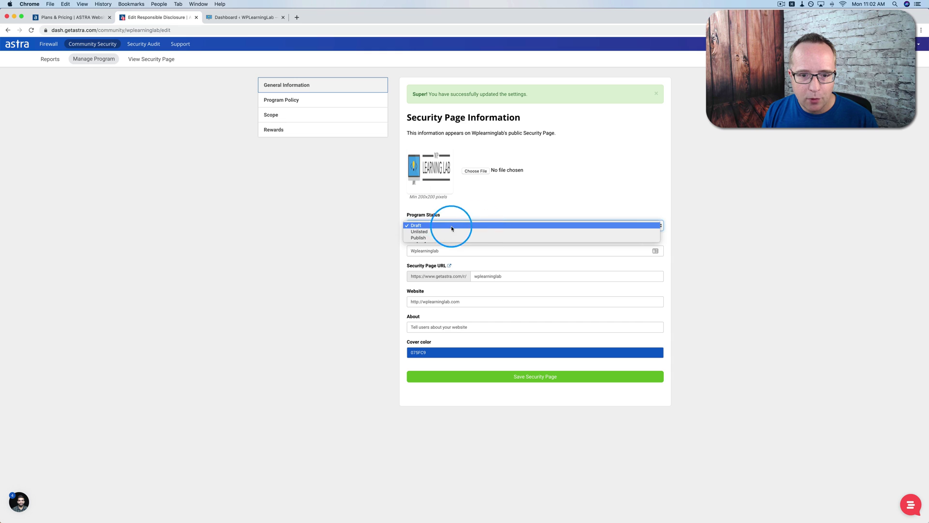
{"action": "left_click", "coordinate": [420, 238]}
{"action": "left_click", "coordinate": [538, 378]}
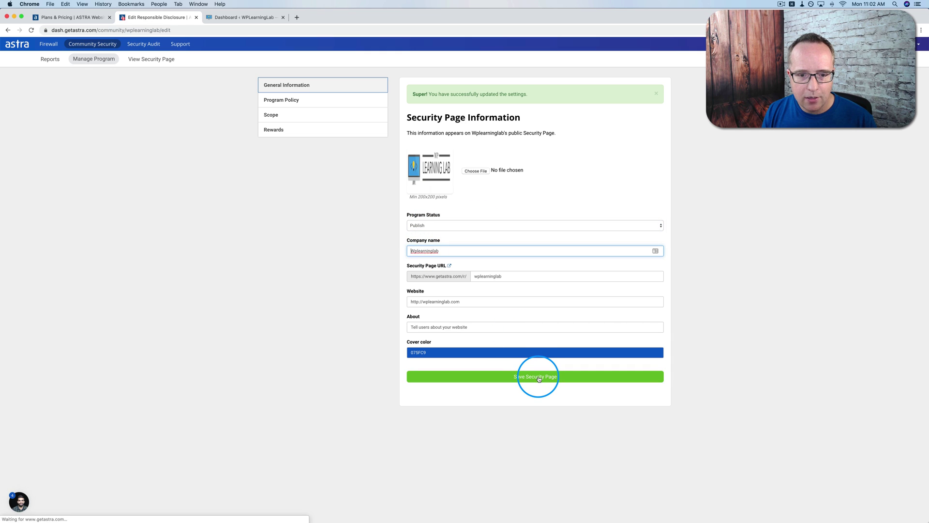
Open Wplearninglab's public security page and look over its program policy, scope and reward sections
{"action": "left_click", "coordinate": [450, 266]}
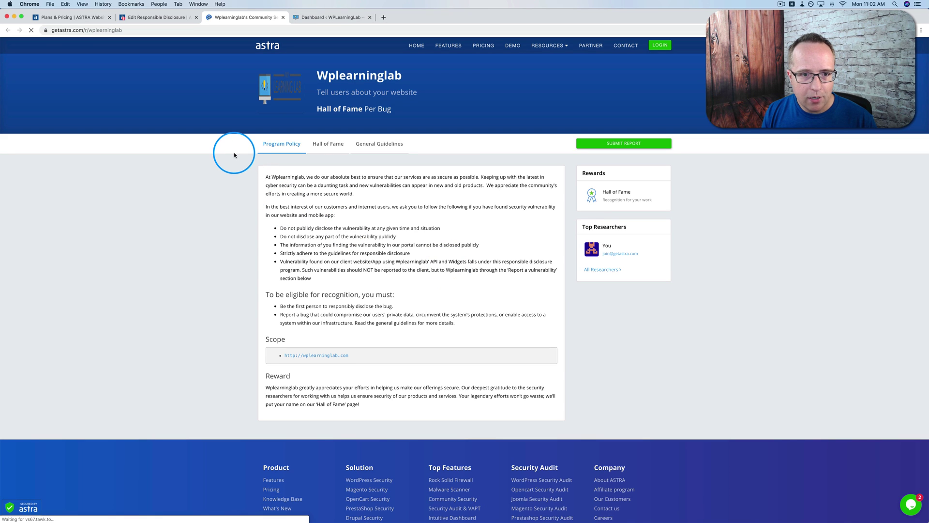
{"action": "scroll", "coordinate": [229, 132], "scroll_direction": "down", "scroll_amount": 1}
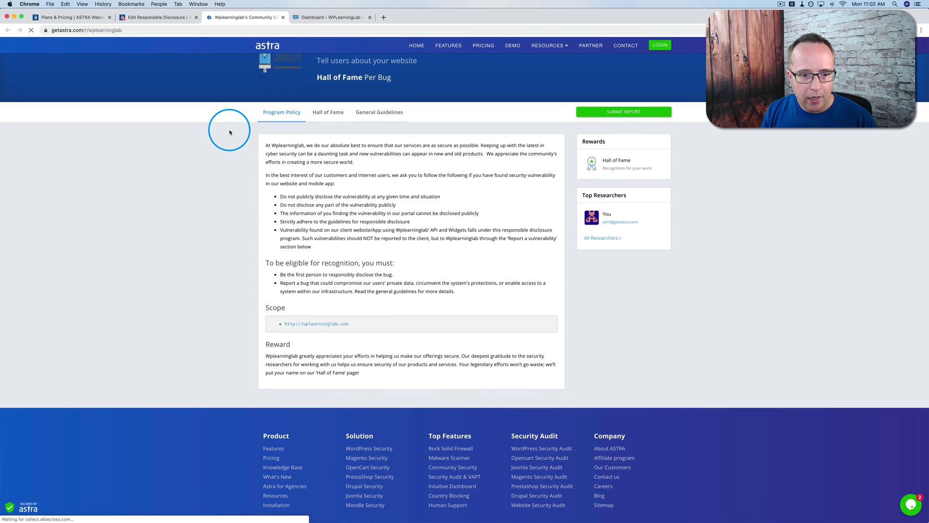
{"action": "scroll", "coordinate": [229, 132], "scroll_direction": "up", "scroll_amount": 1}
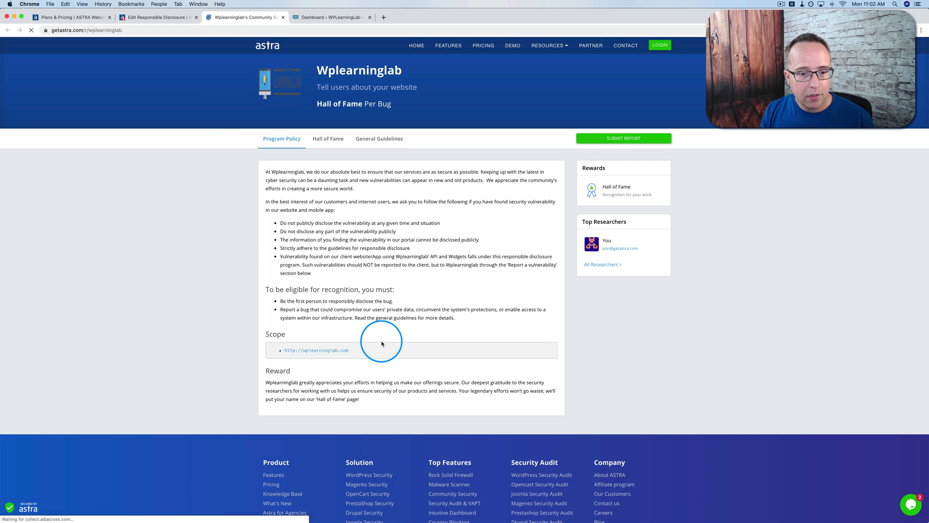
Review the Program Policy, Scope and Rewards settings of the Wplearninglab community security program
{"action": "left_click", "coordinate": [173, 21]}
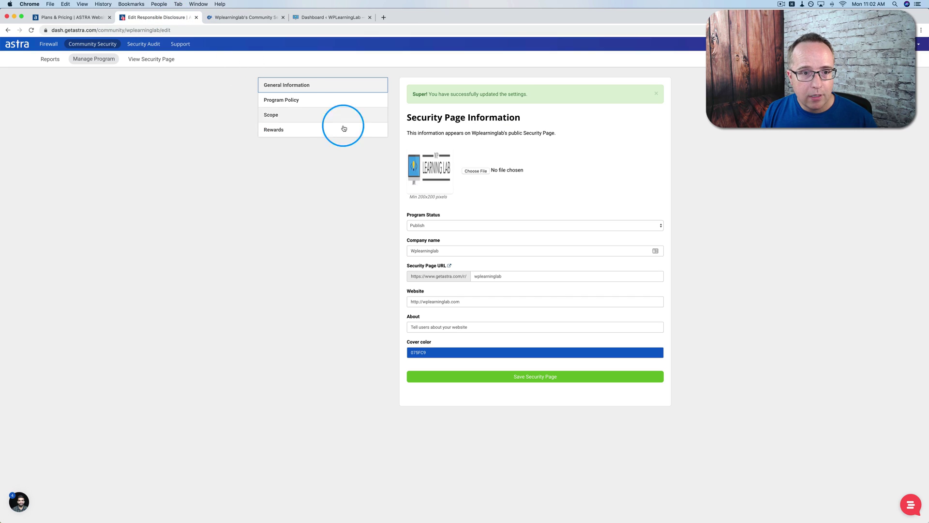
{"action": "left_click", "coordinate": [320, 102]}
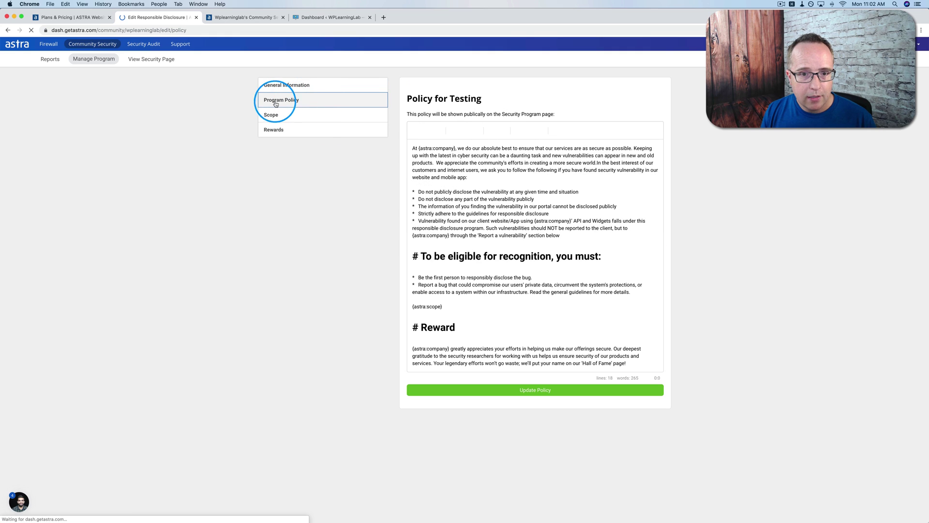
{"action": "left_click_drag", "start_coordinate": [439, 153], "coordinate": [463, 277]}
{"action": "left_click", "coordinate": [463, 277]}
{"action": "left_click", "coordinate": [316, 117]}
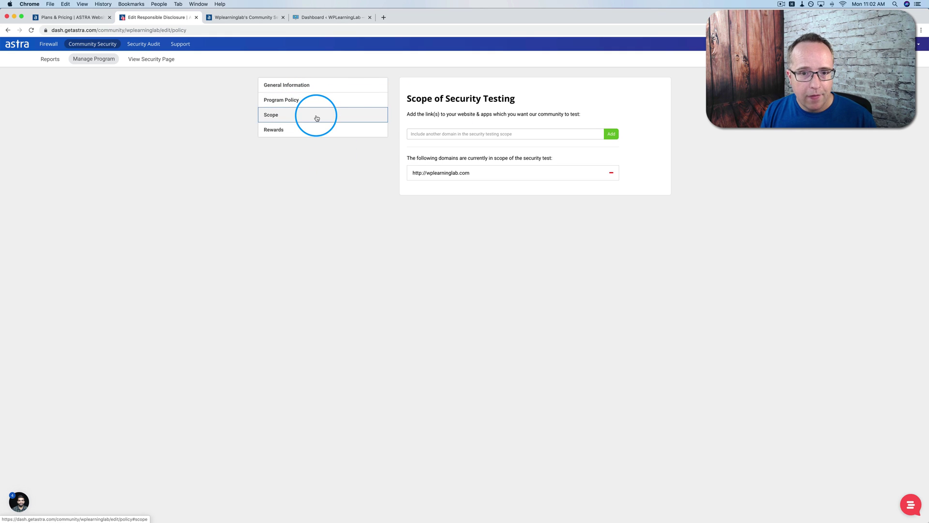
{"action": "left_click", "coordinate": [336, 131]}
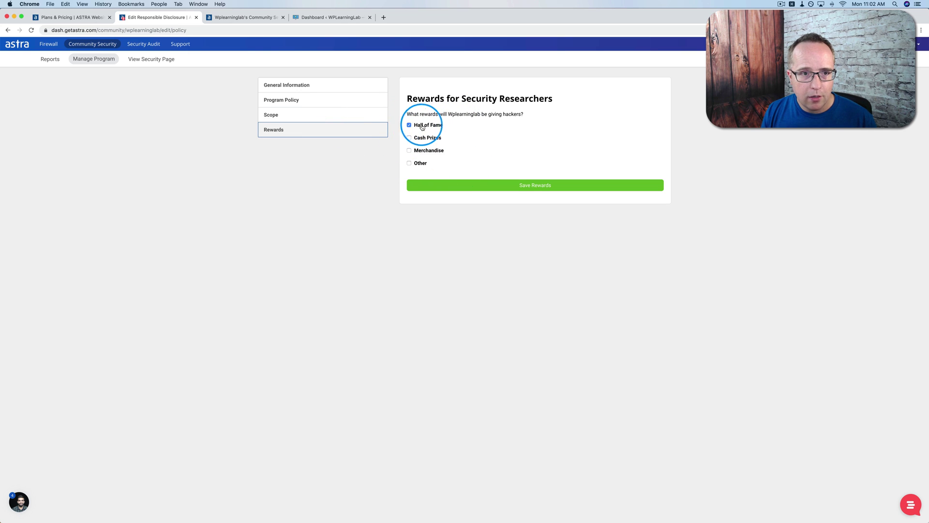
Return to Wplearninglab's public security page and select its web address with the copy options open
{"action": "left_click", "coordinate": [248, 18]}
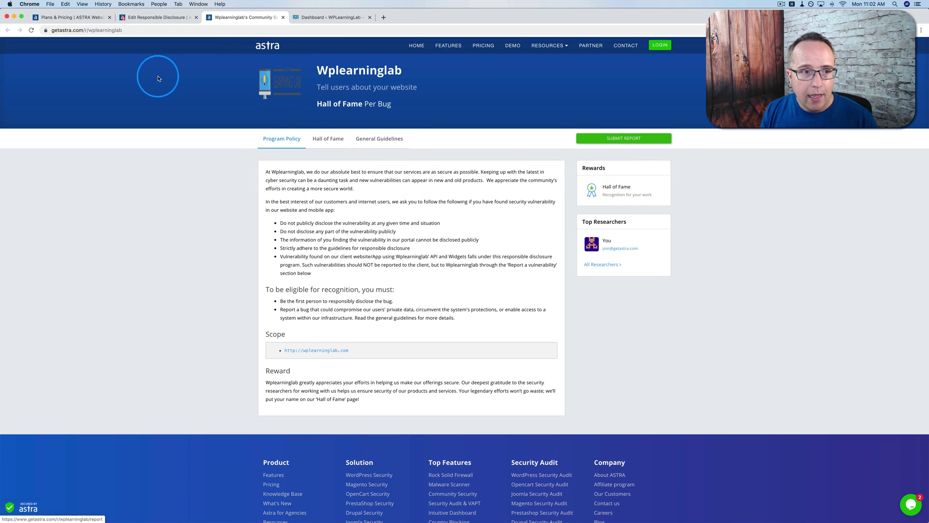
{"action": "left_click", "coordinate": [138, 30]}
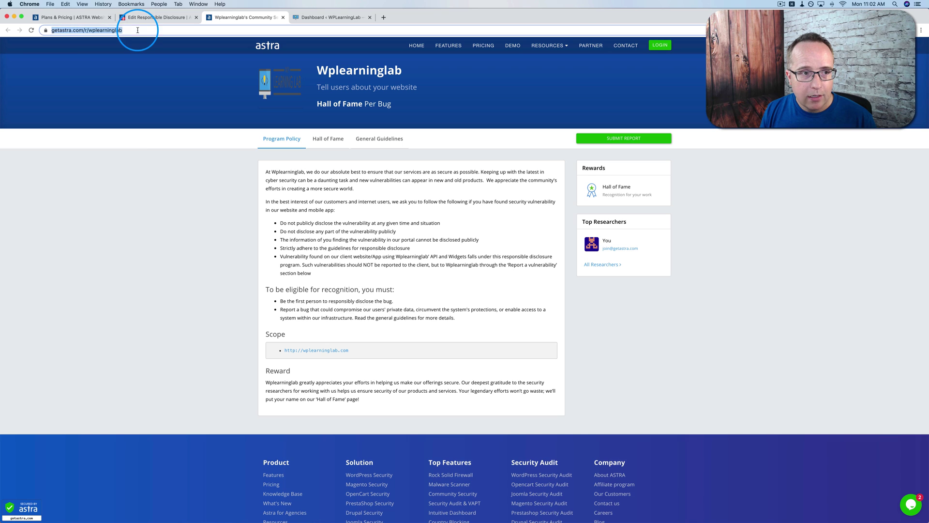
{"action": "right_click", "coordinate": [89, 31]}
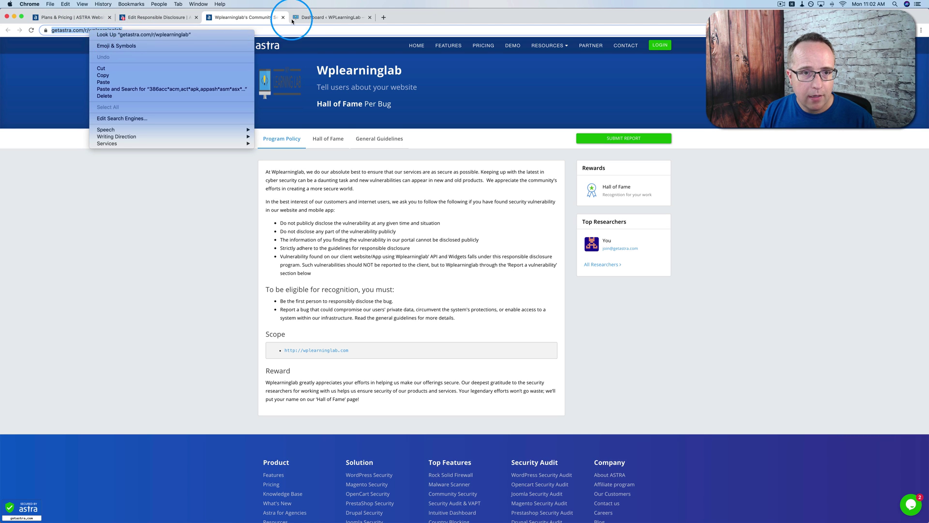
Open the public front end of the WPLearningLab site in a new tab from its WordPress dashboard
{"action": "left_click", "coordinate": [306, 20]}
{"action": "left_click", "coordinate": [307, 21]}
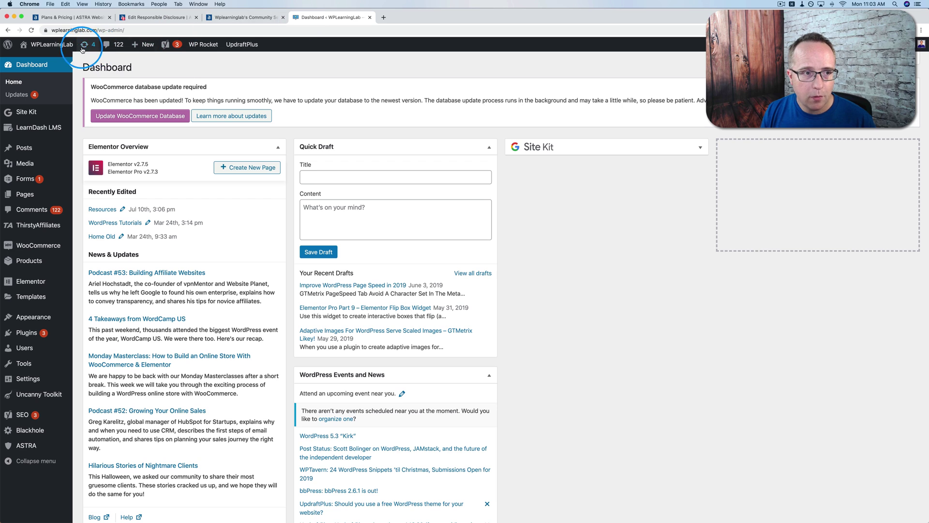
{"action": "mouse_move", "coordinate": [48, 44]}
{"action": "left_click", "coordinate": [34, 61], "text": "super"}
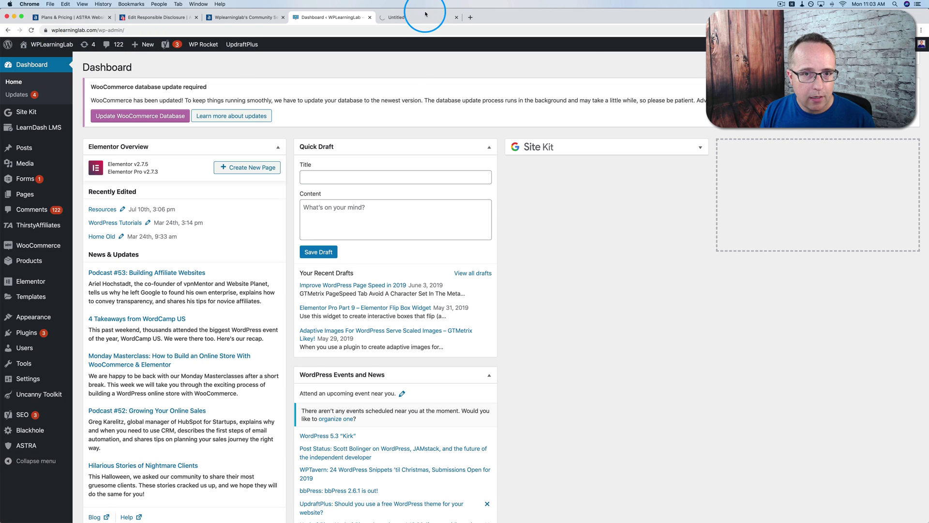
Look through the WPLearningLab home page down to its footer links, and return to the public community security page
{"action": "left_click", "coordinate": [422, 19]}
{"action": "scroll", "coordinate": [418, 294], "scroll_direction": "down", "scroll_amount": 15}
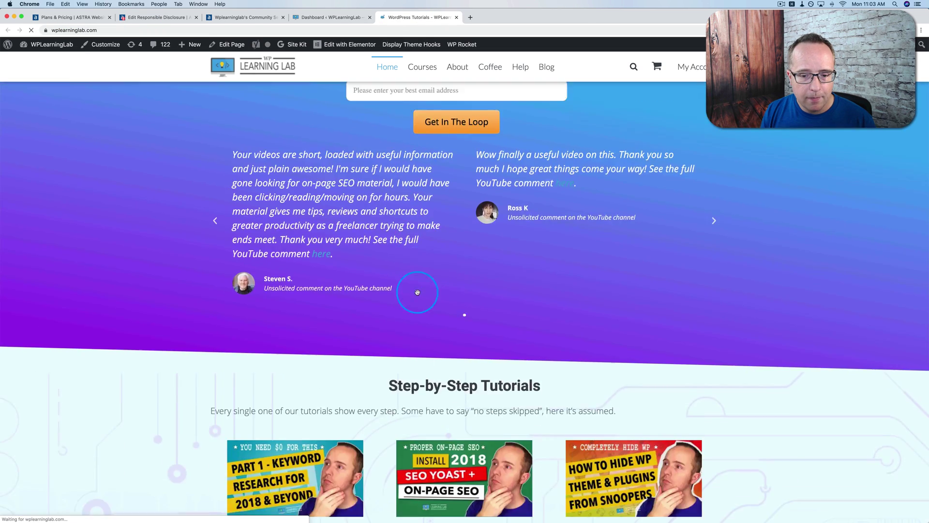
{"action": "scroll", "coordinate": [417, 293], "scroll_direction": "down", "scroll_amount": 10}
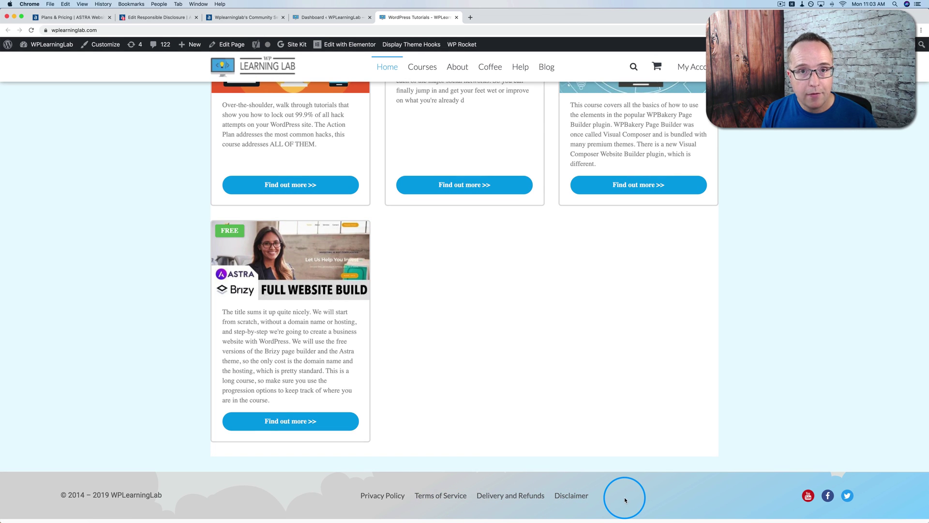
{"action": "left_click", "coordinate": [239, 18]}
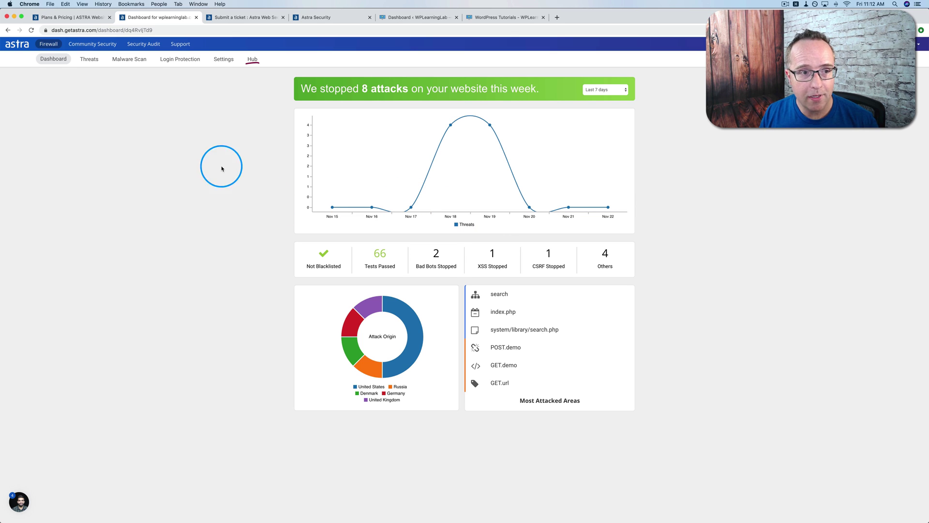
View the Wplearninglab project in the Security Audit section and return to the Firewall section's list of websites
{"action": "left_click", "coordinate": [144, 46]}
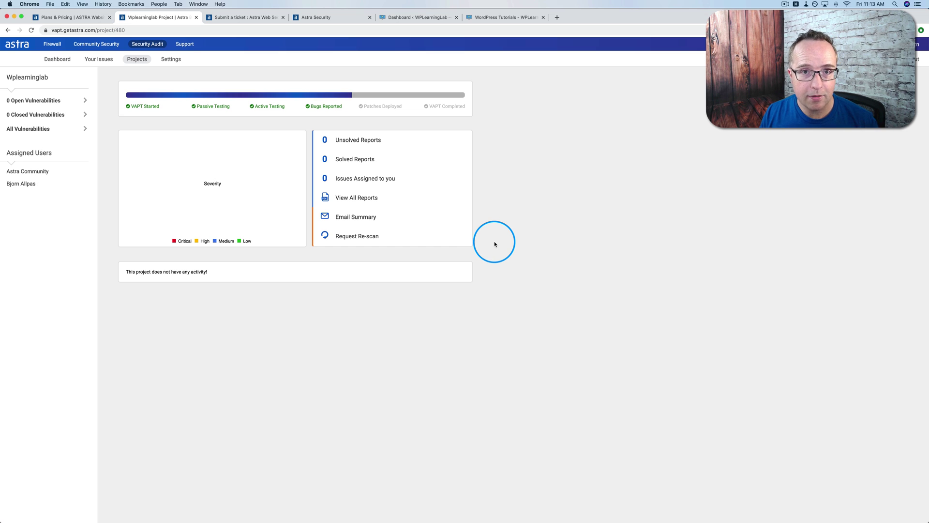
{"action": "left_click", "coordinate": [53, 44]}
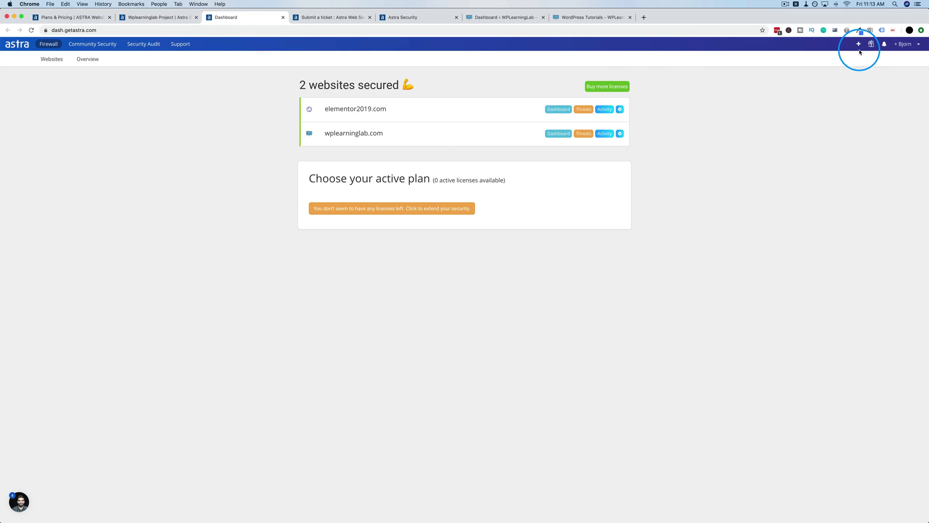
Try adding a website licence by choosing the yearly Pro plan and proceeding to its payment page
{"action": "left_click", "coordinate": [860, 46]}
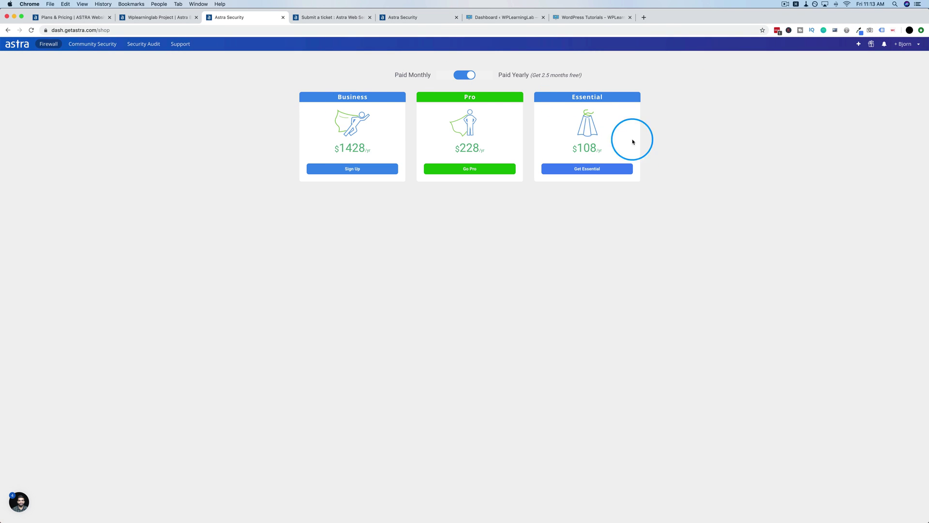
{"action": "left_click", "coordinate": [483, 169]}
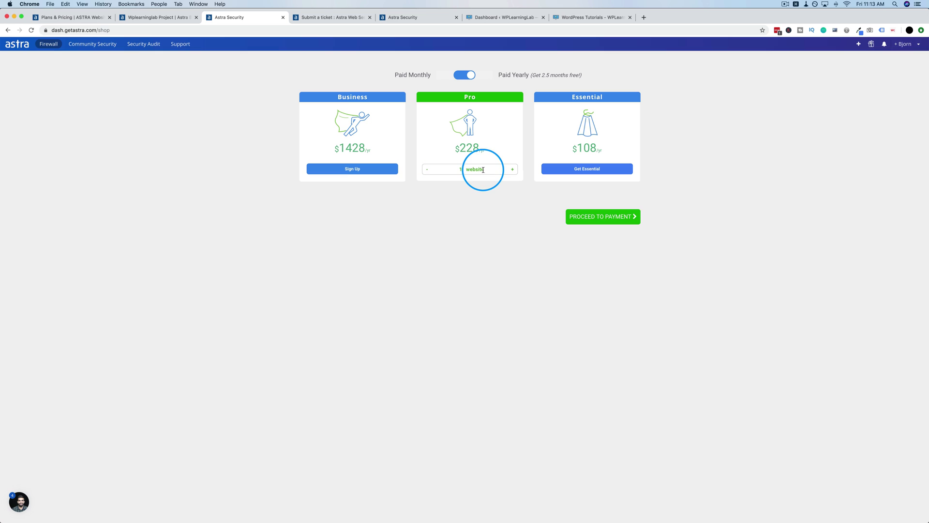
{"action": "left_click", "coordinate": [595, 222]}
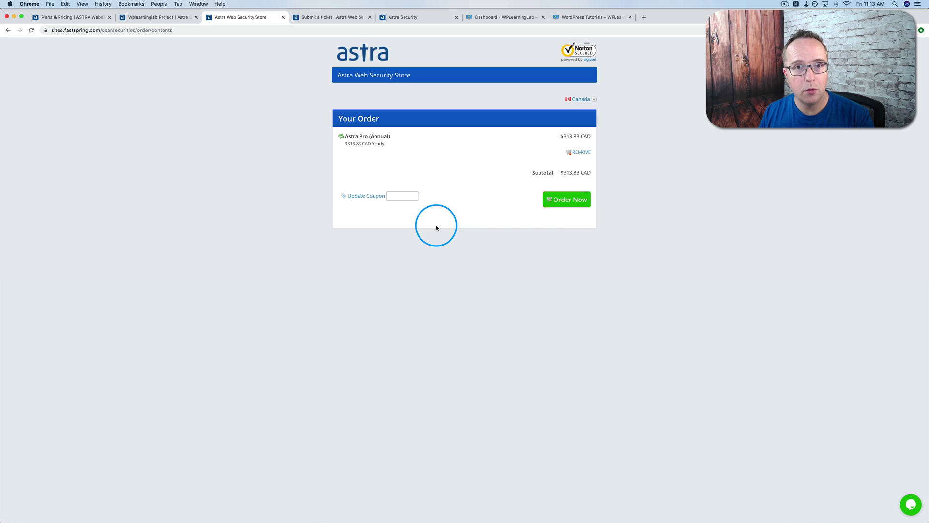
{"action": "left_click", "coordinate": [158, 18]}
{"action": "left_click", "coordinate": [220, 18]}
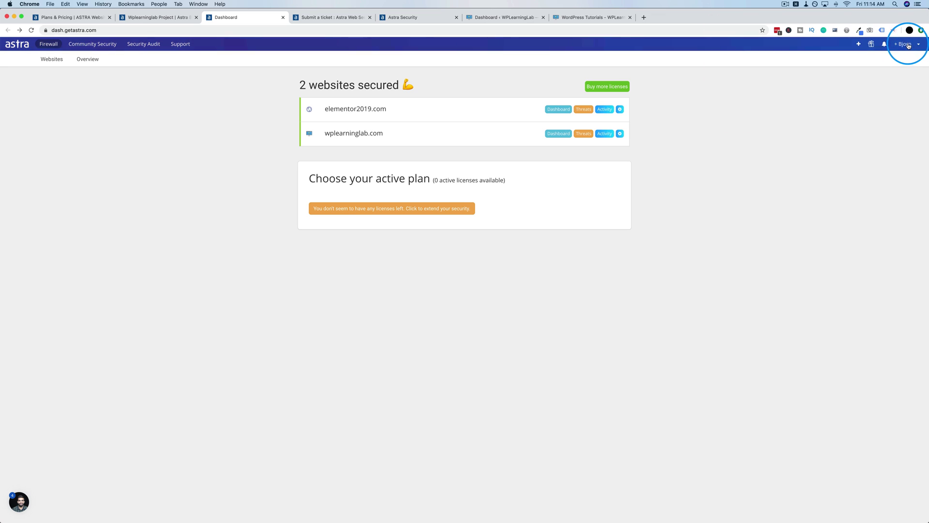
Open the Agency section of the account settings with the Agency Logo URL field ready for input
{"action": "left_click", "coordinate": [907, 44]}
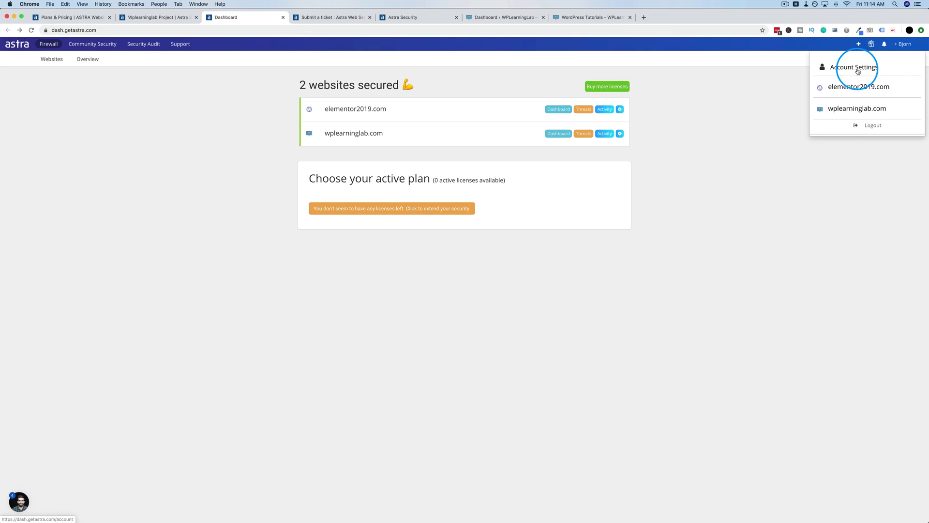
{"action": "left_click", "coordinate": [842, 69]}
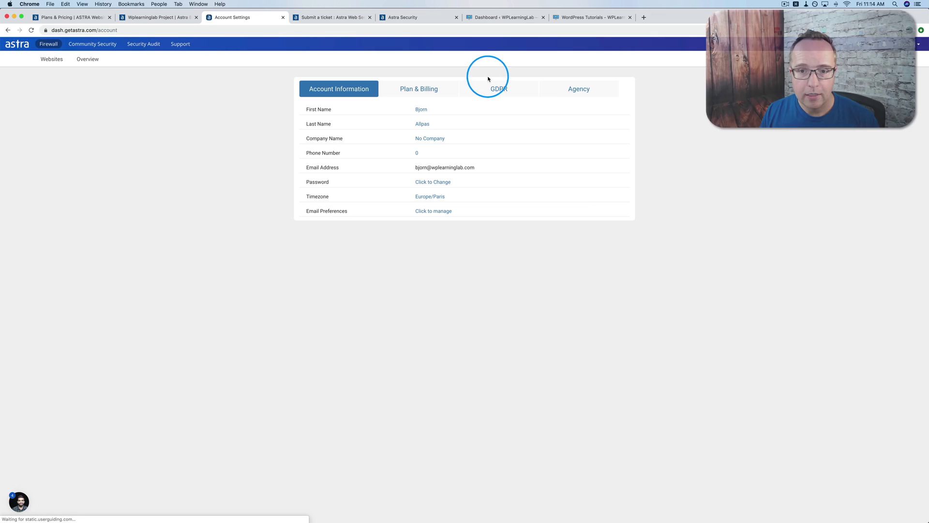
{"action": "left_click", "coordinate": [565, 96]}
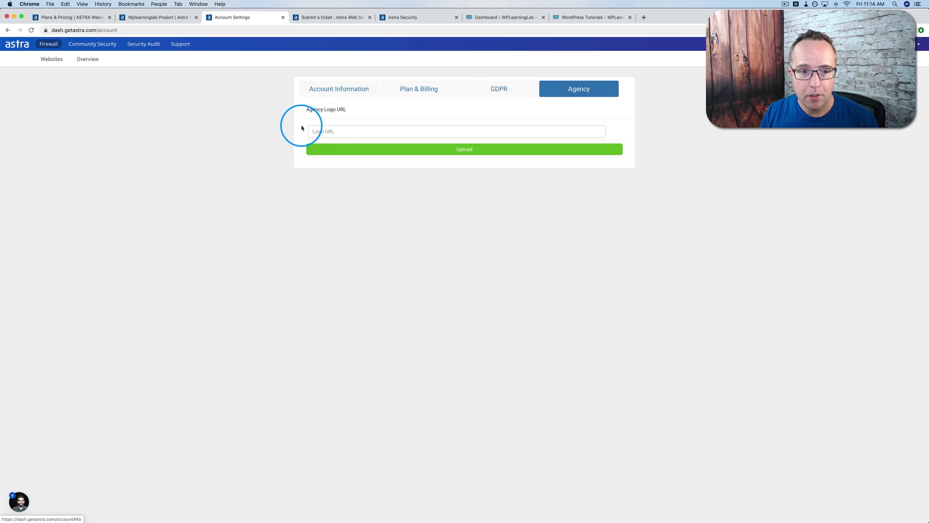
{"action": "left_click", "coordinate": [324, 134]}
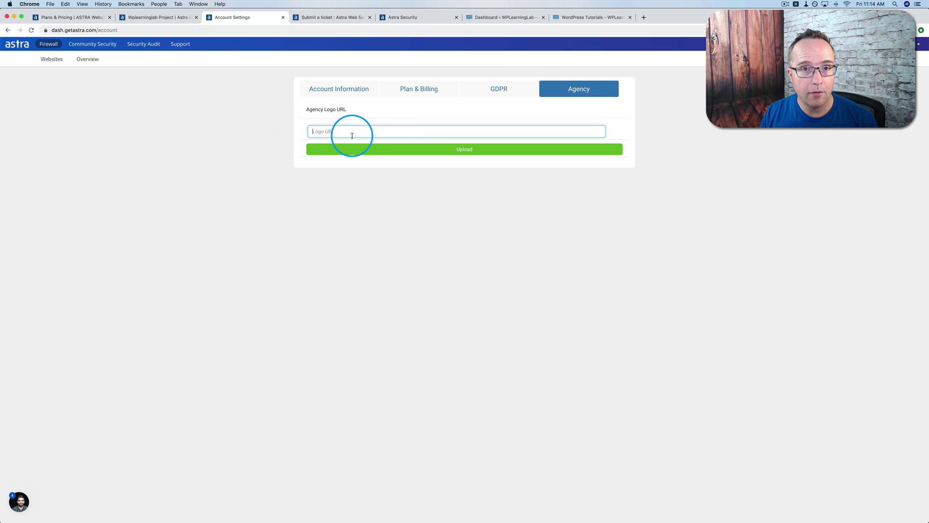
Copy the image address of the header logo on the WPLearningLab site and return to the account settings
{"action": "left_click", "coordinate": [576, 17]}
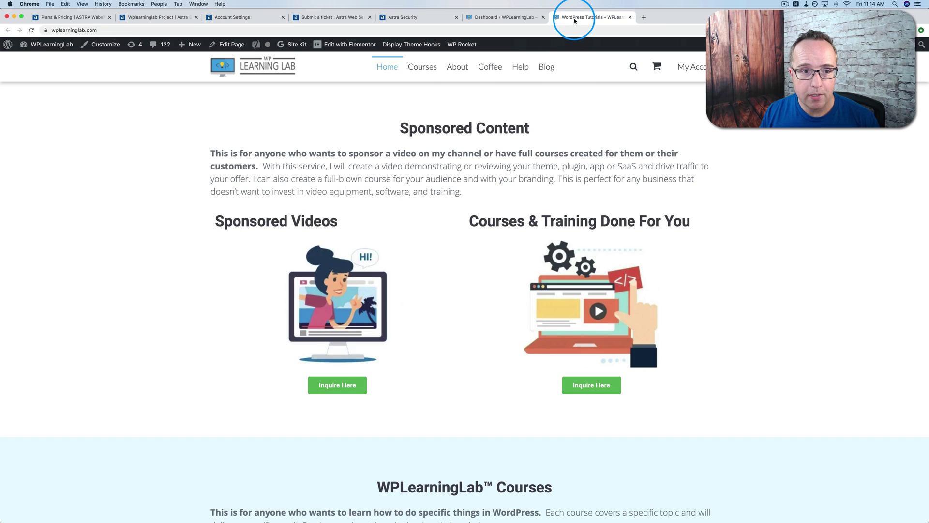
{"action": "right_click", "coordinate": [223, 67]}
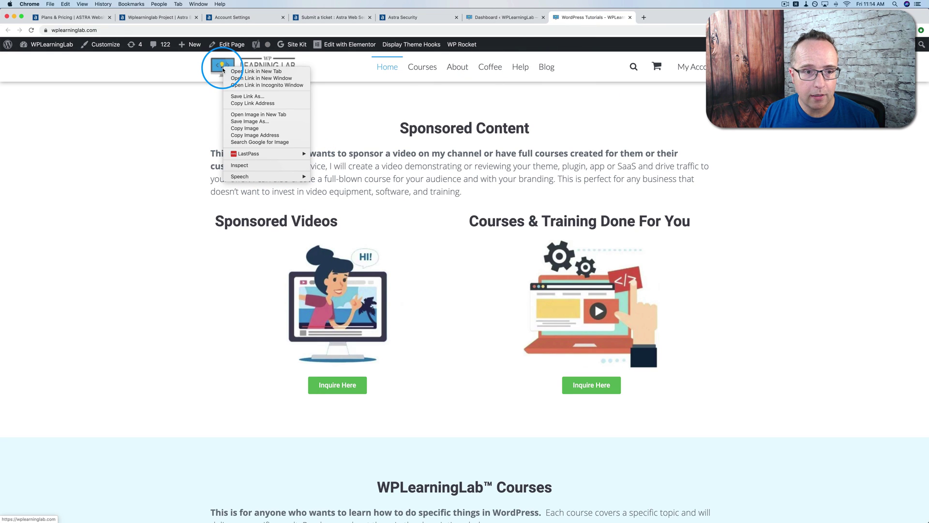
{"action": "left_click", "coordinate": [251, 135]}
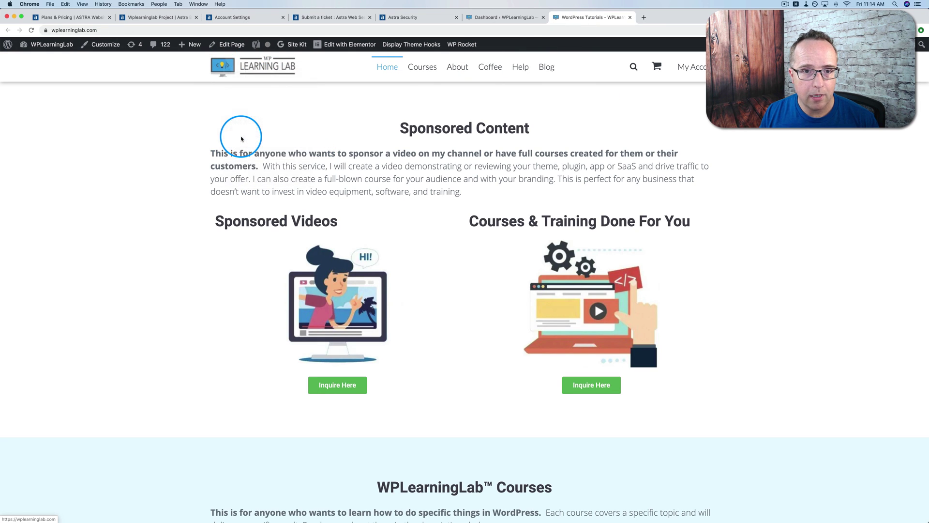
{"action": "left_click", "coordinate": [403, 17]}
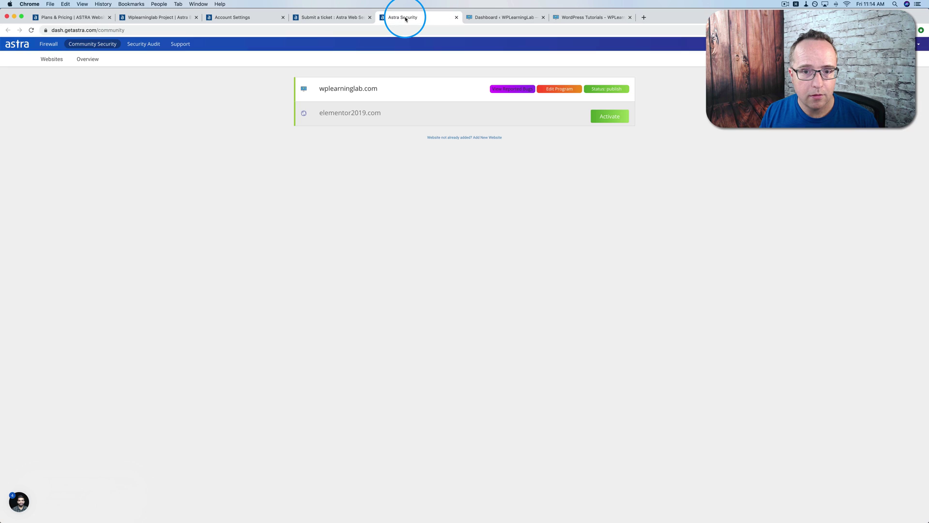
{"action": "left_click", "coordinate": [261, 17]}
Paste the copied image address as the Agency Logo URL and upload the logo
{"action": "right_click", "coordinate": [355, 129]}
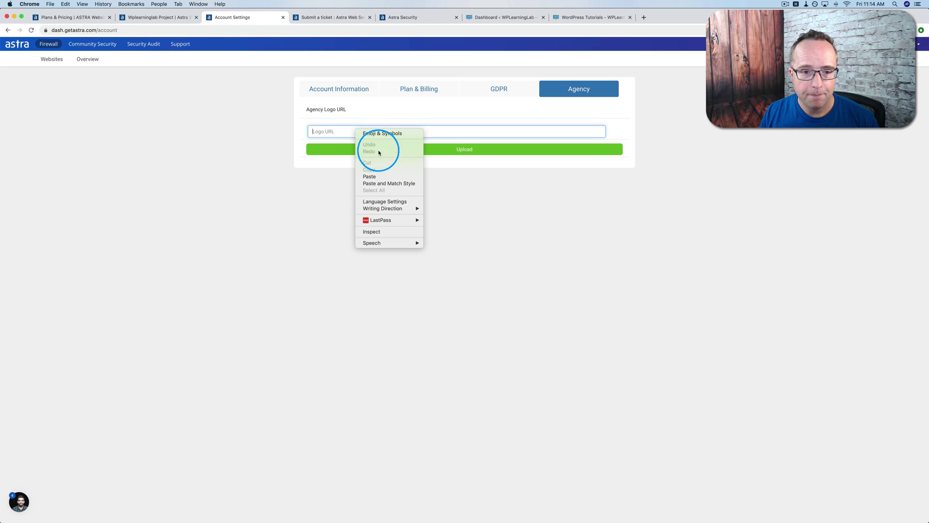
{"action": "left_click", "coordinate": [376, 177]}
{"action": "left_click", "coordinate": [342, 132]}
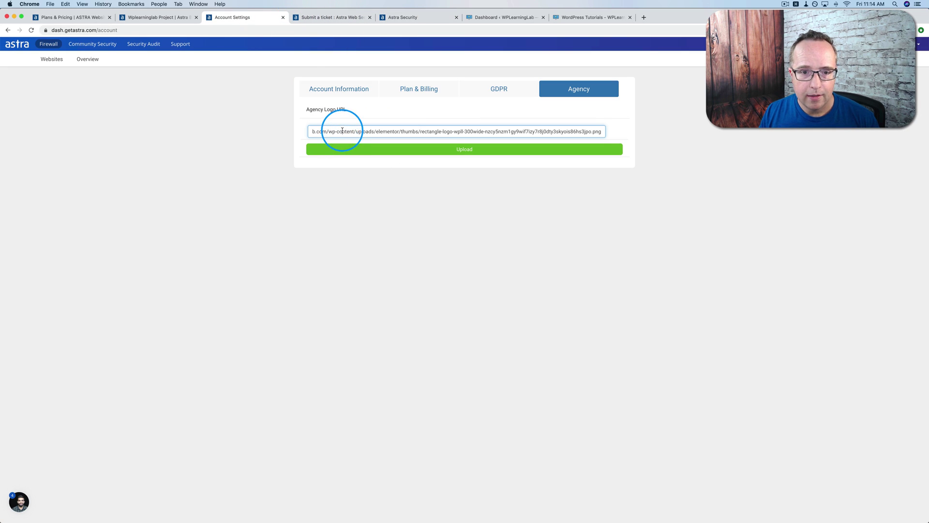
{"action": "left_click_drag", "start_coordinate": [341, 131], "coordinate": [297, 133]}
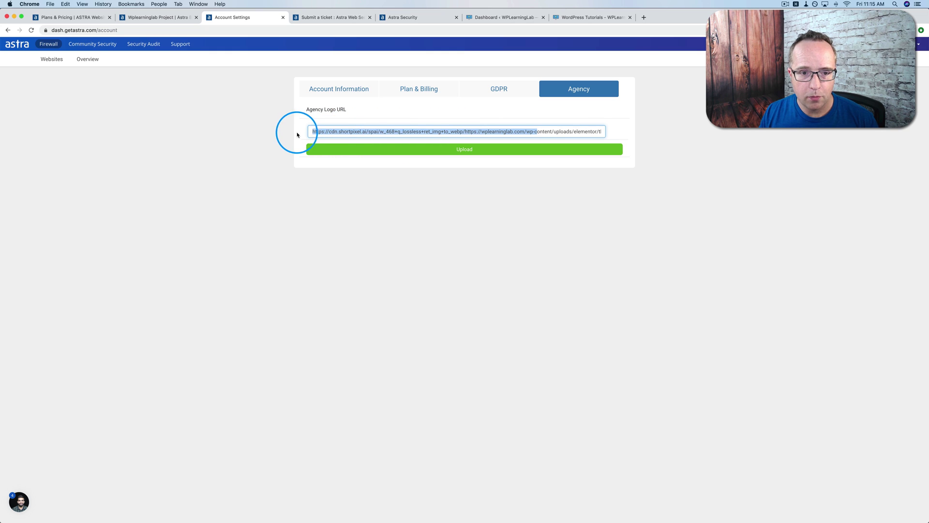
{"action": "left_click", "coordinate": [467, 153]}
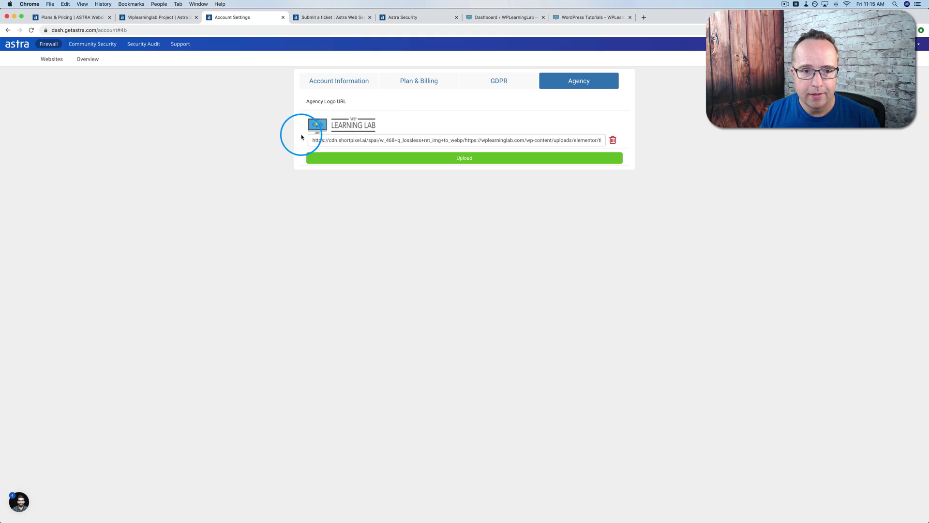
Check the websites list and the Agency settings for the uploaded logo, and return to the Firewall section
{"action": "left_click", "coordinate": [54, 59]}
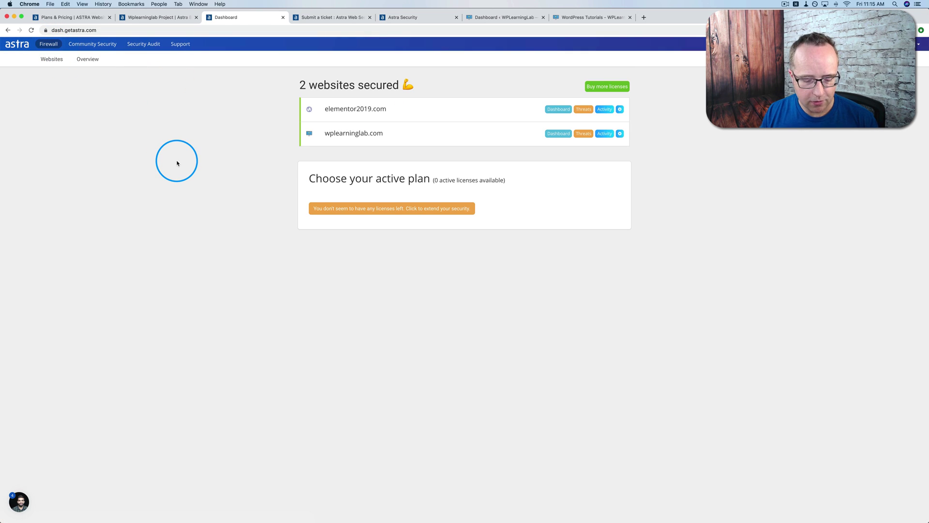
{"action": "left_click", "coordinate": [919, 45]}
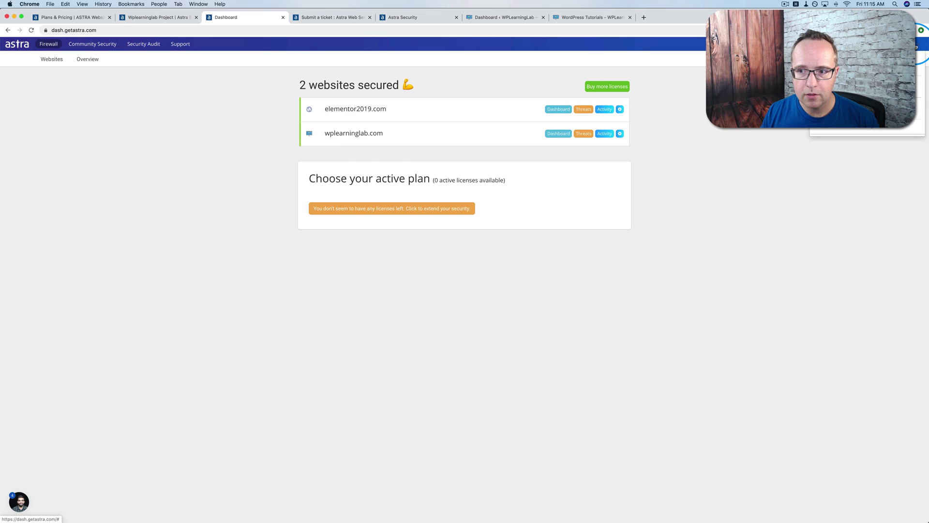
{"action": "left_click", "coordinate": [862, 112]}
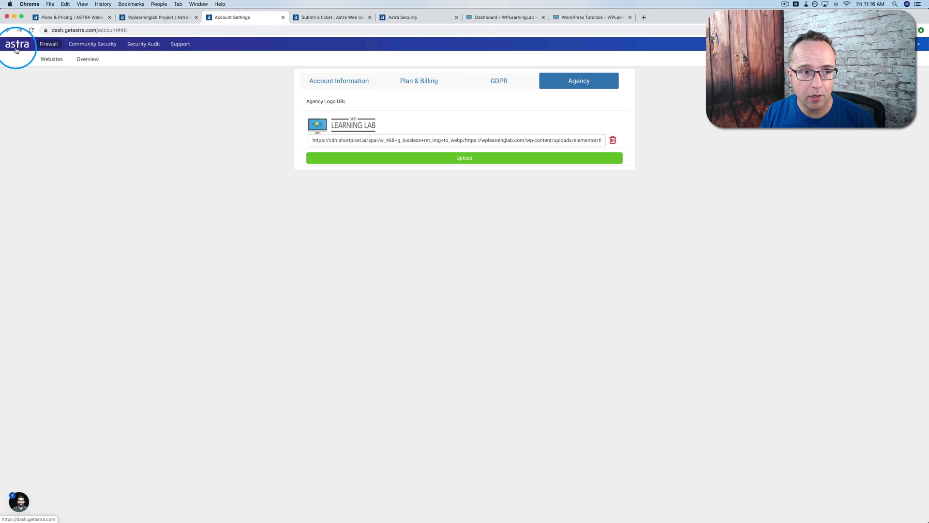
{"action": "left_click", "coordinate": [49, 45]}
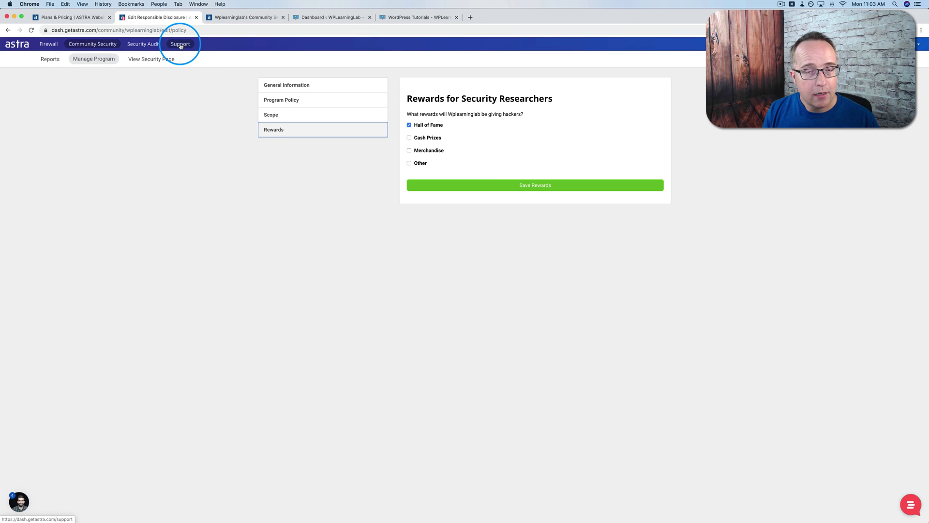
Open Astra's support page with its help articles and bring up a blank new support ticket form
{"action": "left_click", "coordinate": [180, 45]}
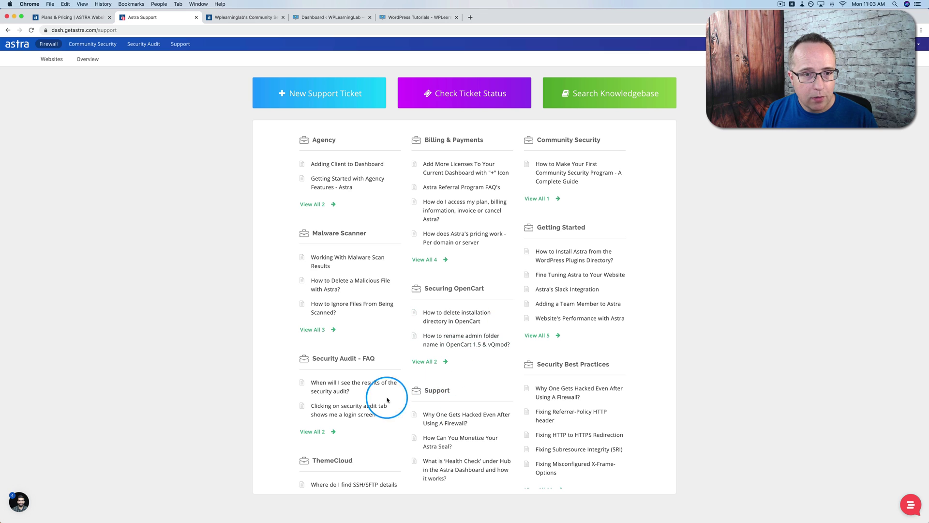
{"action": "left_click", "coordinate": [330, 103]}
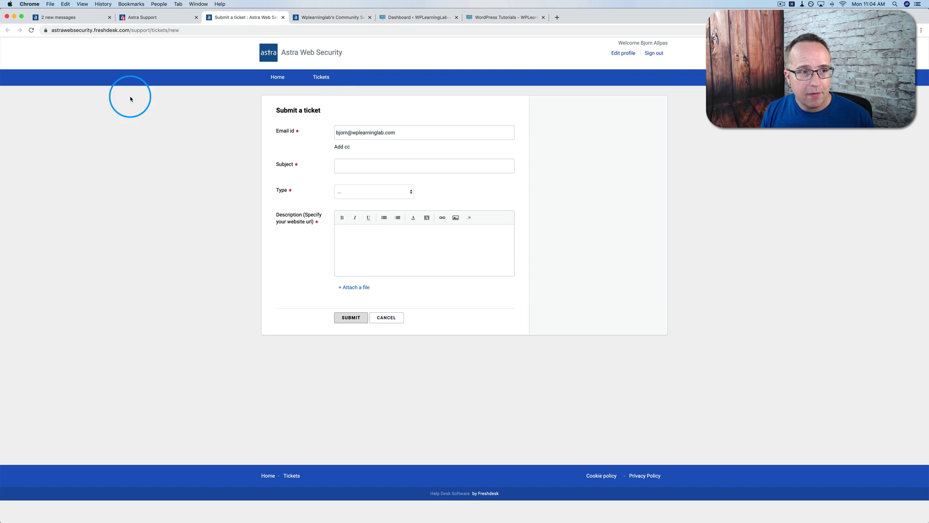
Compare the descriptions of Bronze, Silver and Gold Support on Astra's pricing page
{"action": "left_click", "coordinate": [70, 18]}
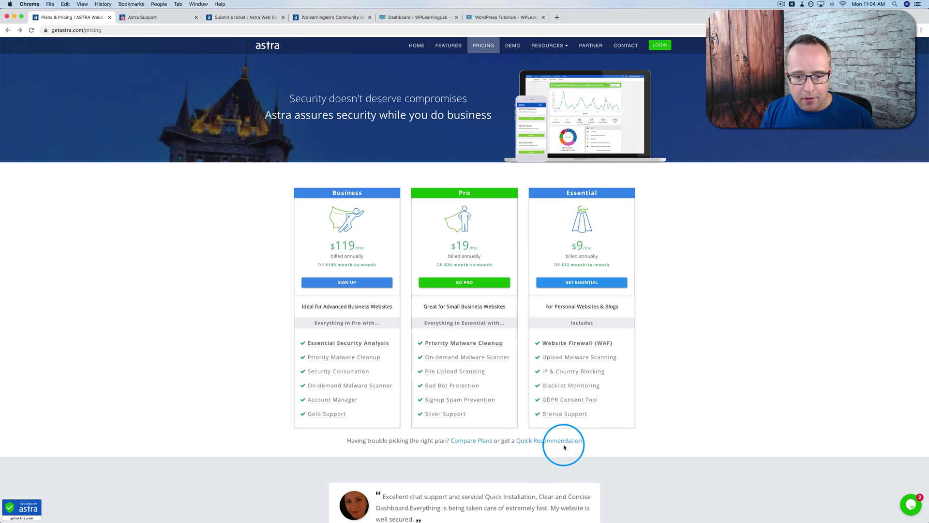
{"action": "mouse_move", "coordinate": [568, 414]}
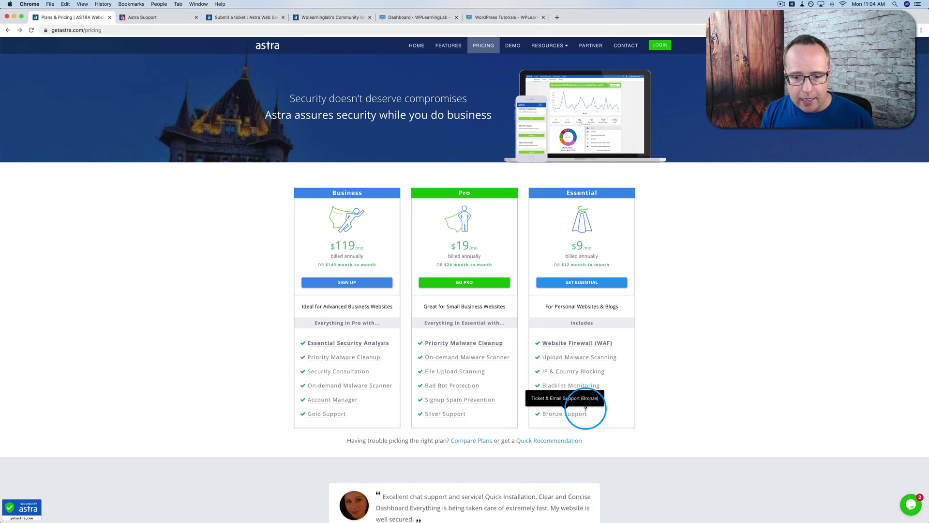
{"action": "mouse_move", "coordinate": [439, 414]}
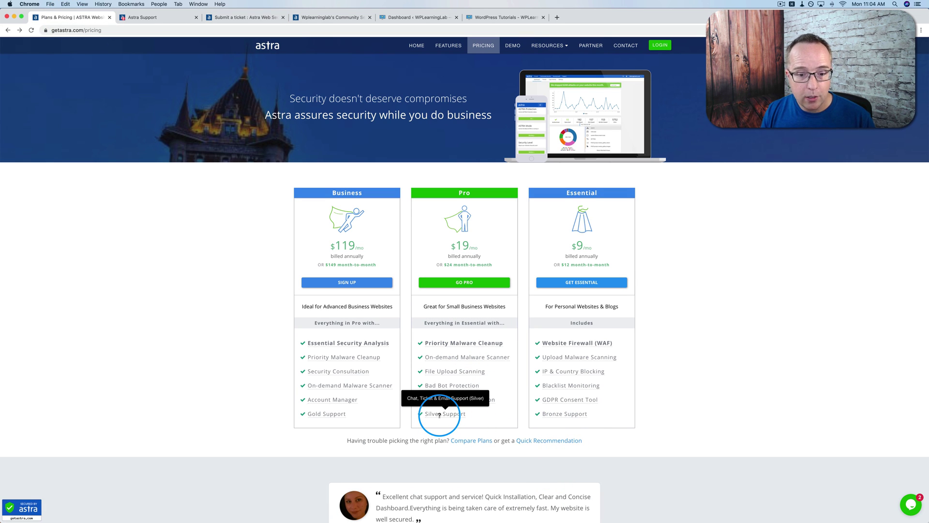
{"action": "mouse_move", "coordinate": [332, 415]}
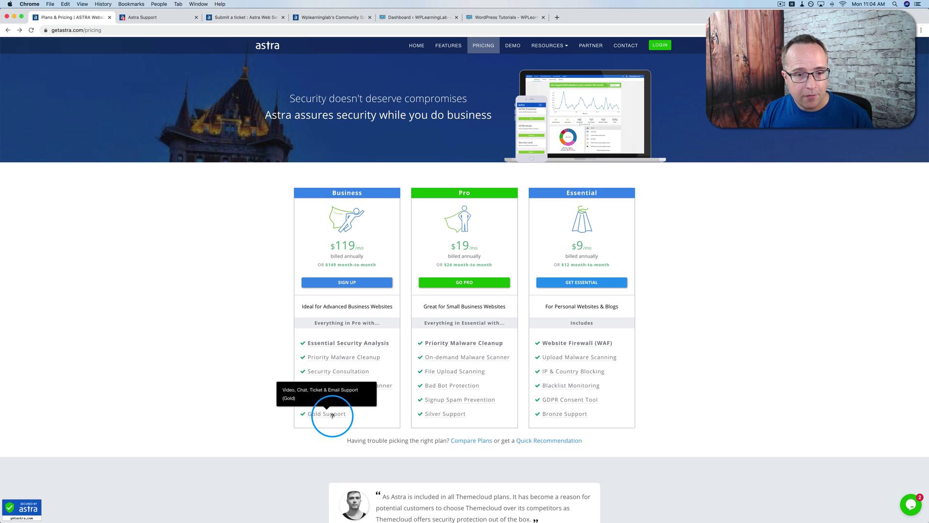